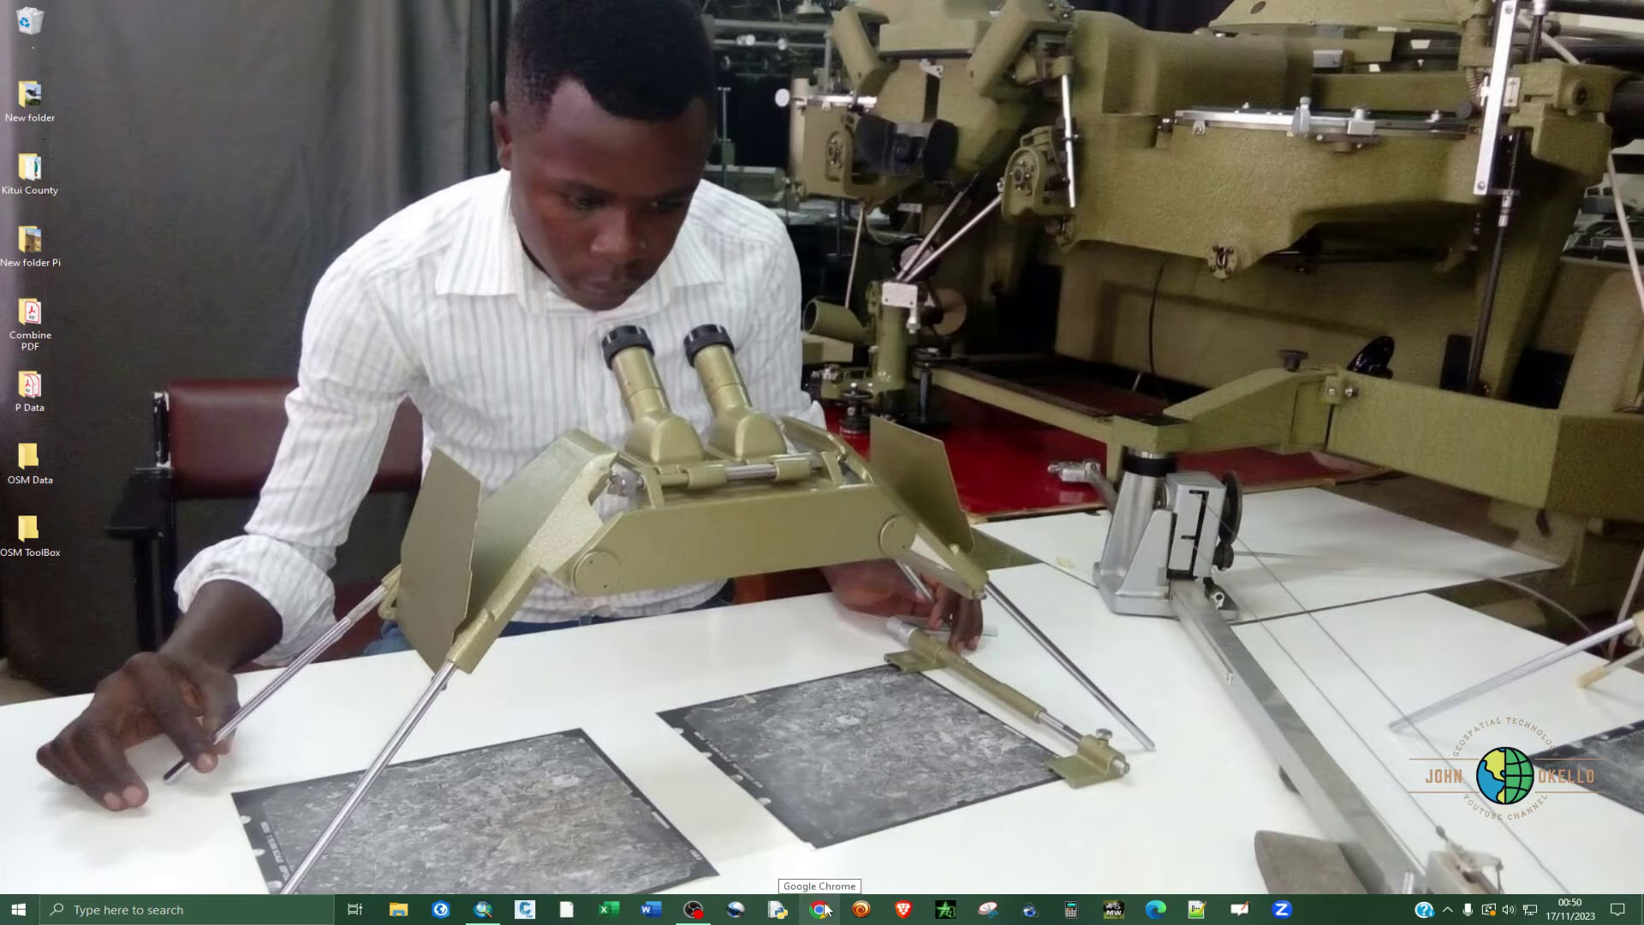
Step: Open Google Chrome, search Google for "openstreetmap" and open the OpenStreetMap website
click(827, 909)
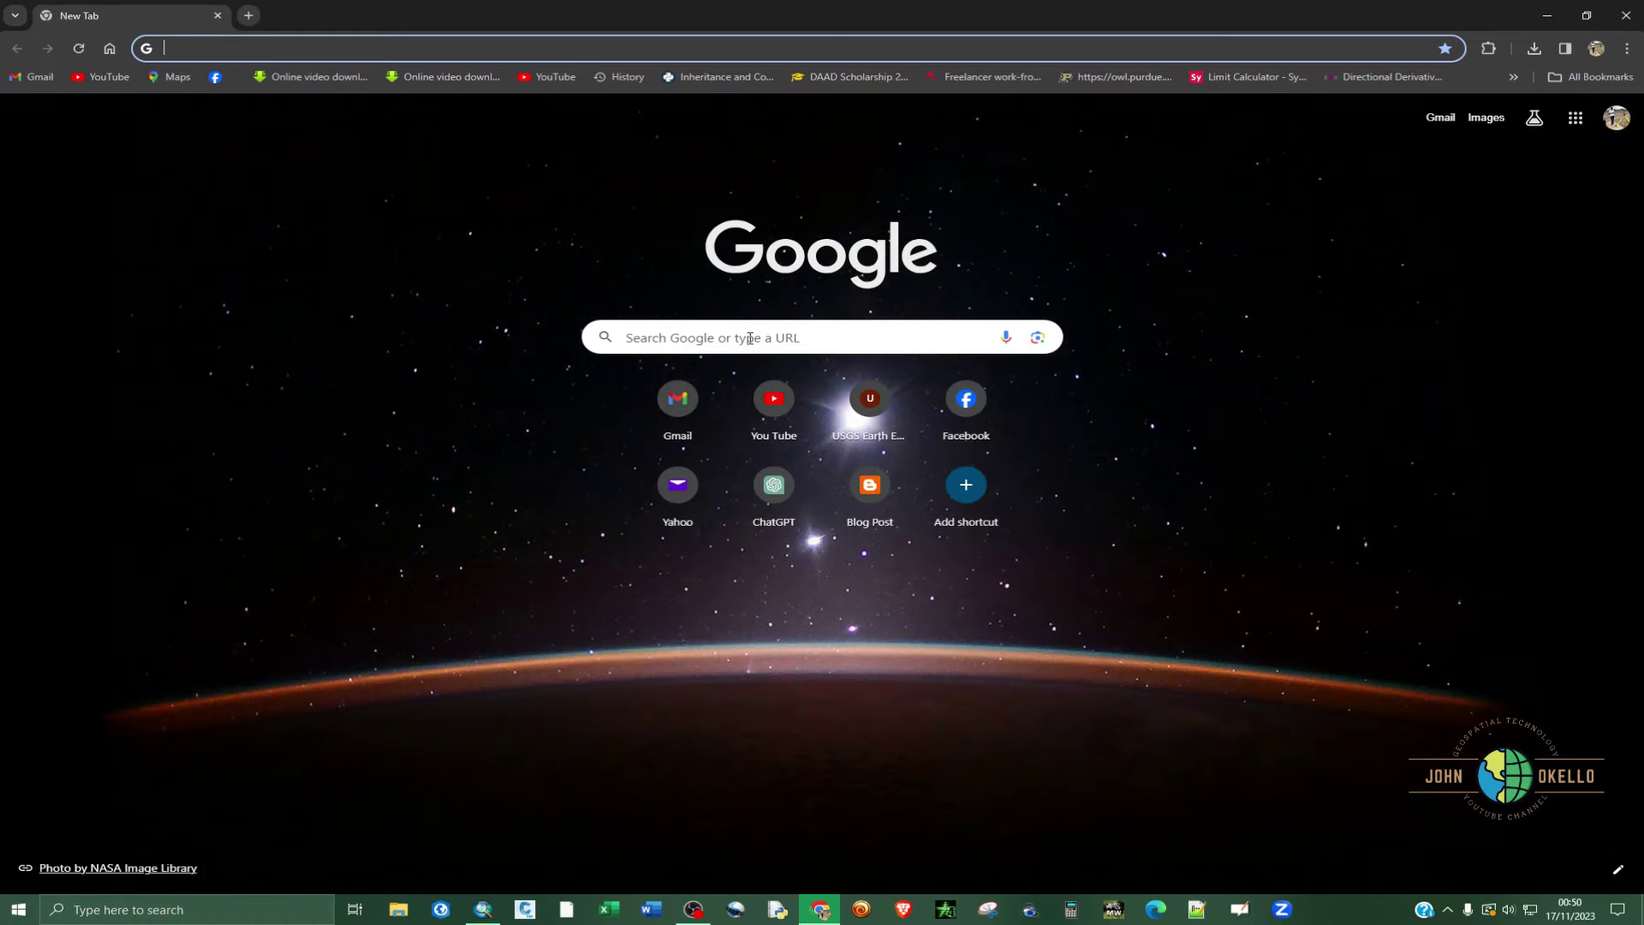
click(750, 337)
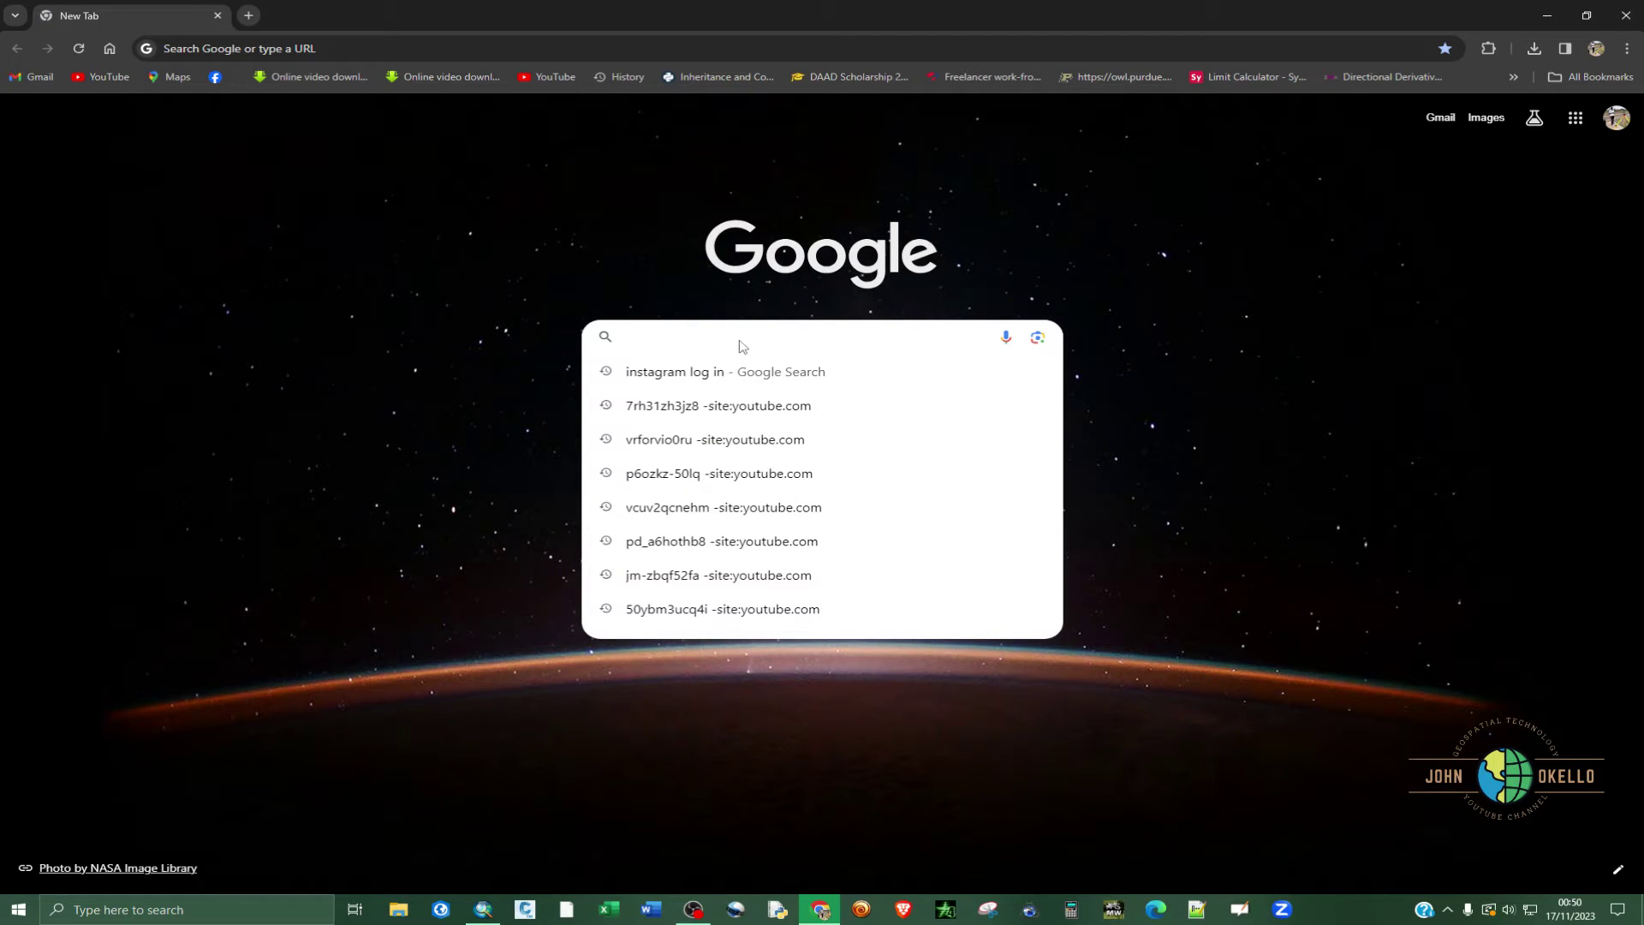
text(ope)
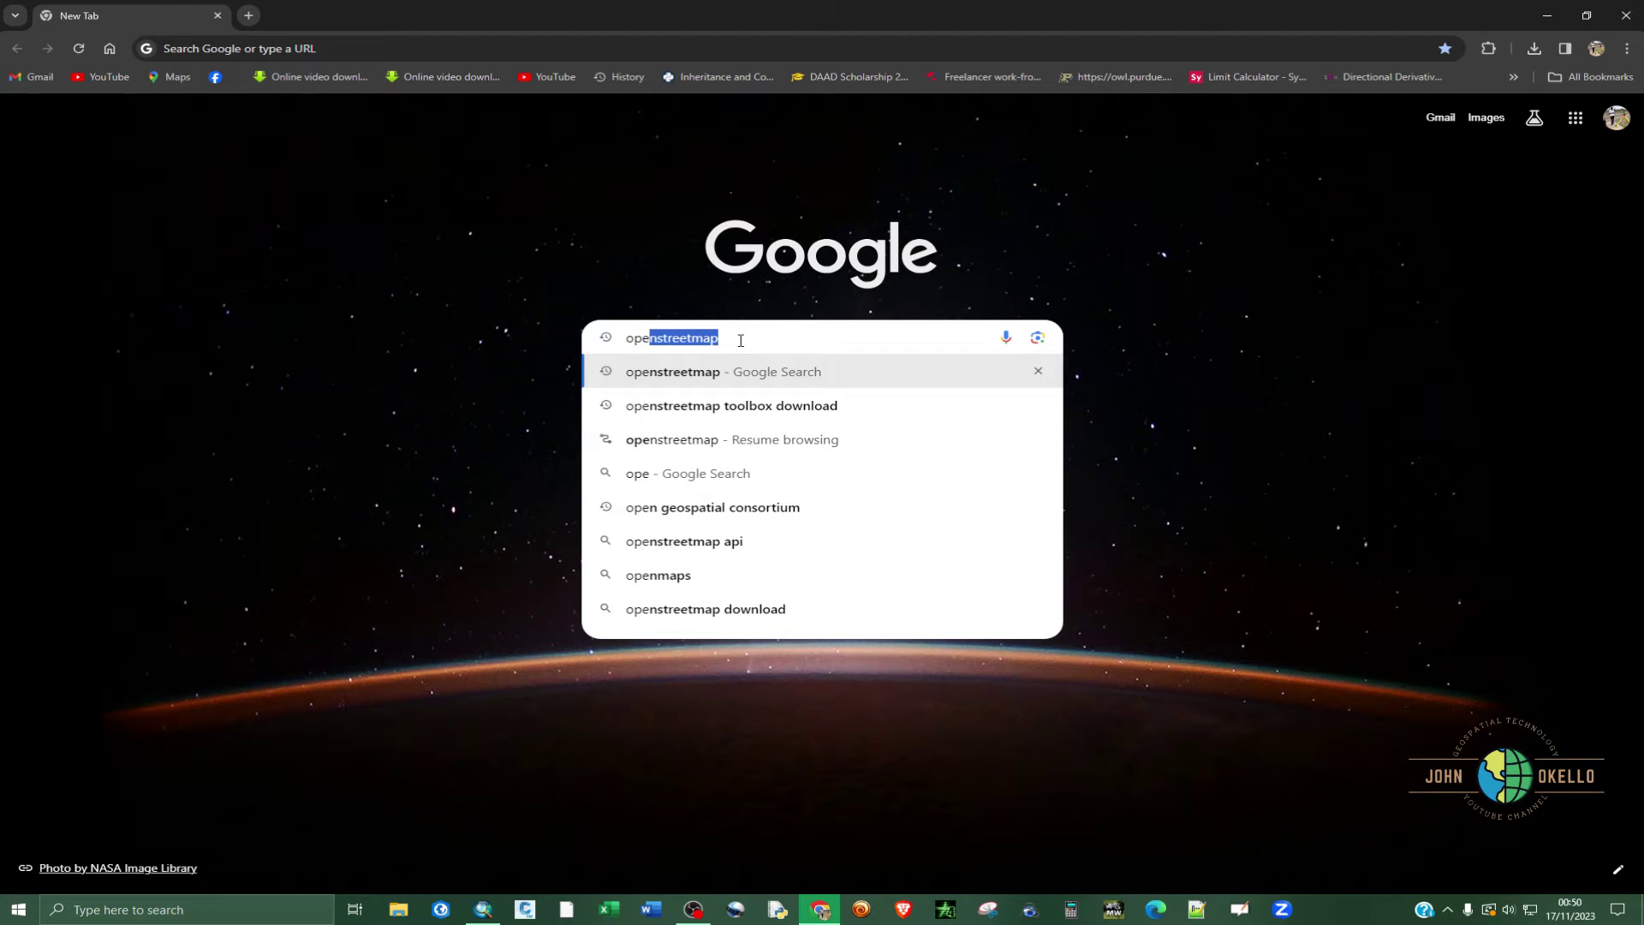
text(n)
key(Return)
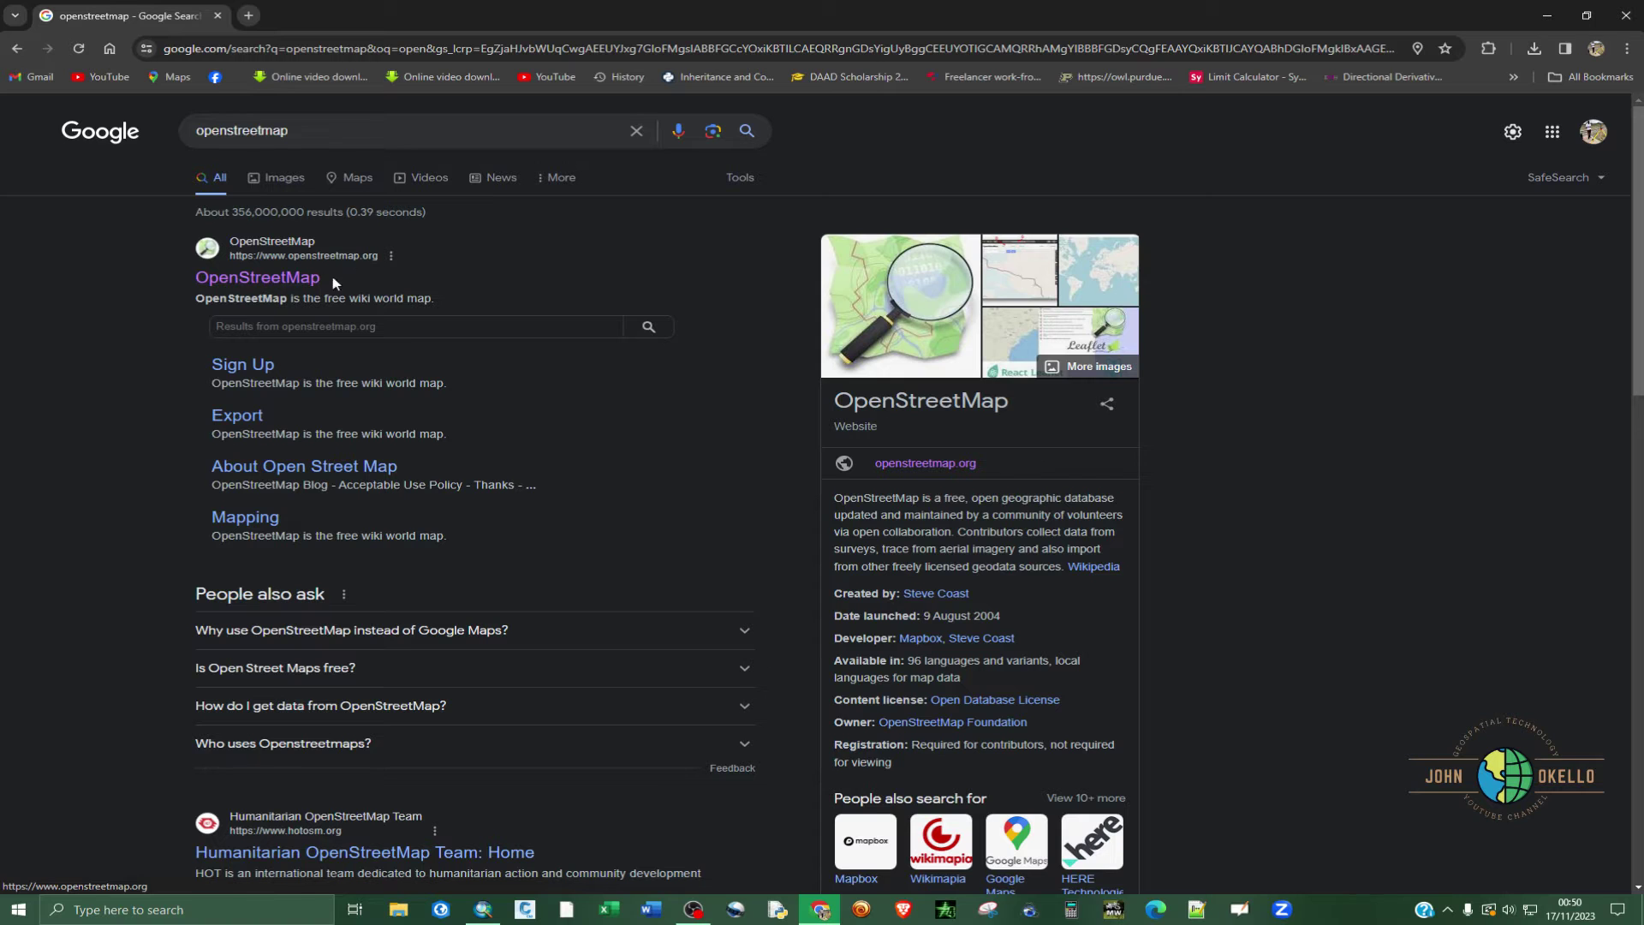
click(281, 280)
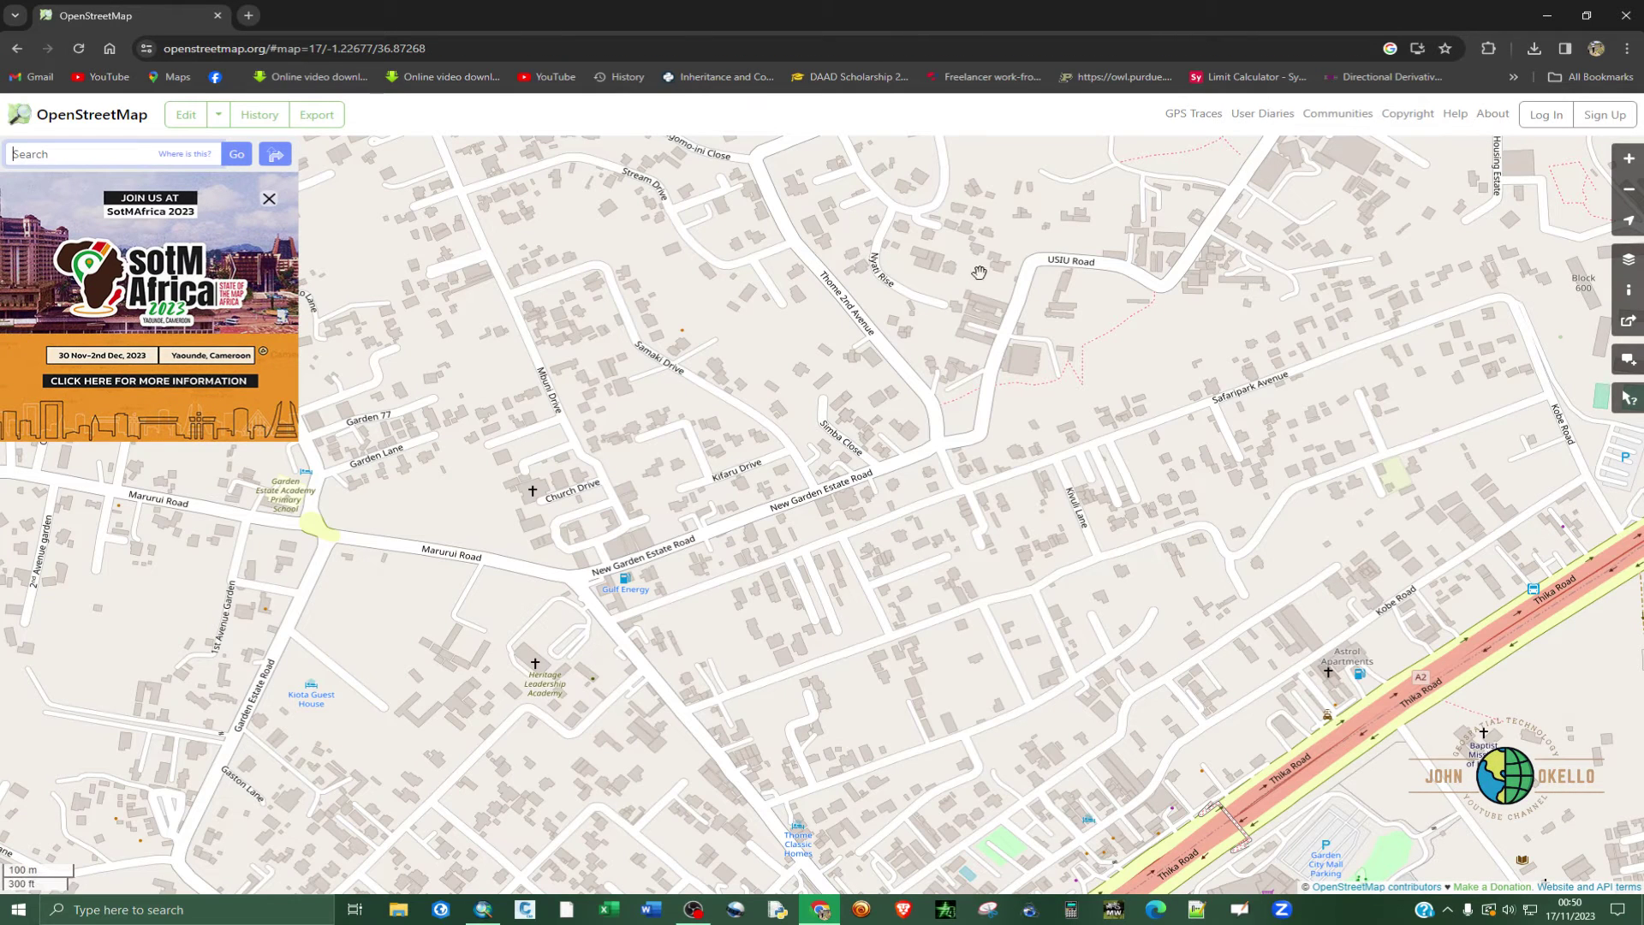
Step: Manually select a map export area spanning about latitude -1.2309 to -1.2226 and longitude 36.8673 to 36.8805
click(99, 156)
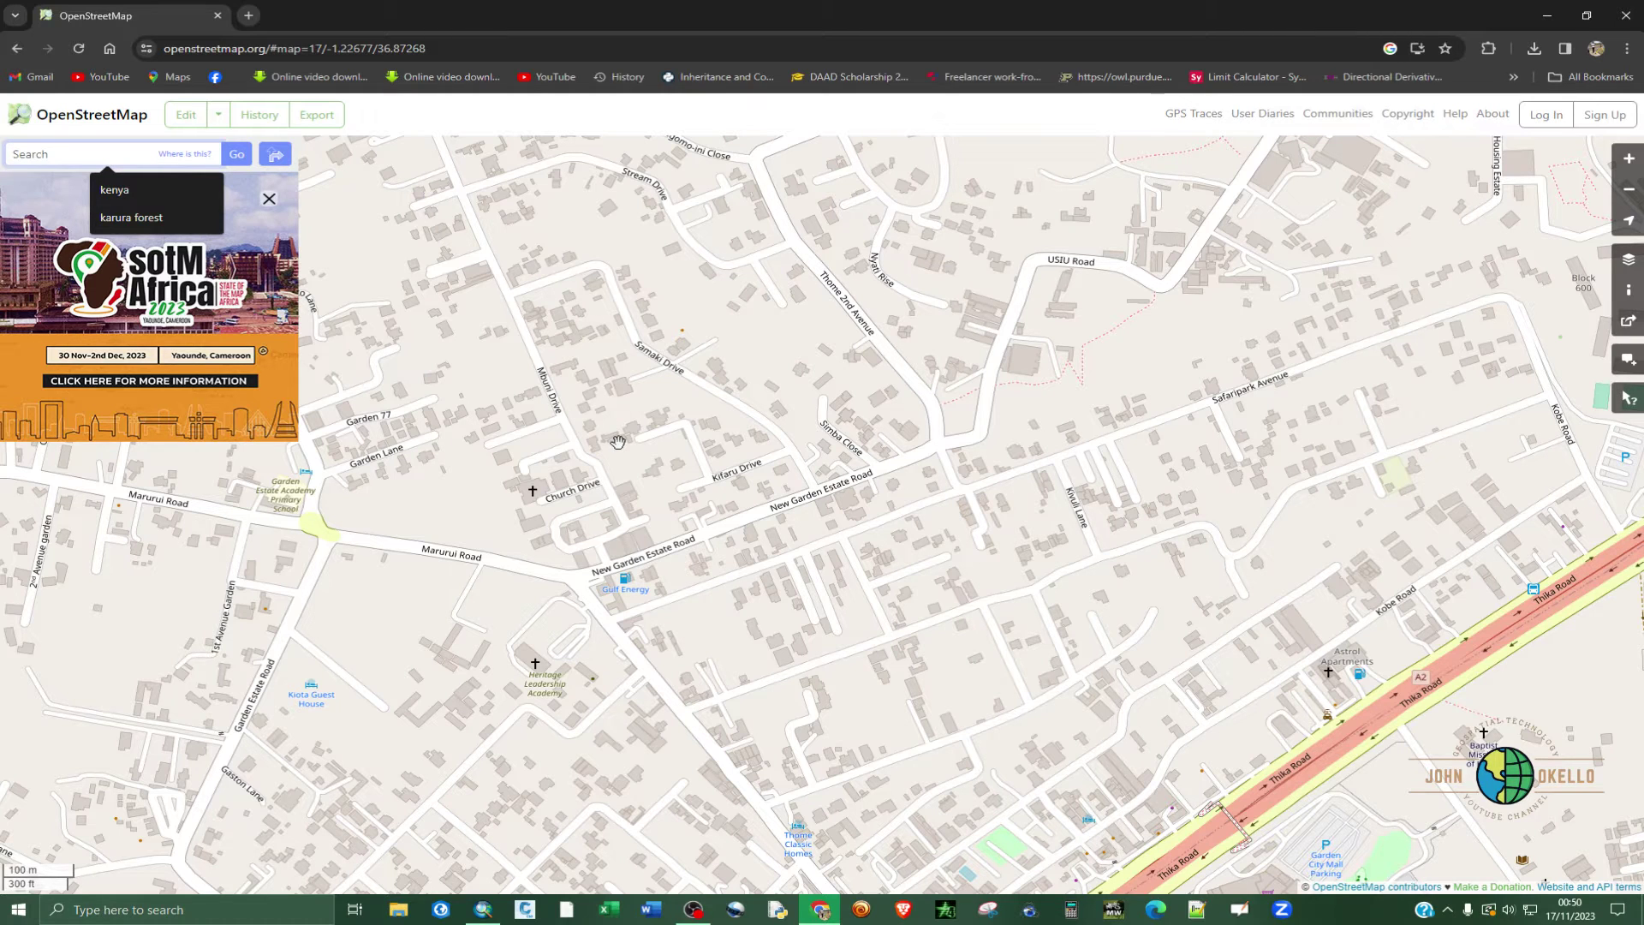
click(314, 116)
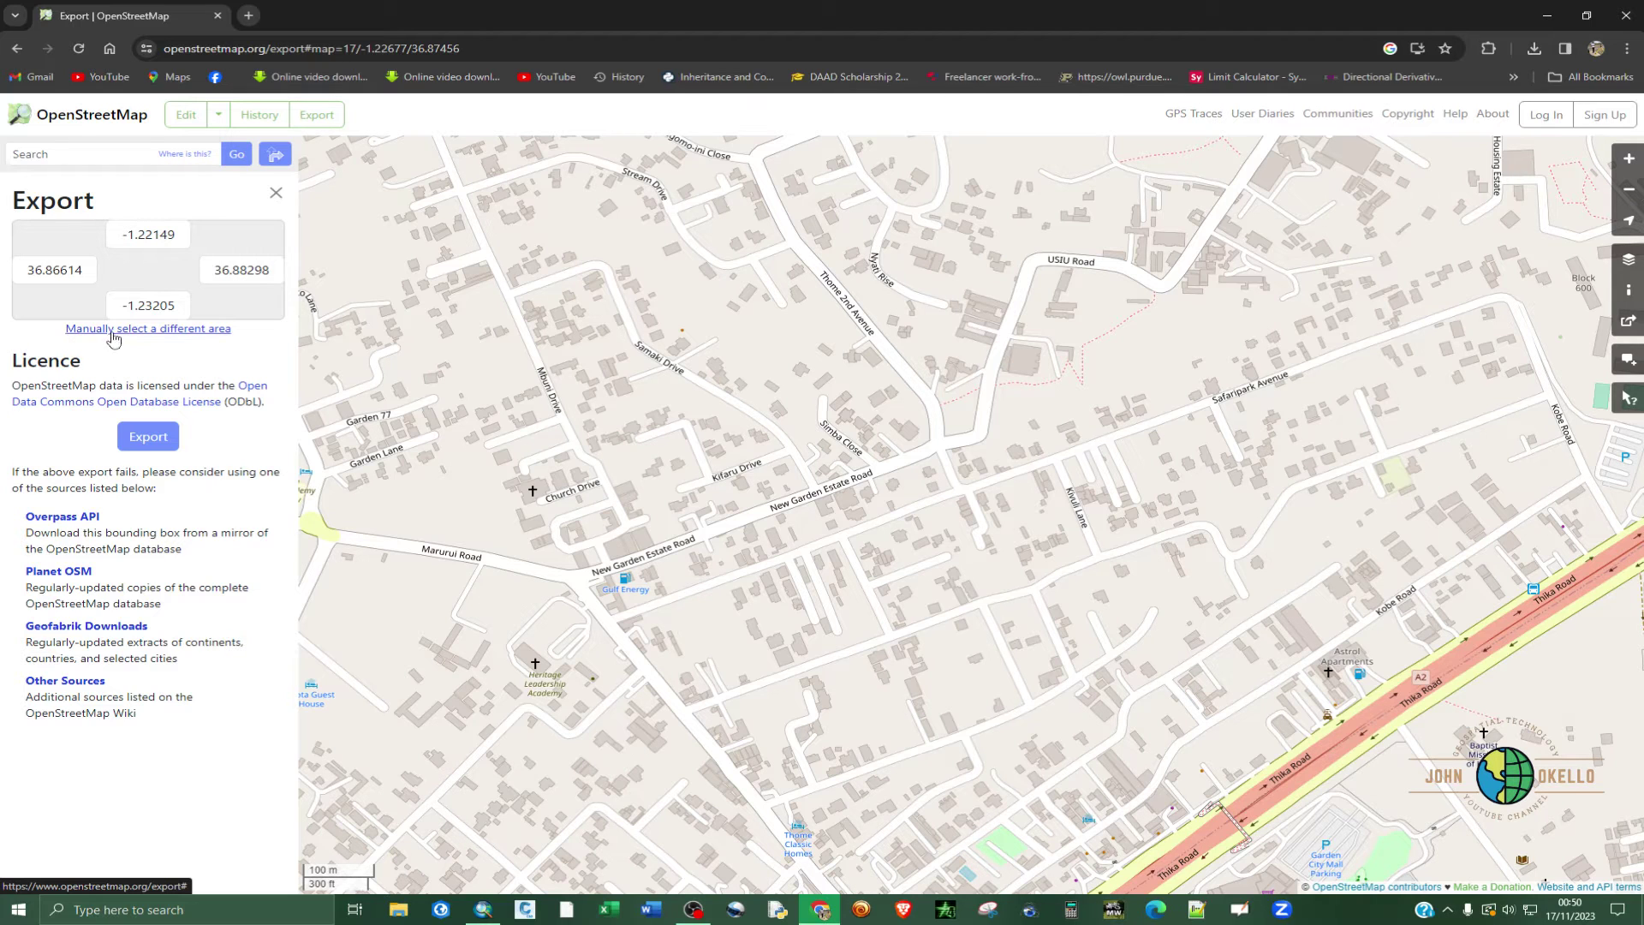
click(199, 339)
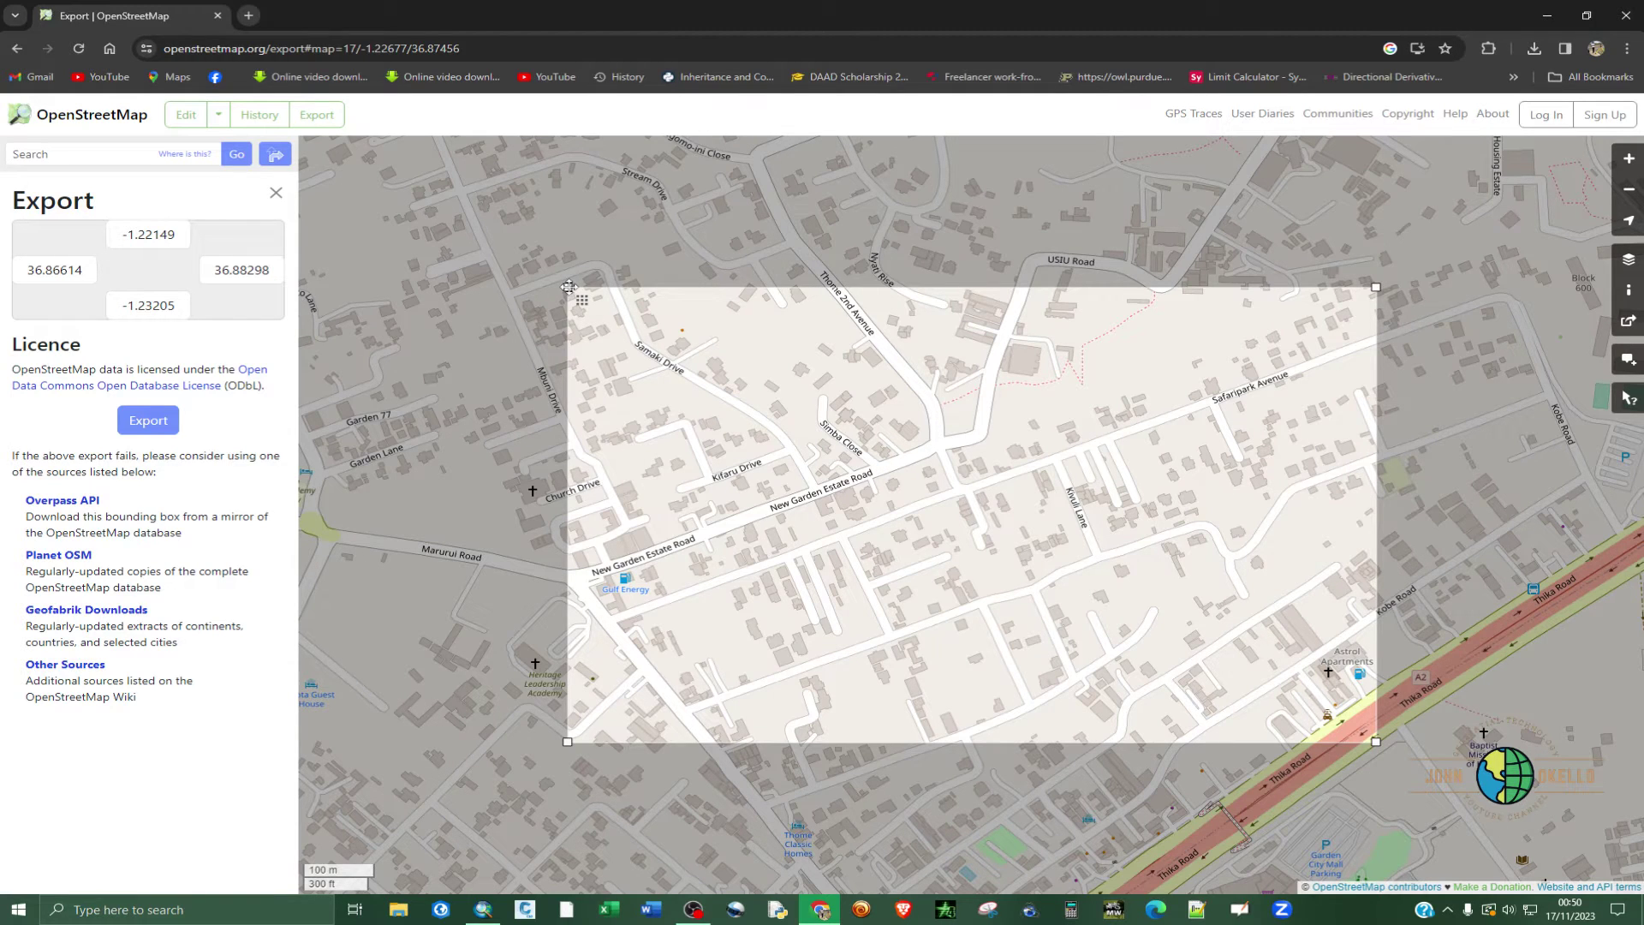
drag(567, 287, 549, 187)
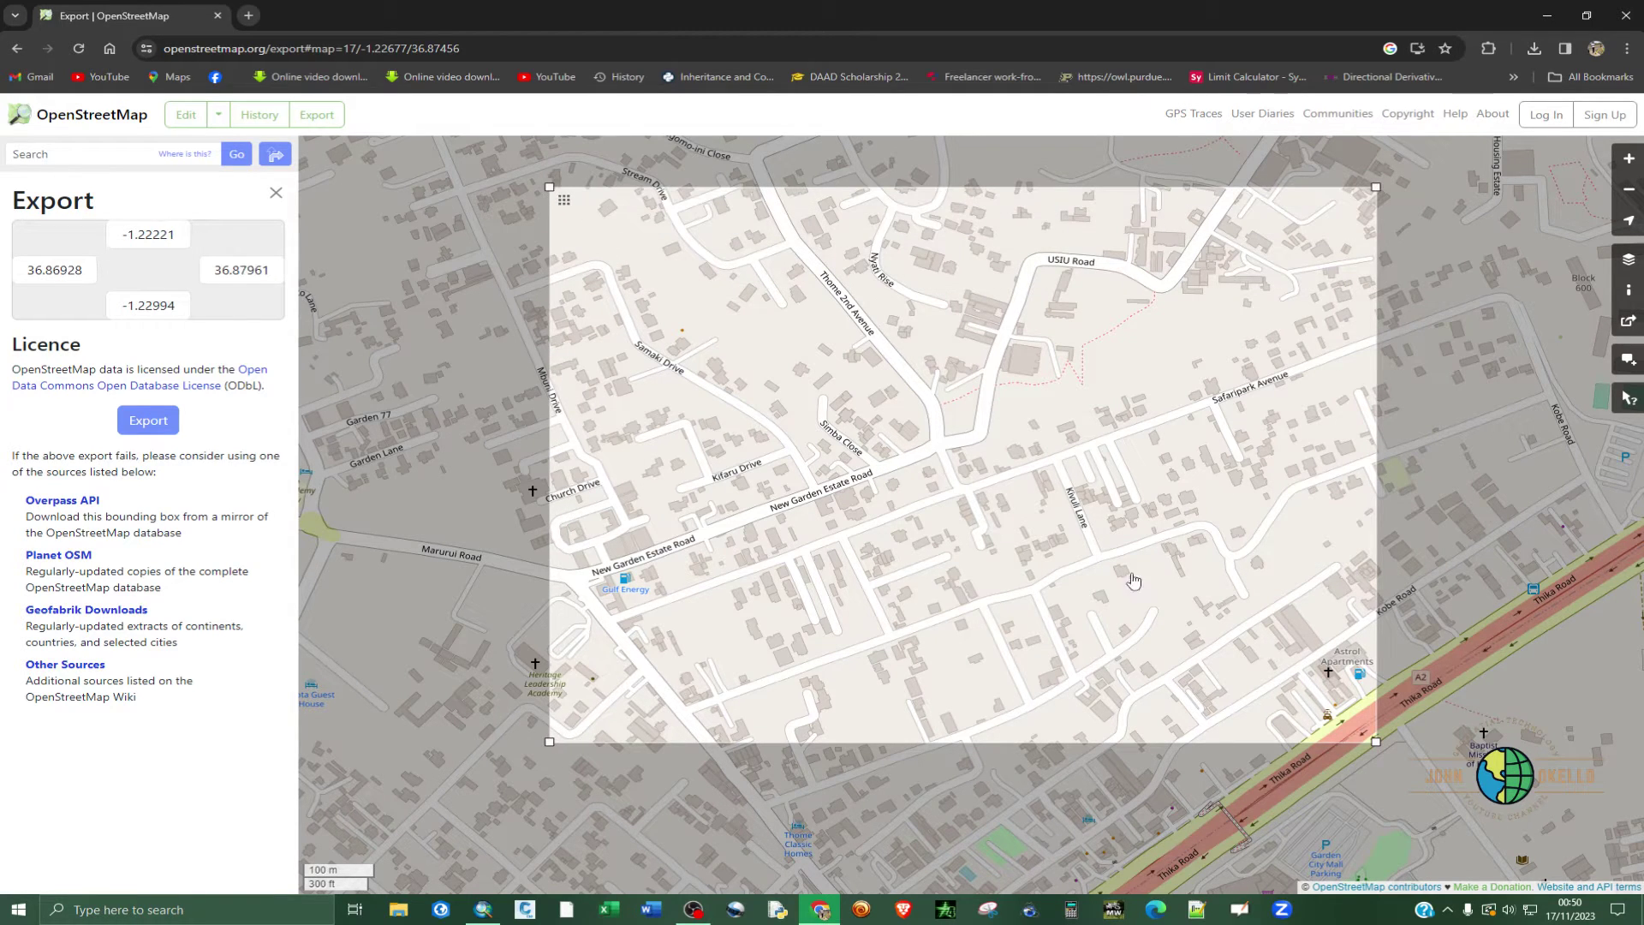
drag(1376, 741, 1197, 773)
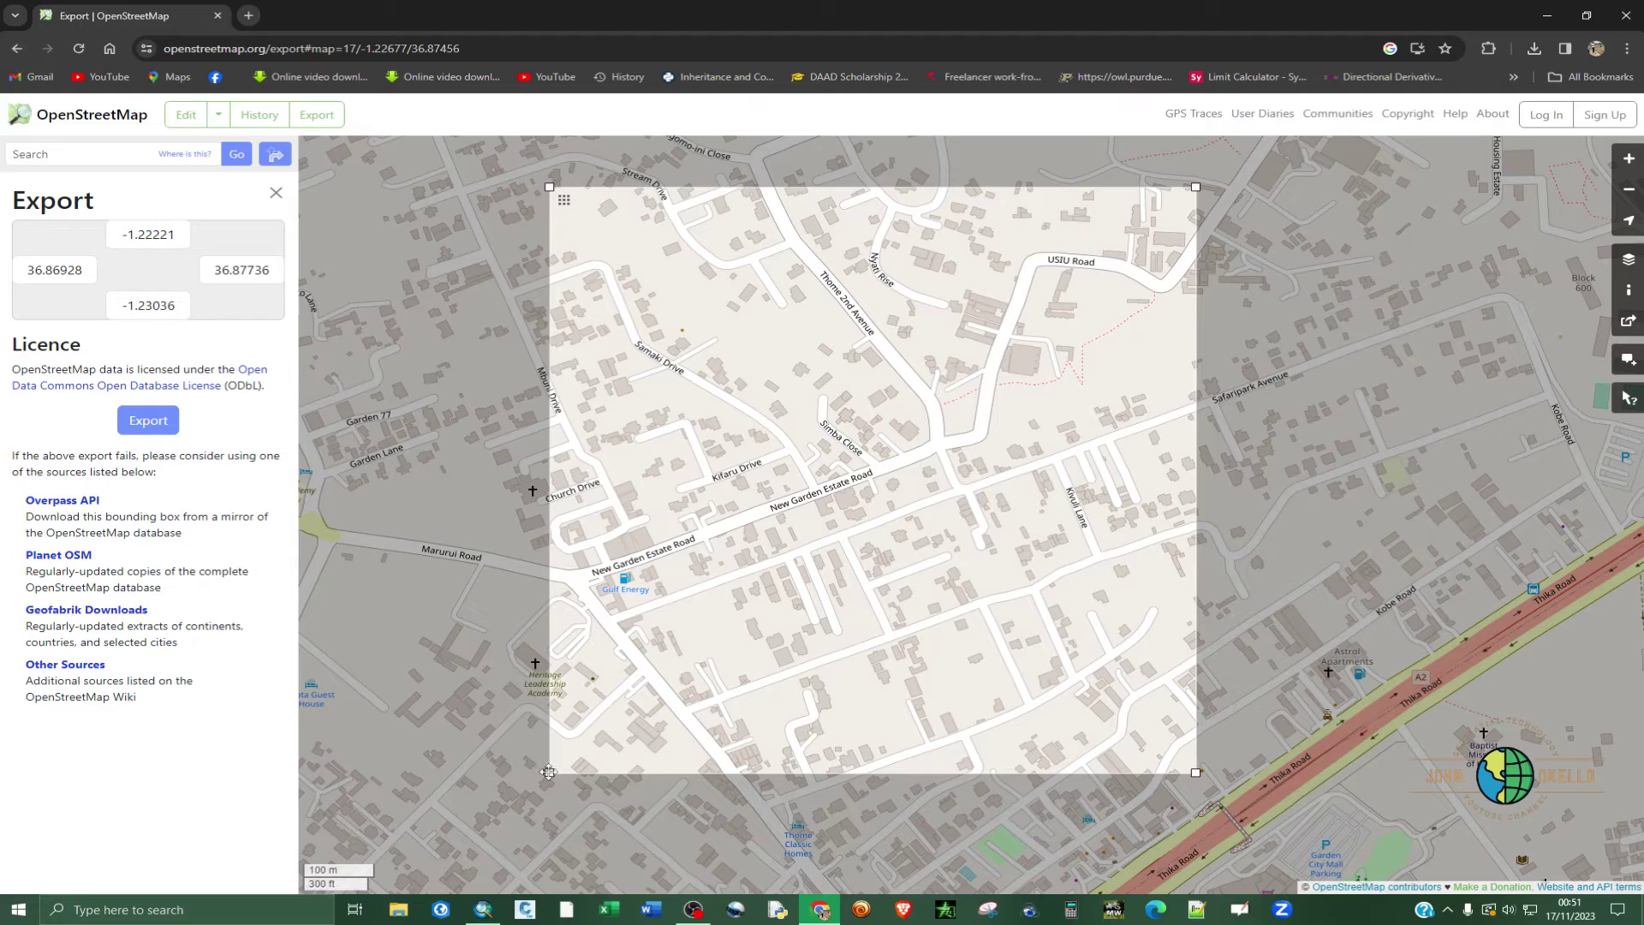
drag(548, 773, 394, 814)
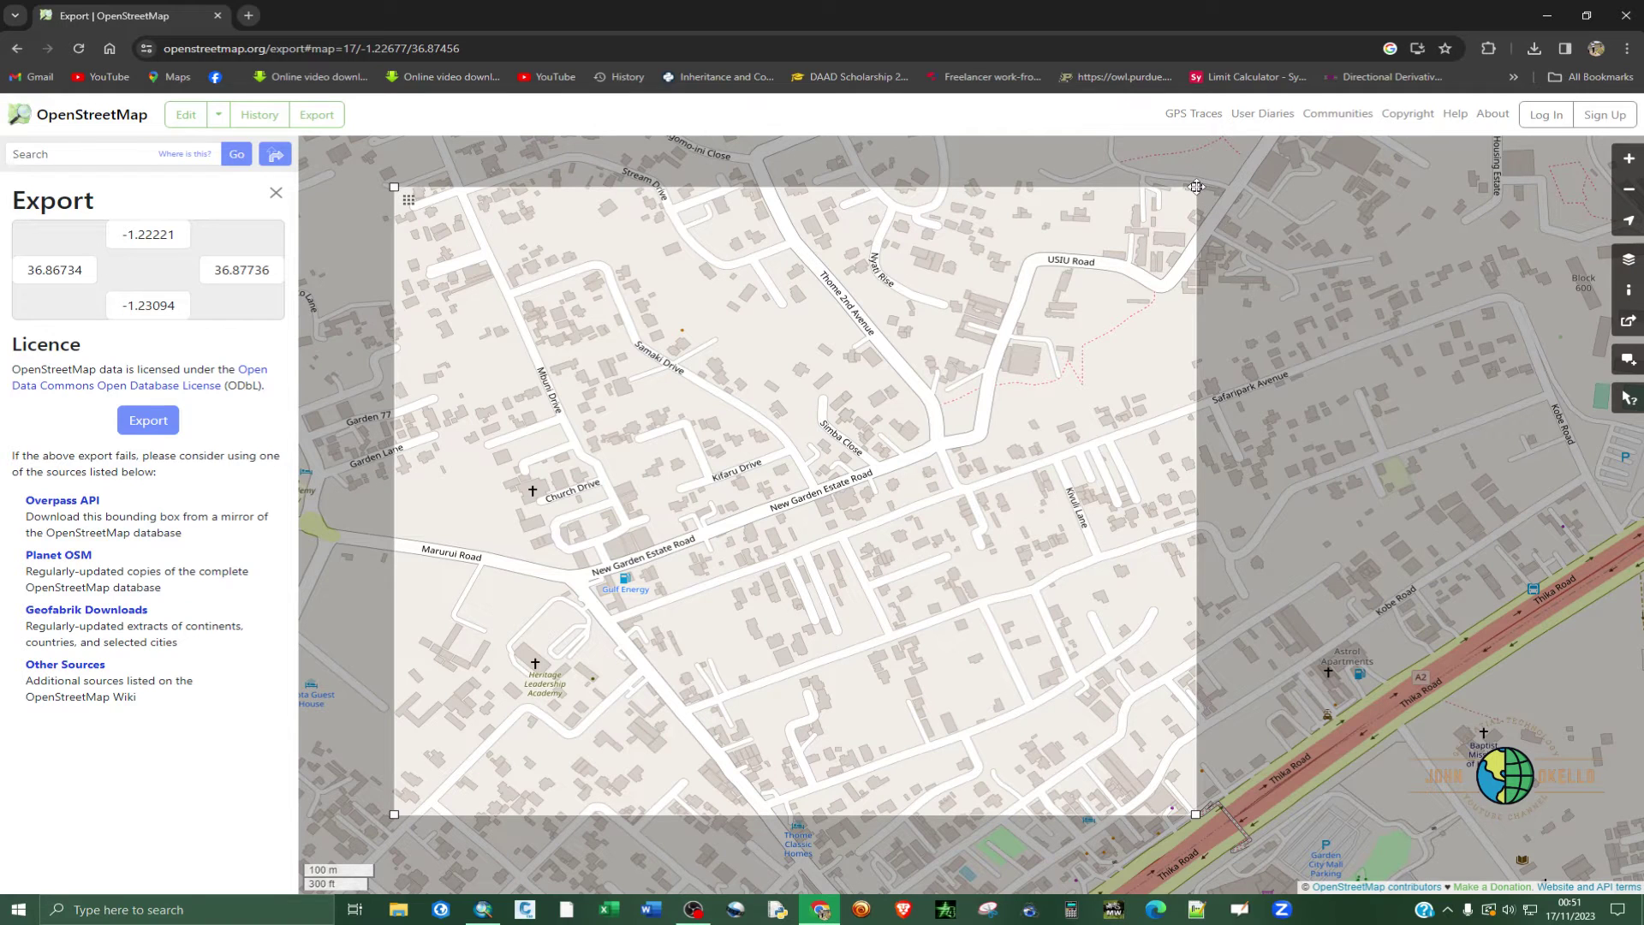
drag(1196, 187, 1446, 218)
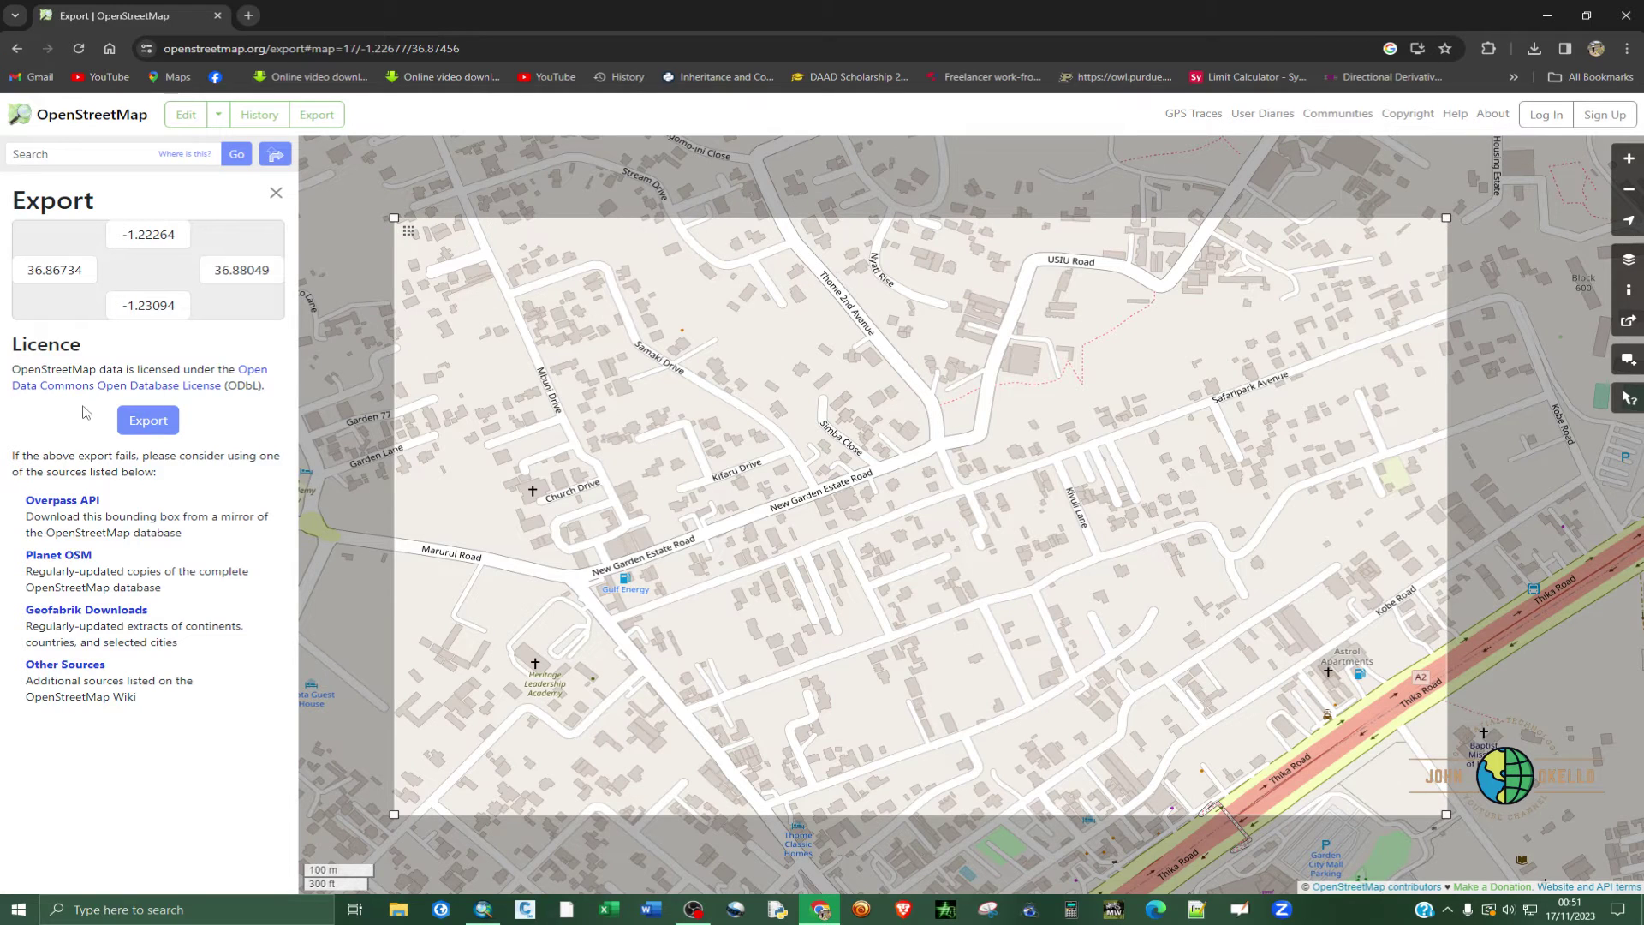
Step: Export the selected area as map.osm, copy the file from its download folder and close the browser
click(148, 422)
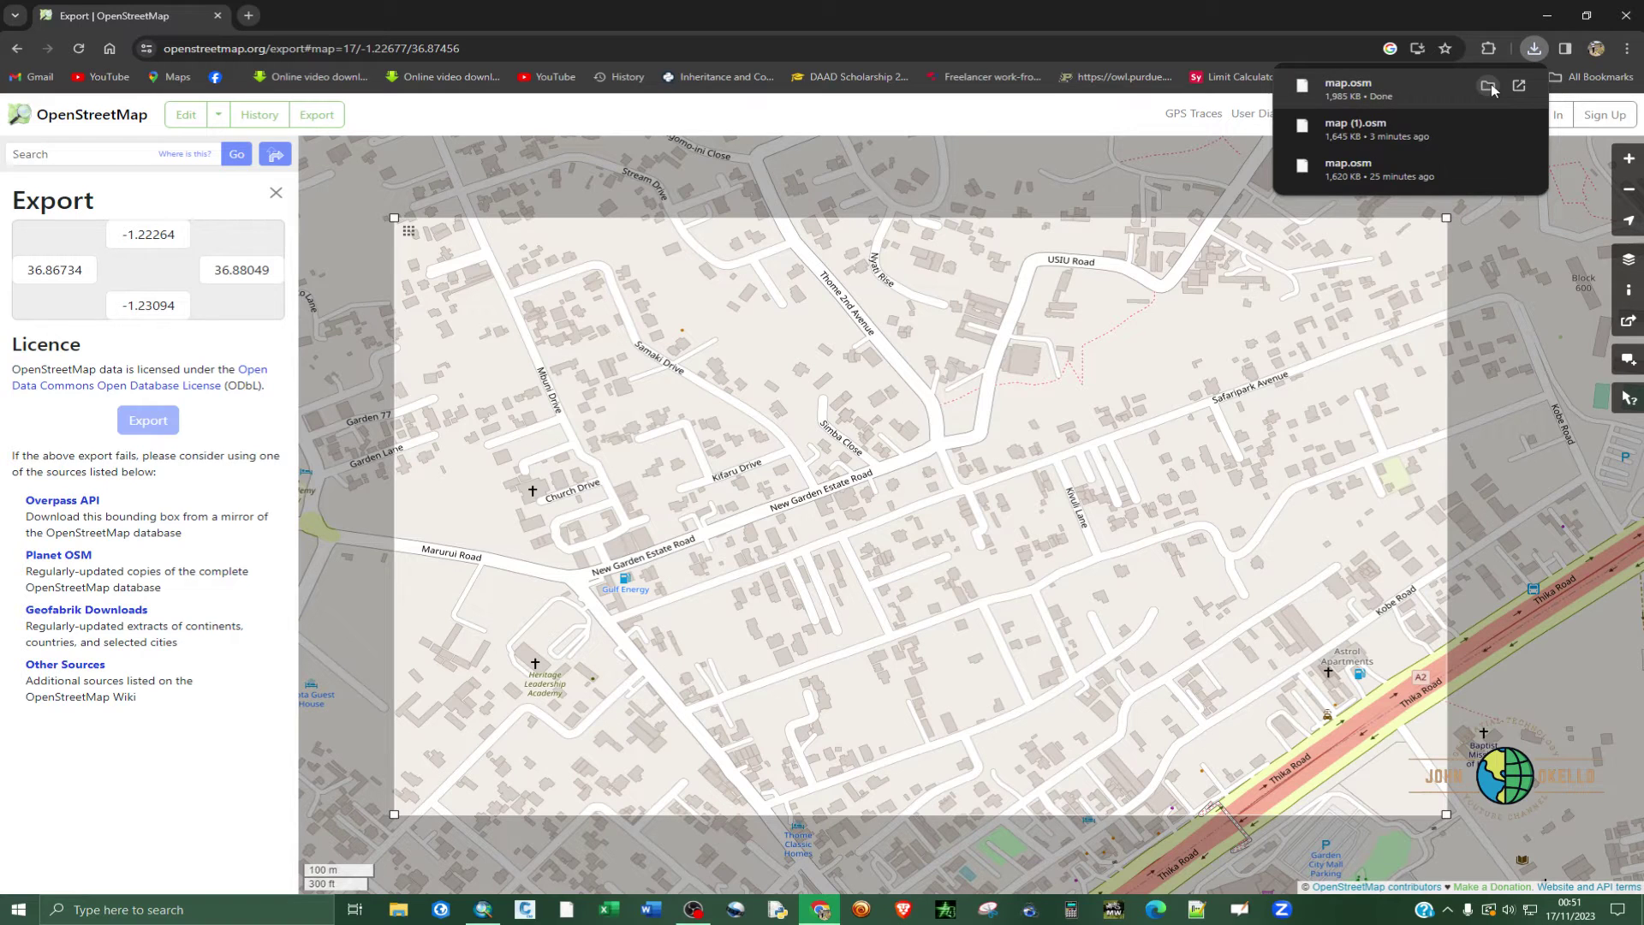
click(1490, 87)
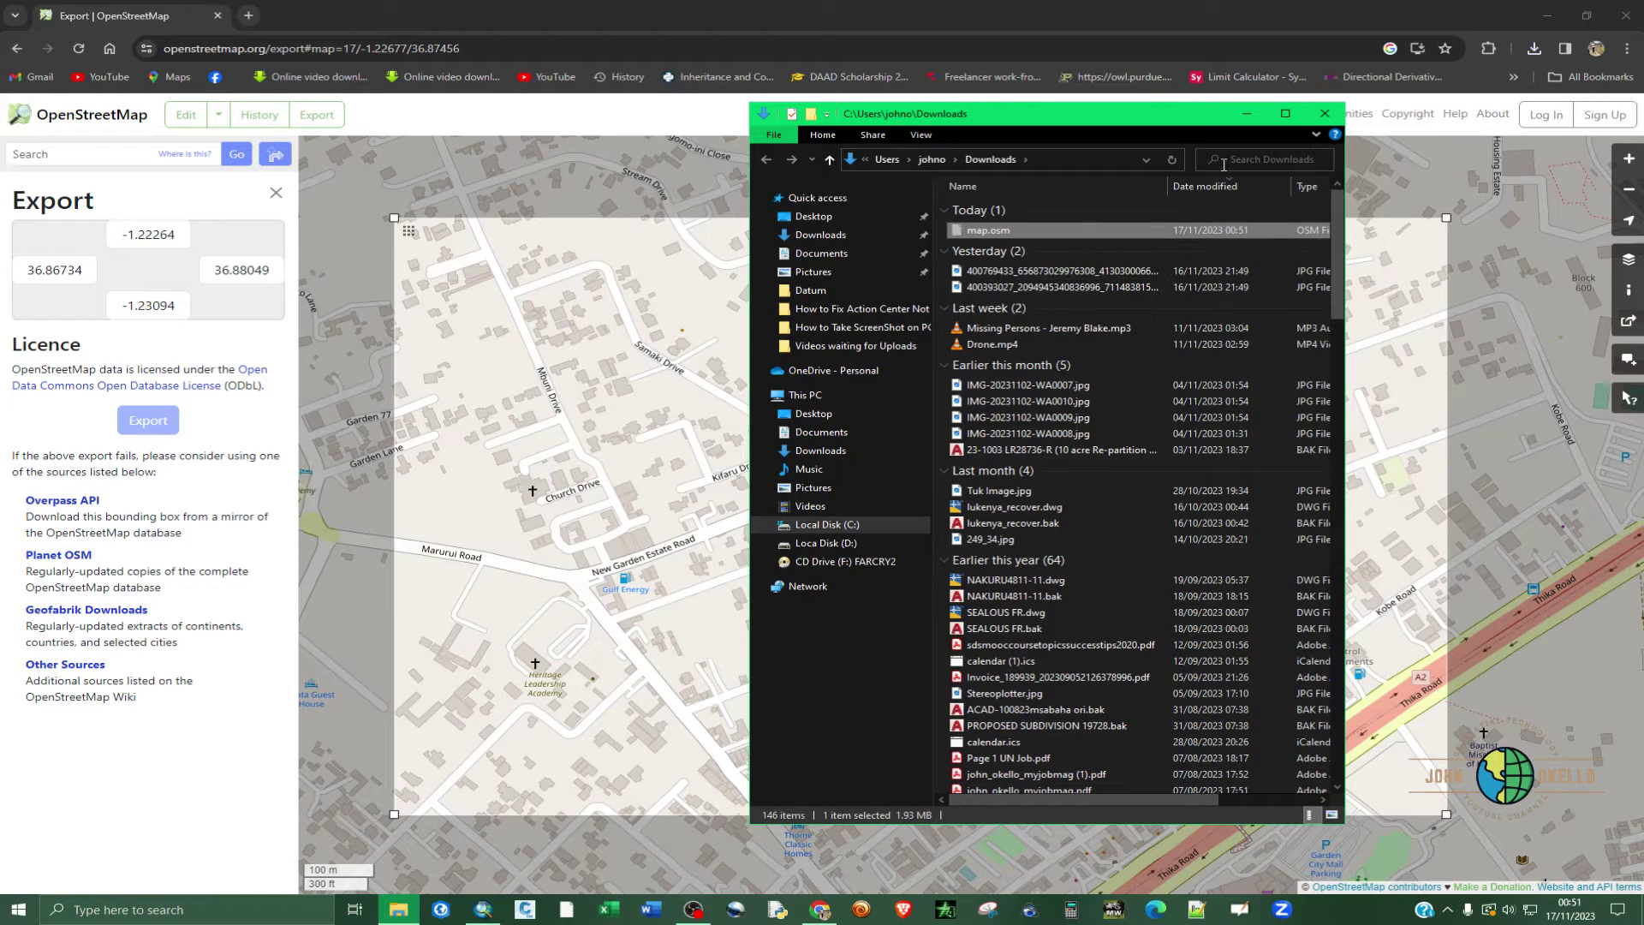
click(1325, 113)
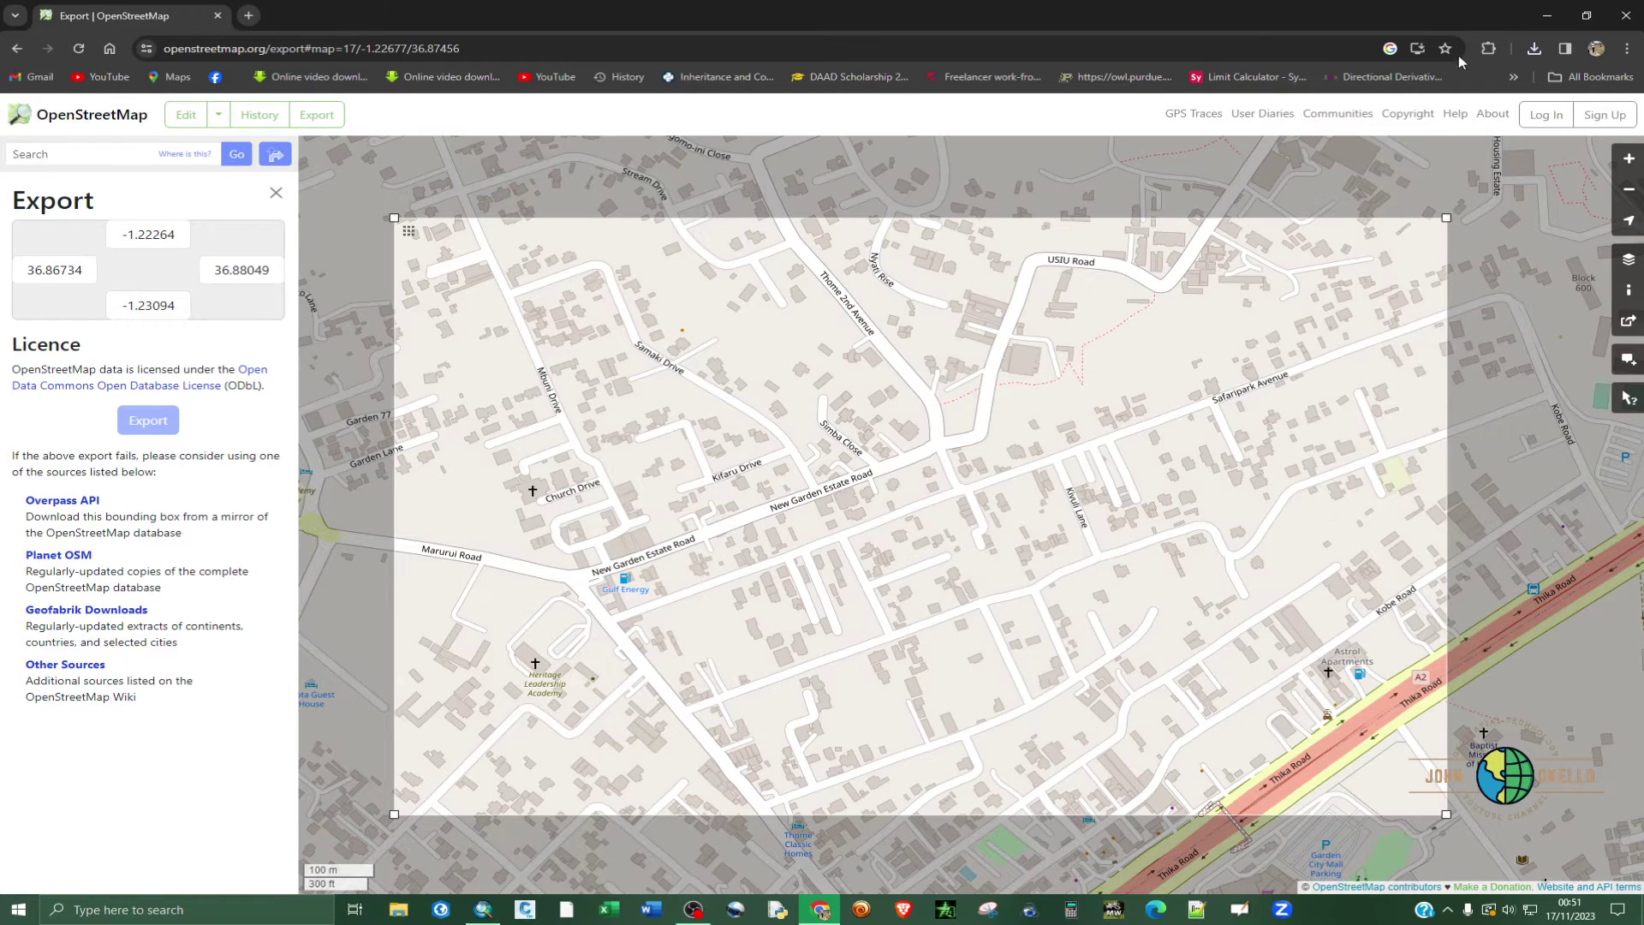
click(1627, 18)
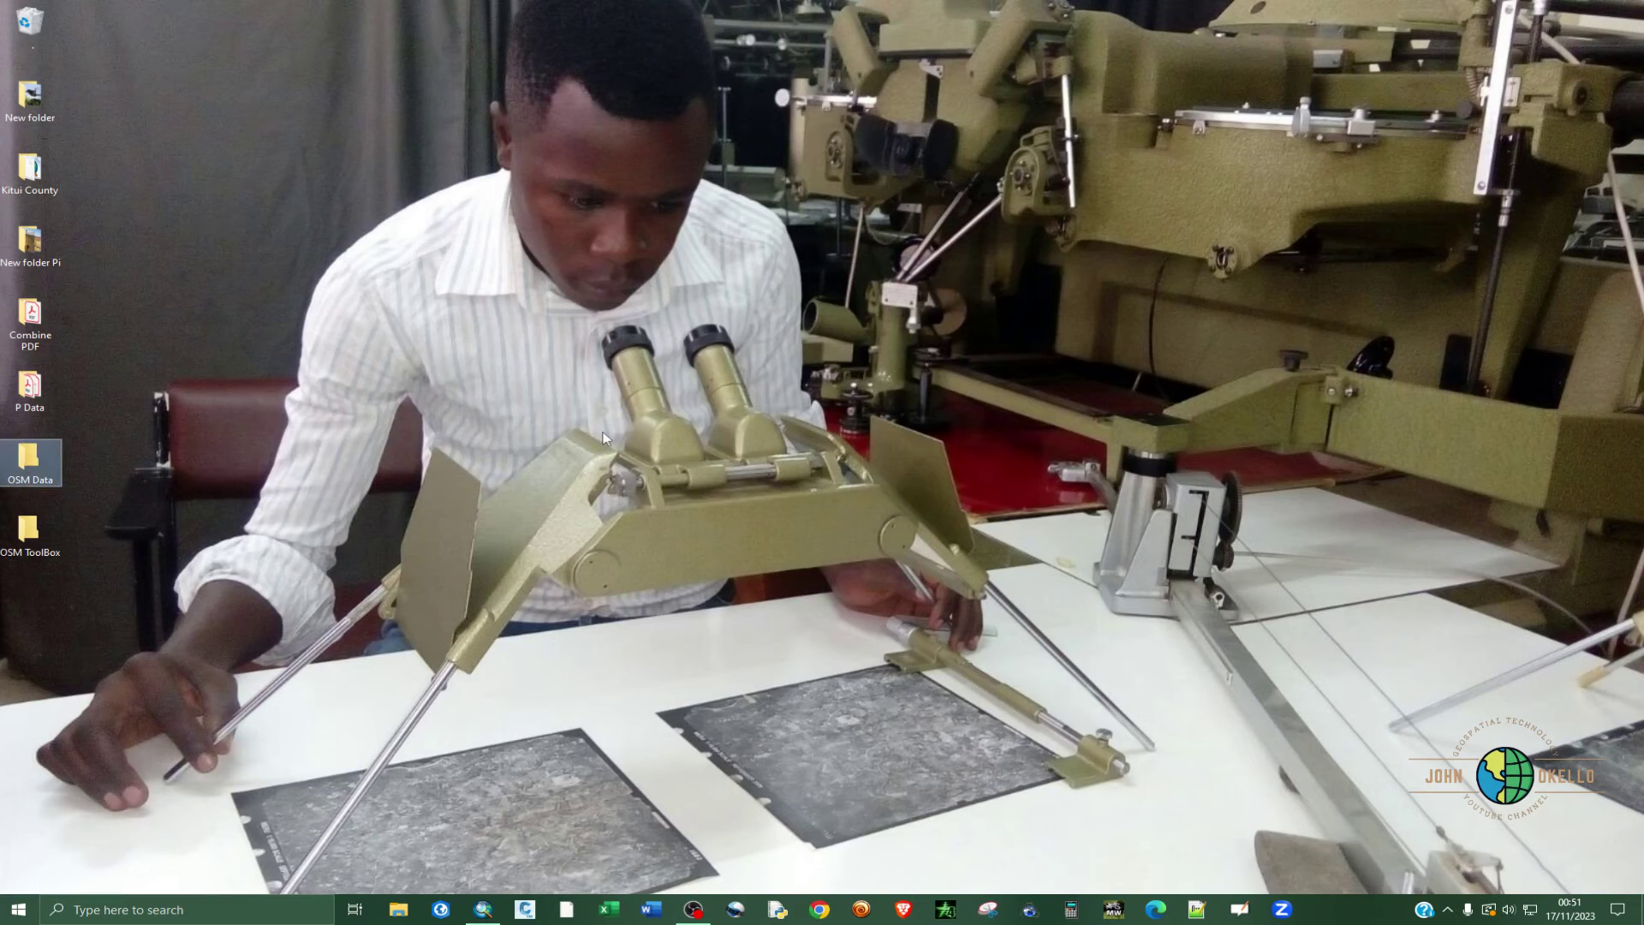
Step: Replace map (1).osm in the desktop's OSM Data folder with the downloaded map.osm
double_click(34, 467)
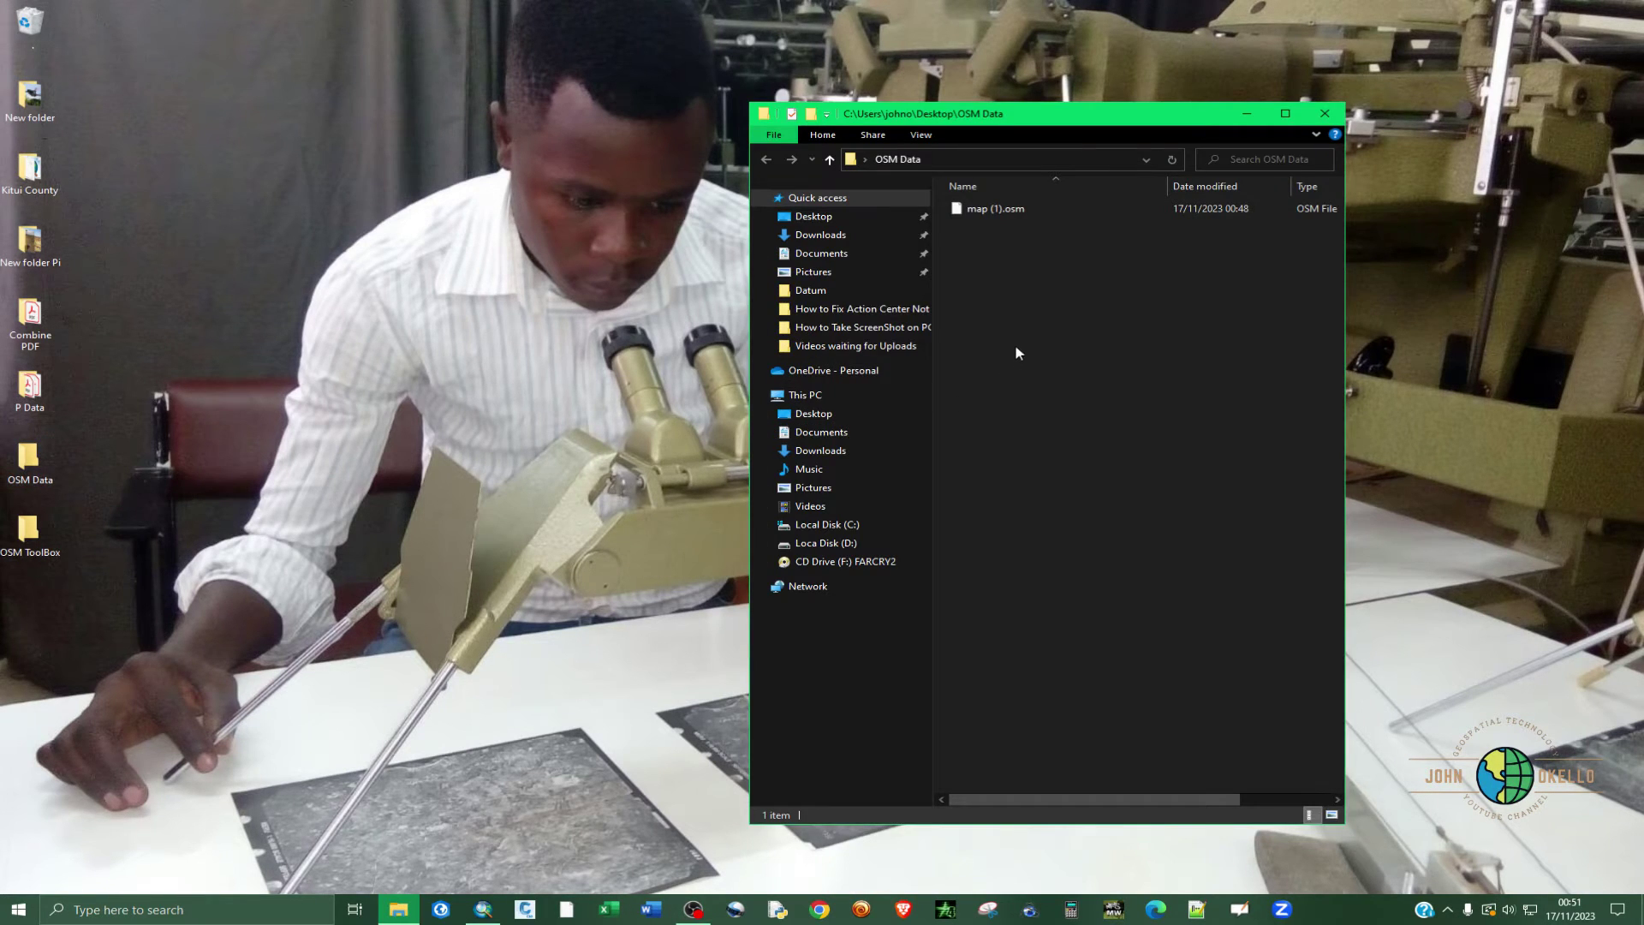
click(1061, 207)
key(Delete)
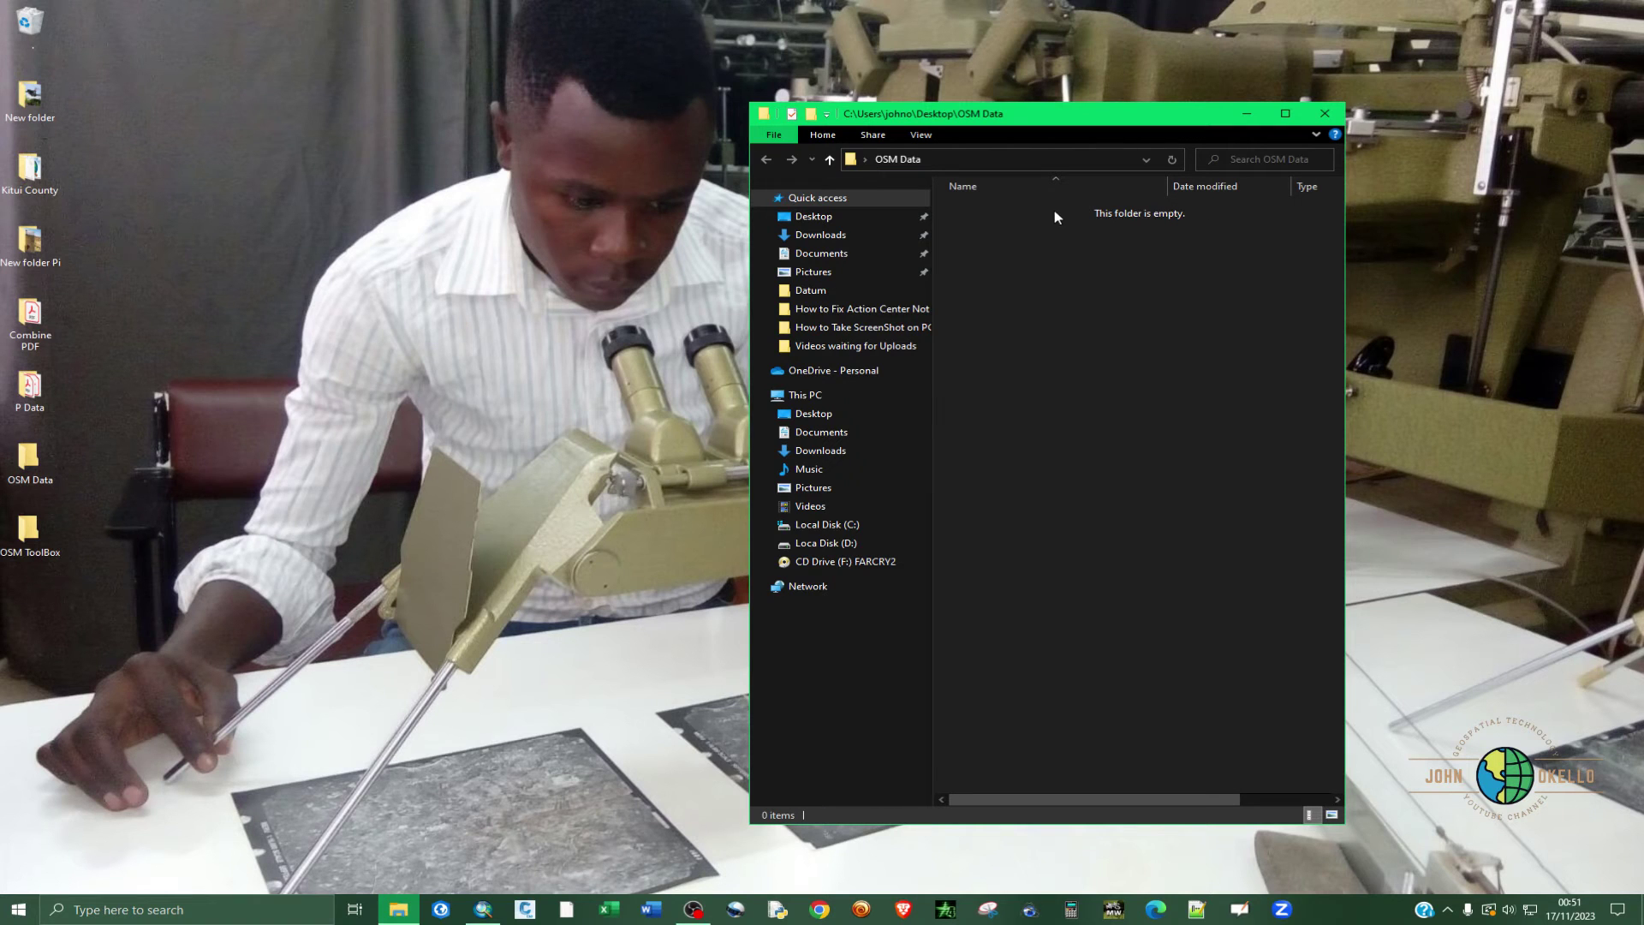
key(ctrl+v)
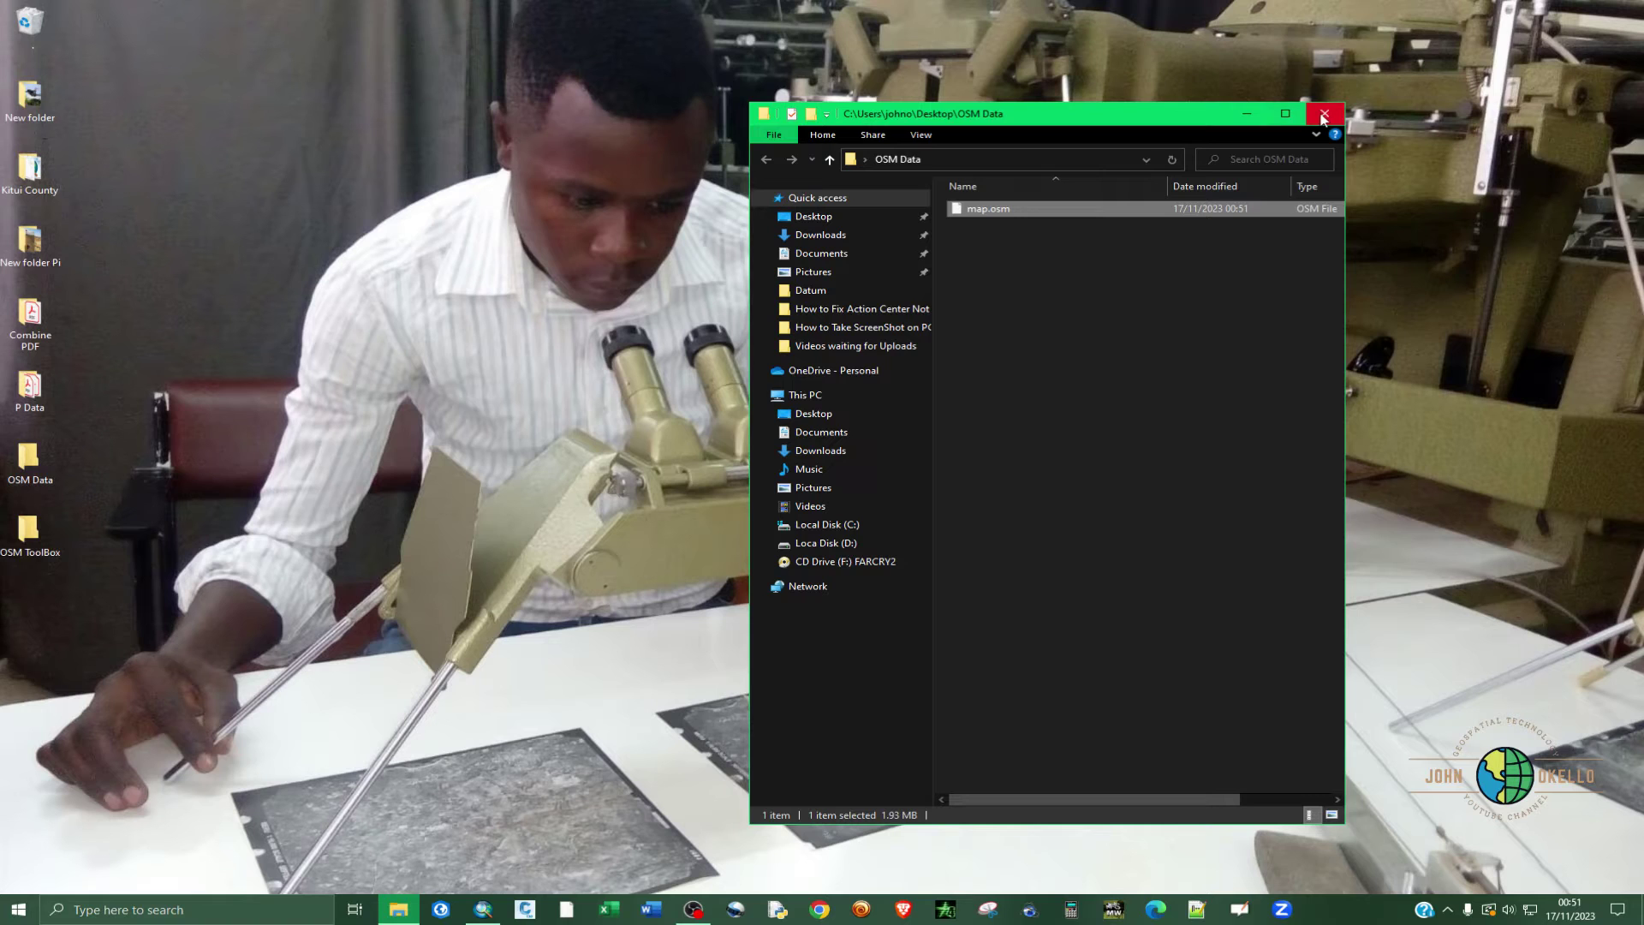
click(1250, 118)
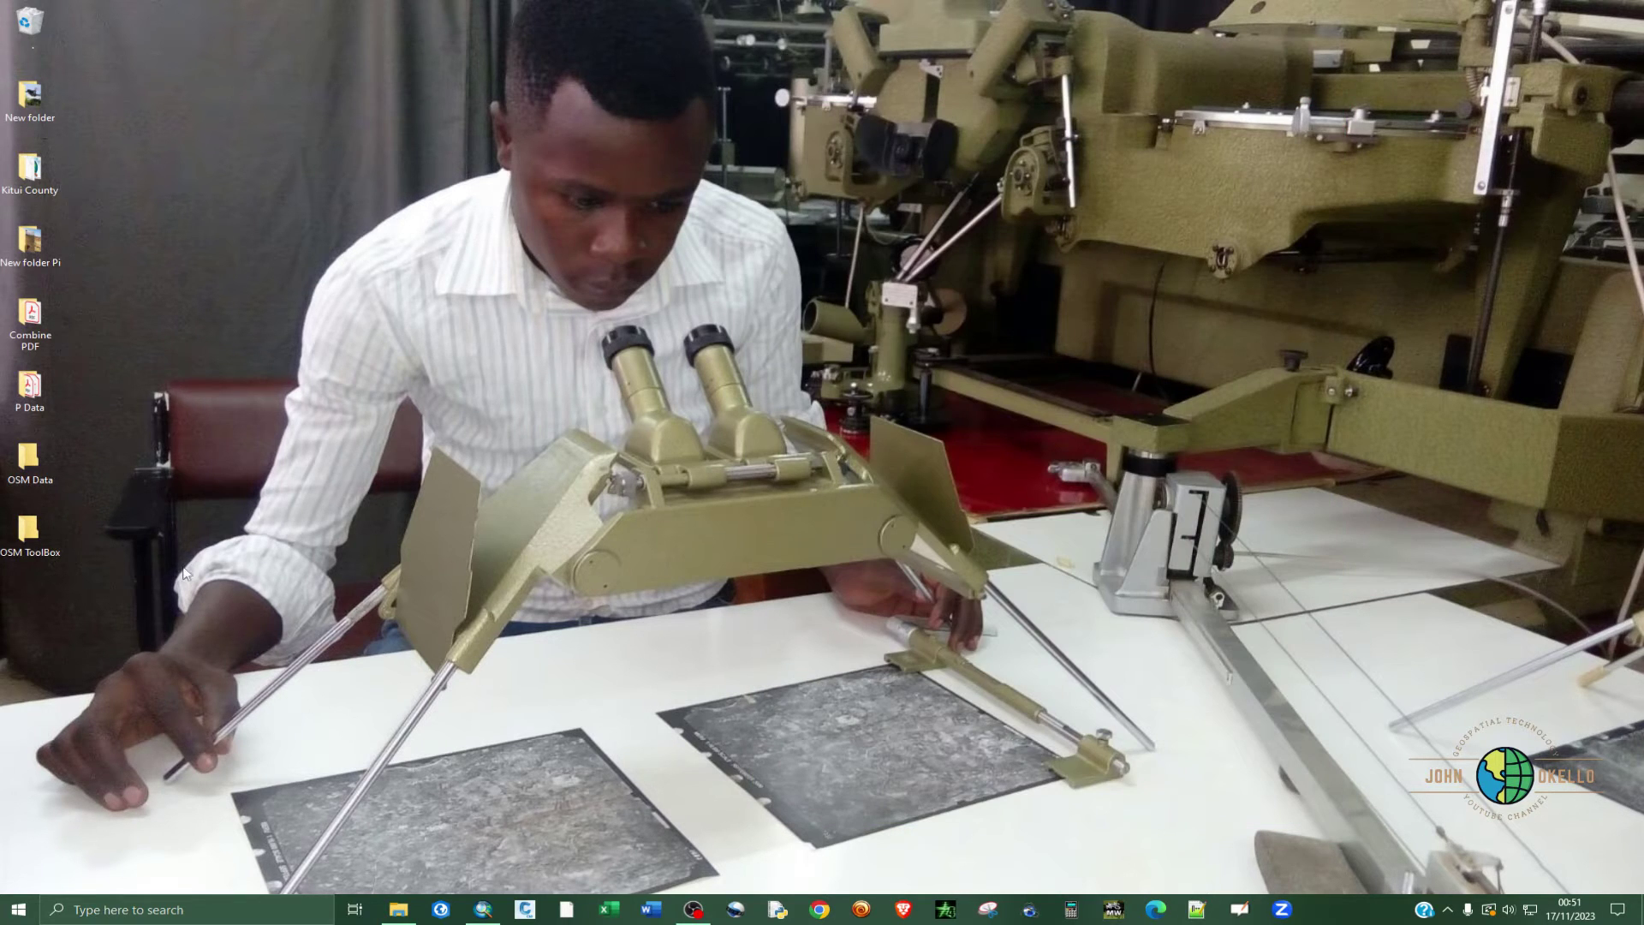
double_click(28, 467)
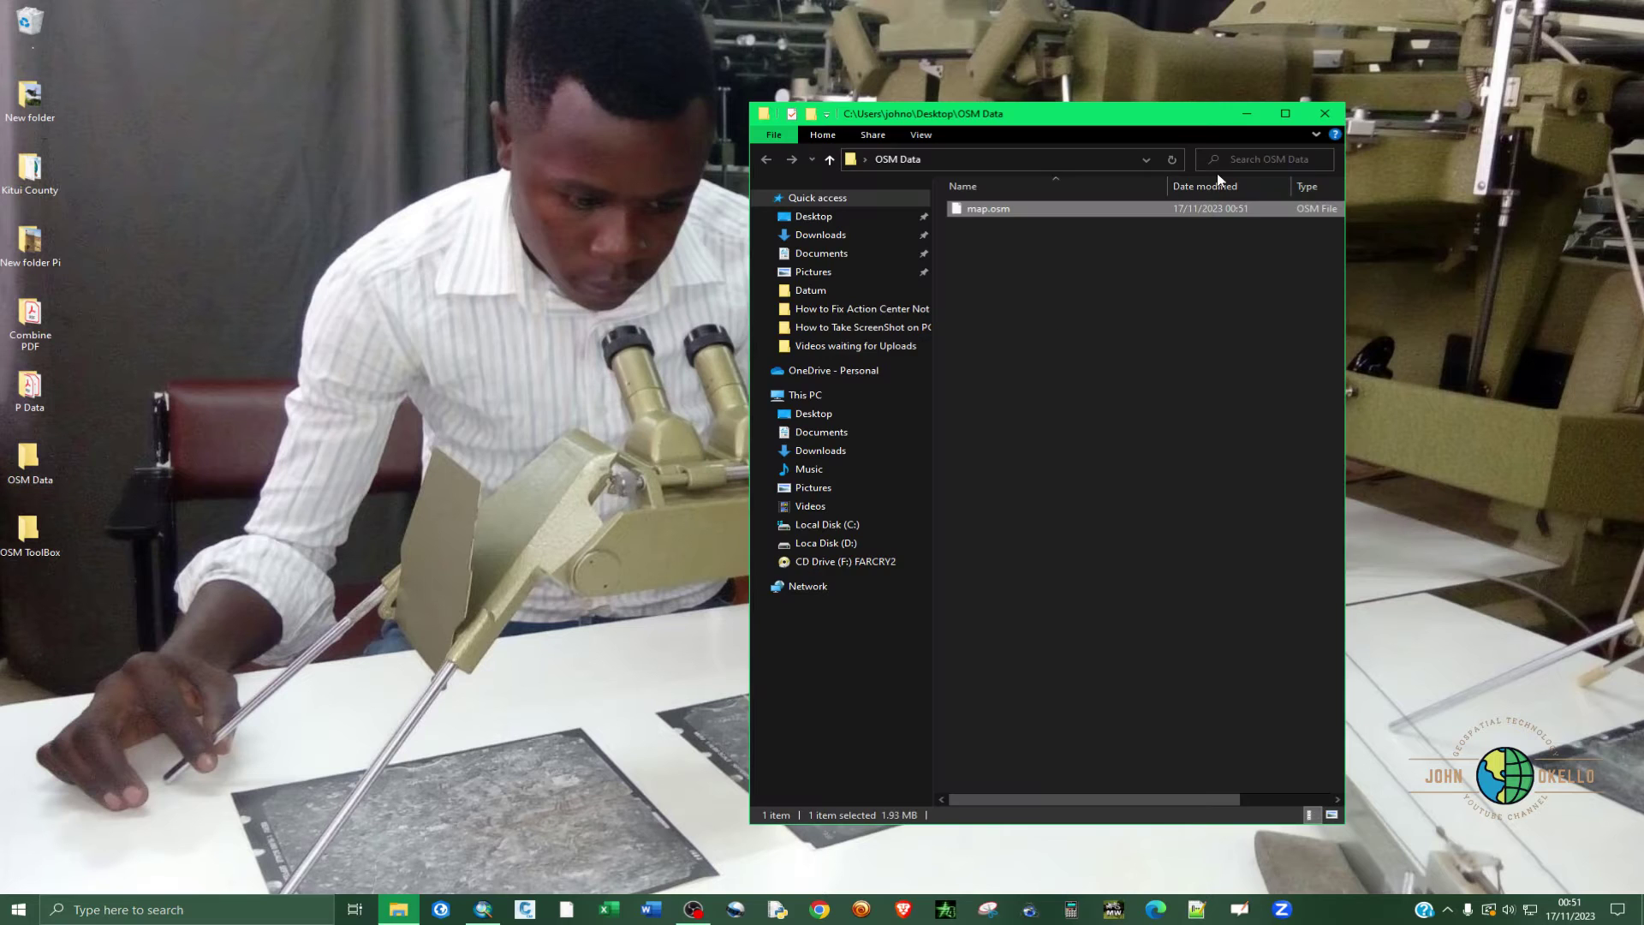
click(1247, 115)
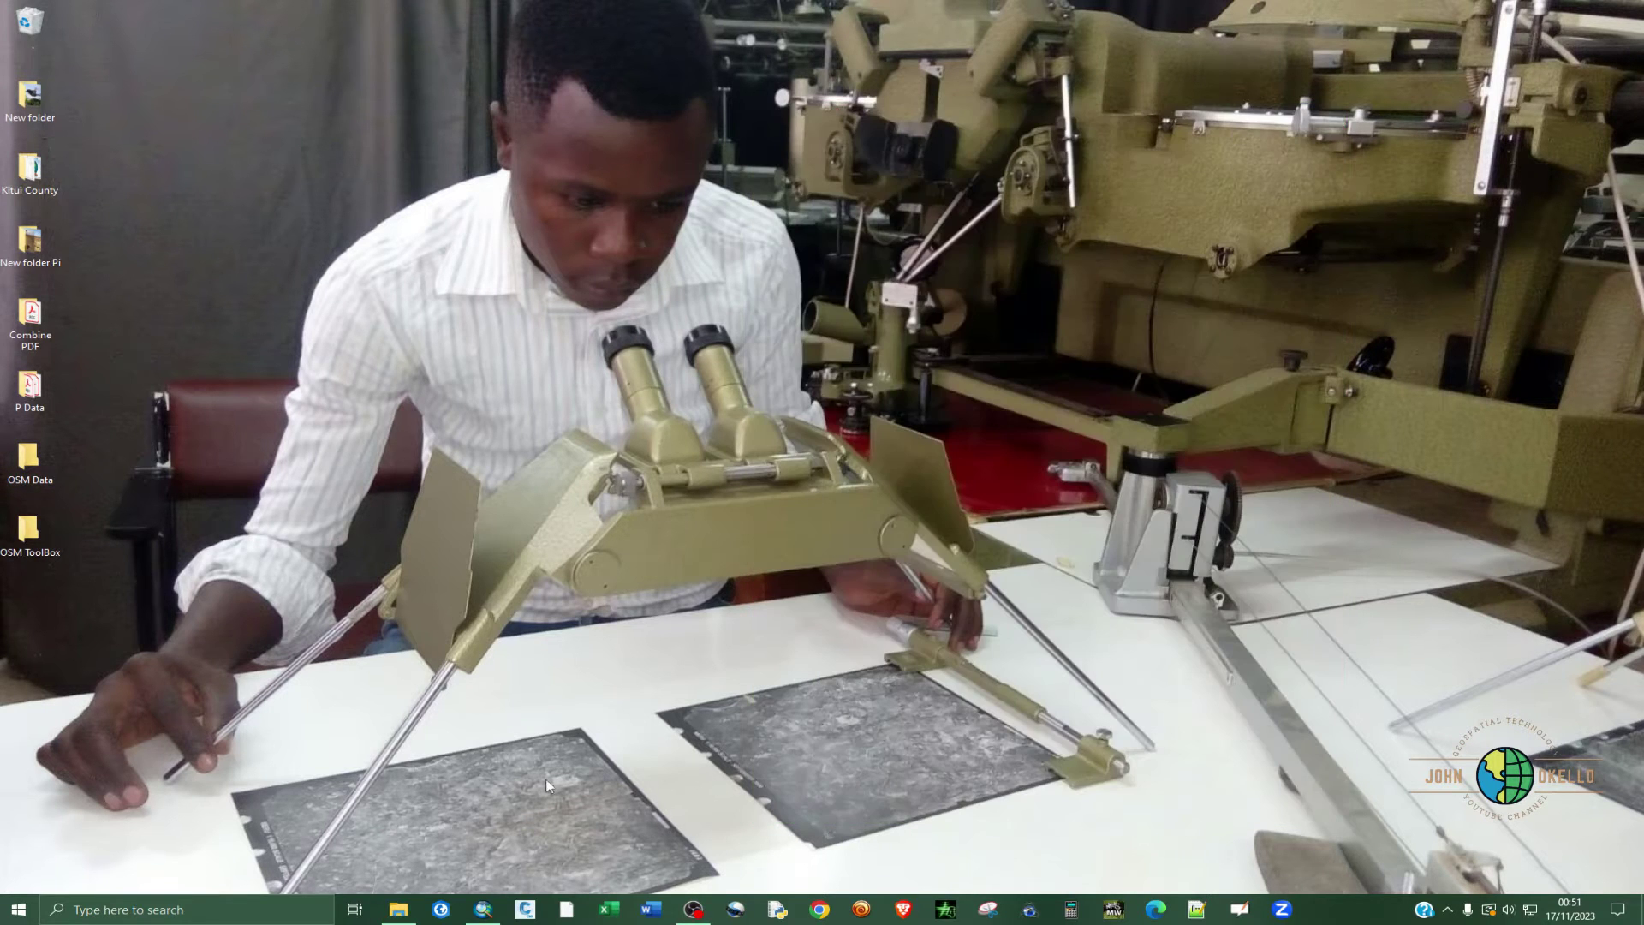
Step: Switch to ArcMap and check ArcToolbox for the OpenStreetMap Toolbox
click(484, 909)
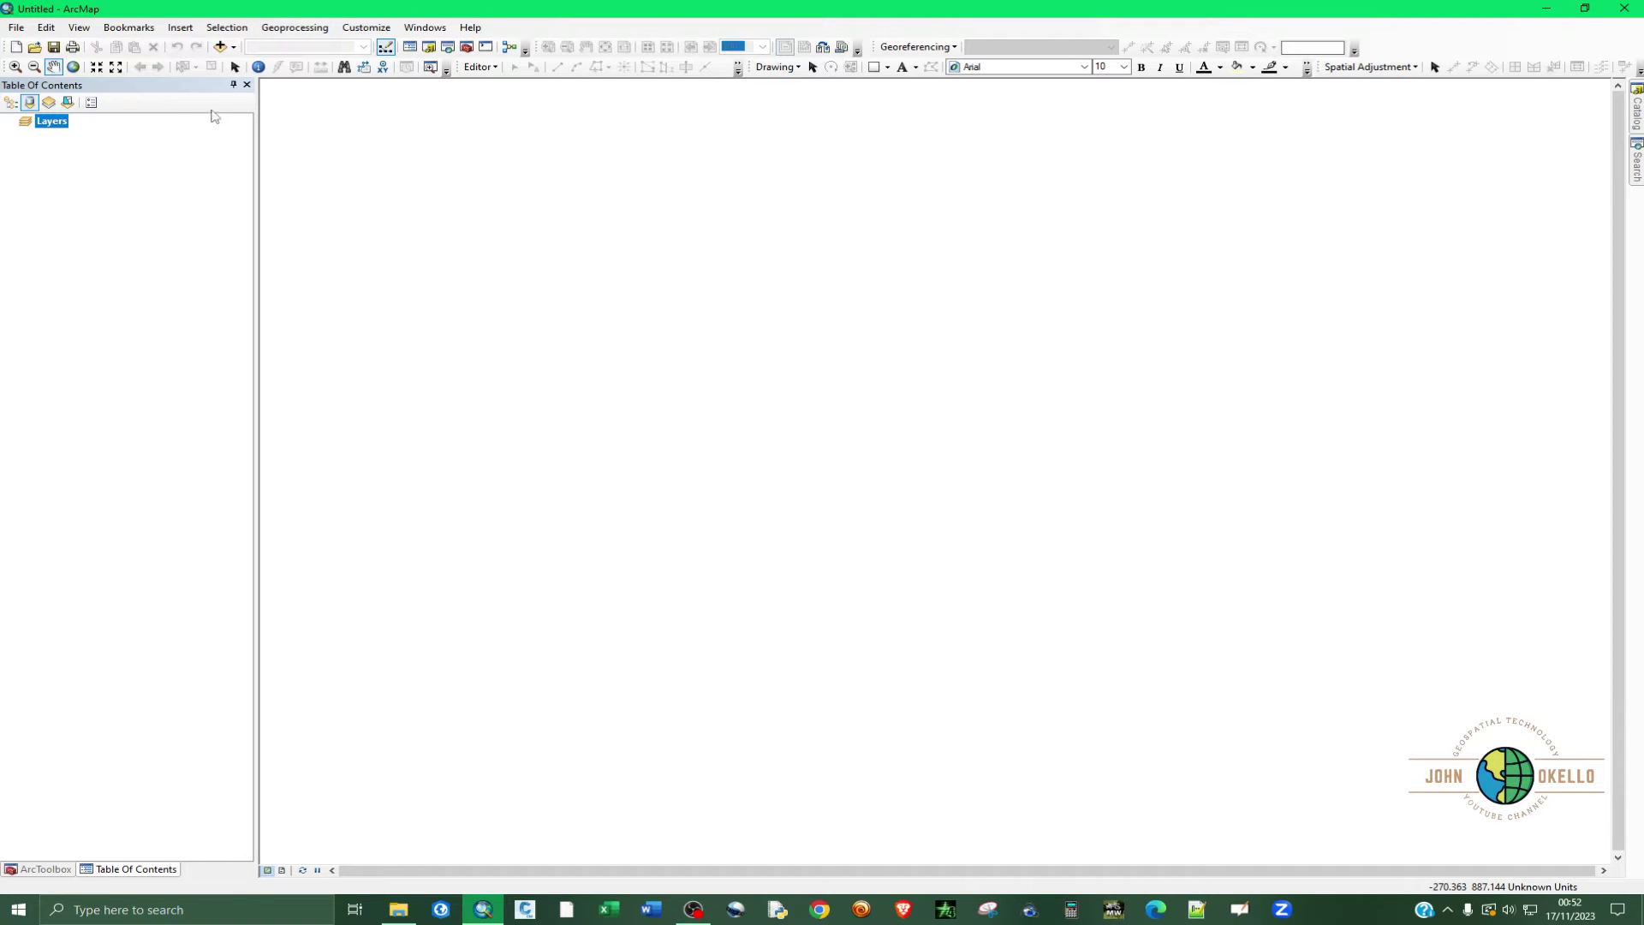
click(469, 51)
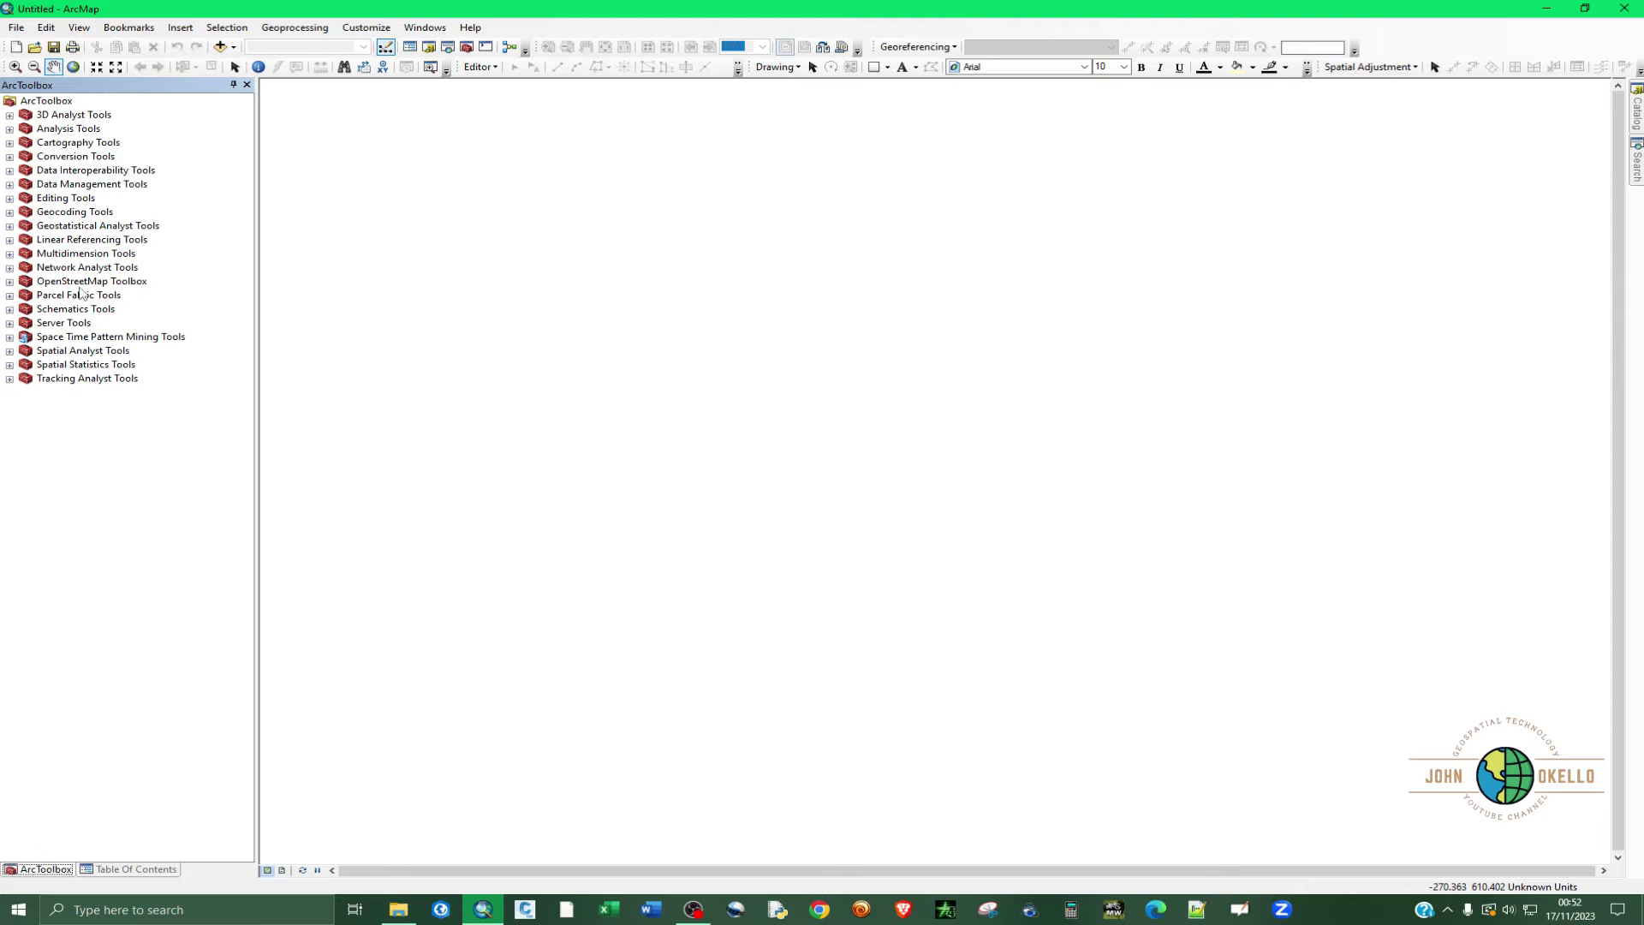
click(1548, 7)
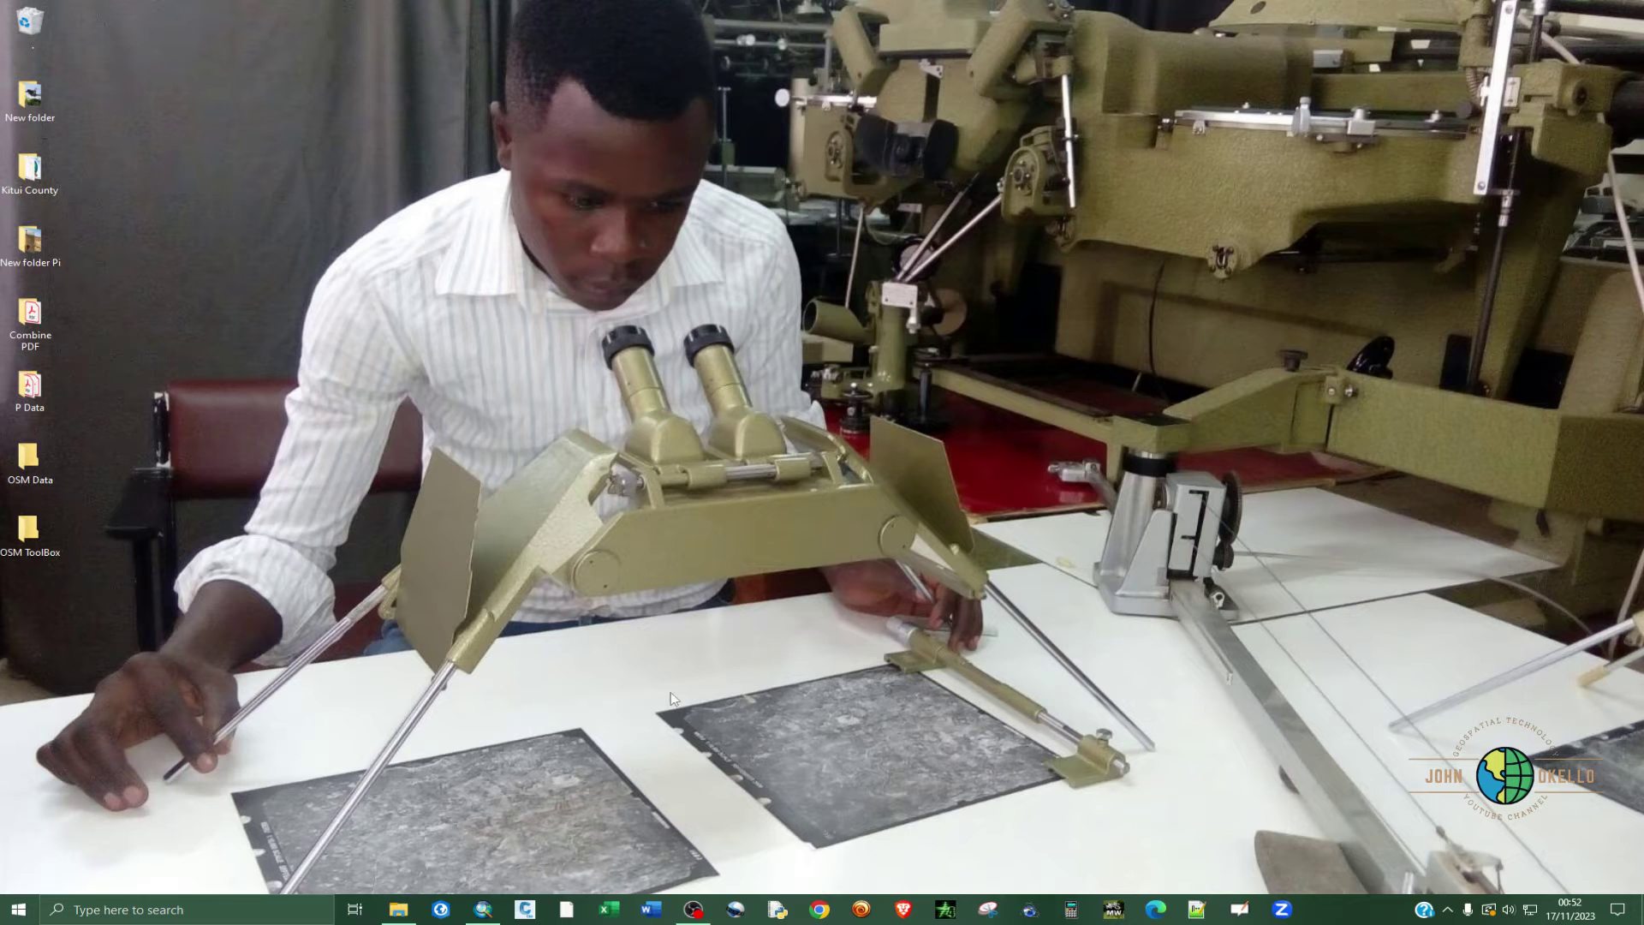
Step: Switch to Google Chrome, search for "arcgis osm editor" and open the Esri/arcgis-osm-editor repository on GitHub
click(822, 910)
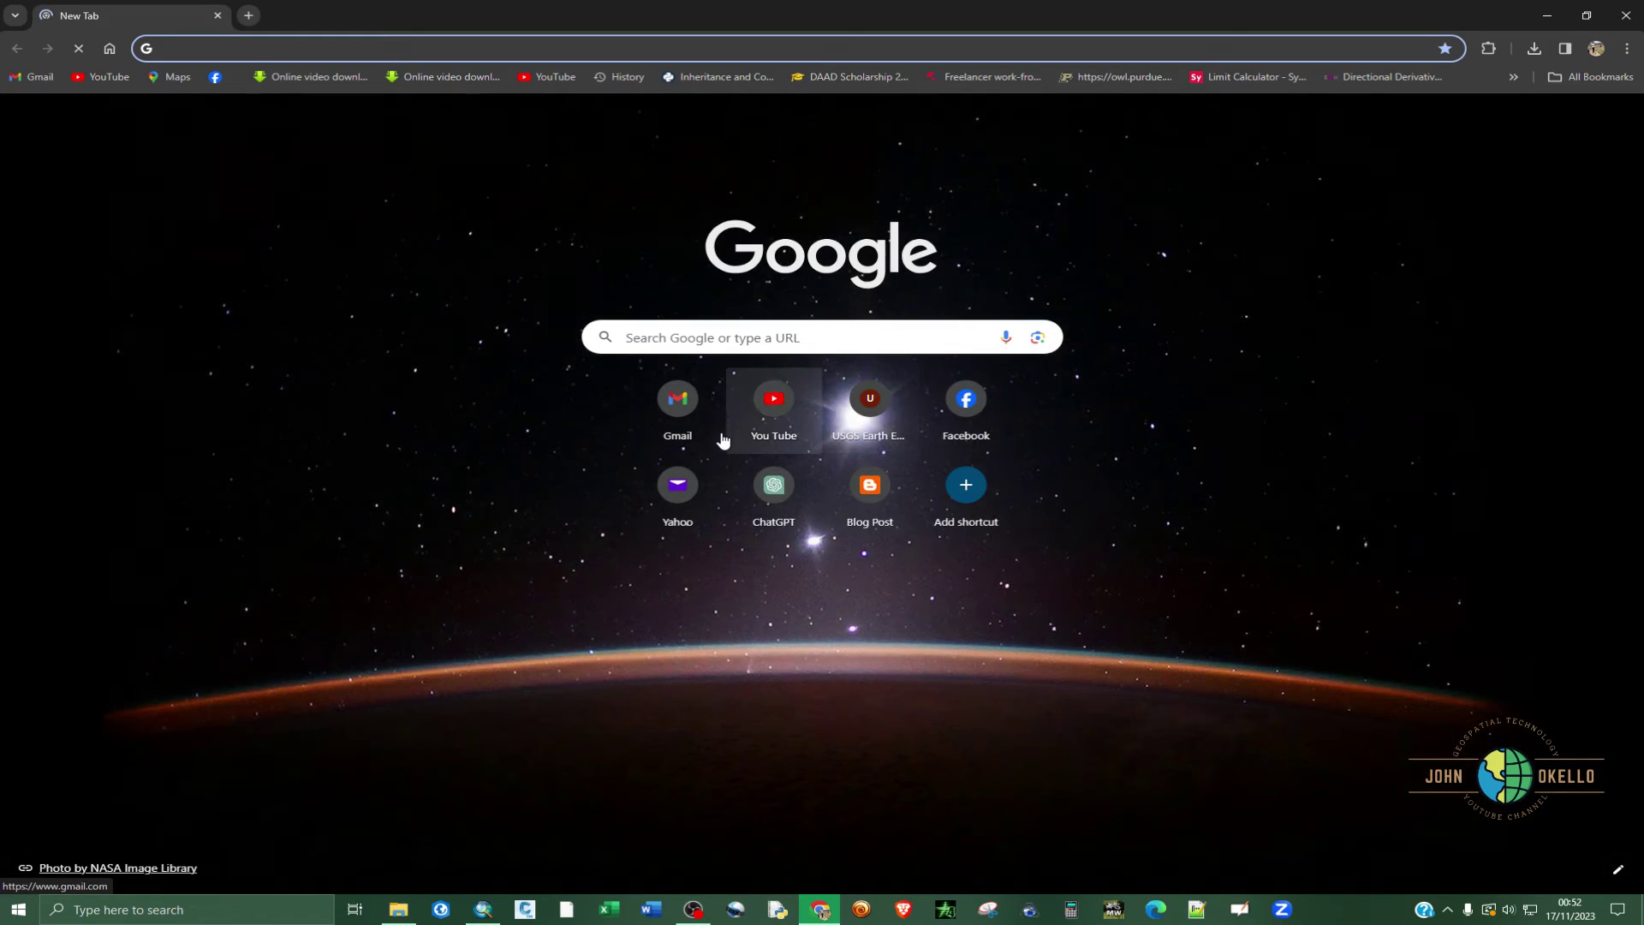
click(727, 338)
click(728, 337)
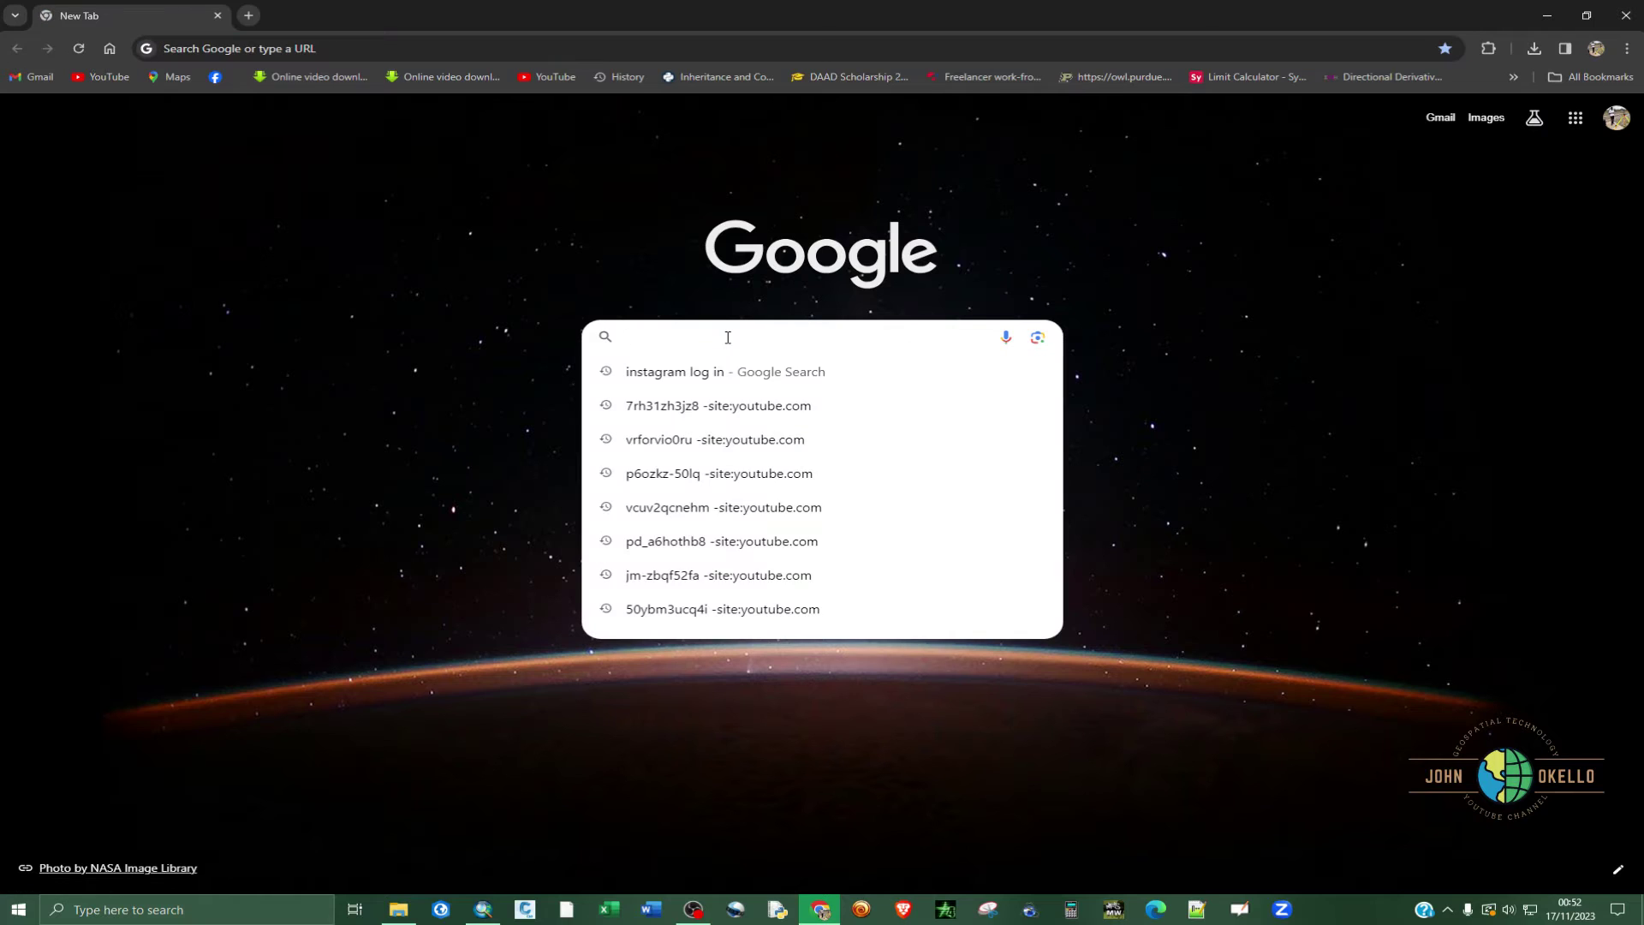
text(ar)
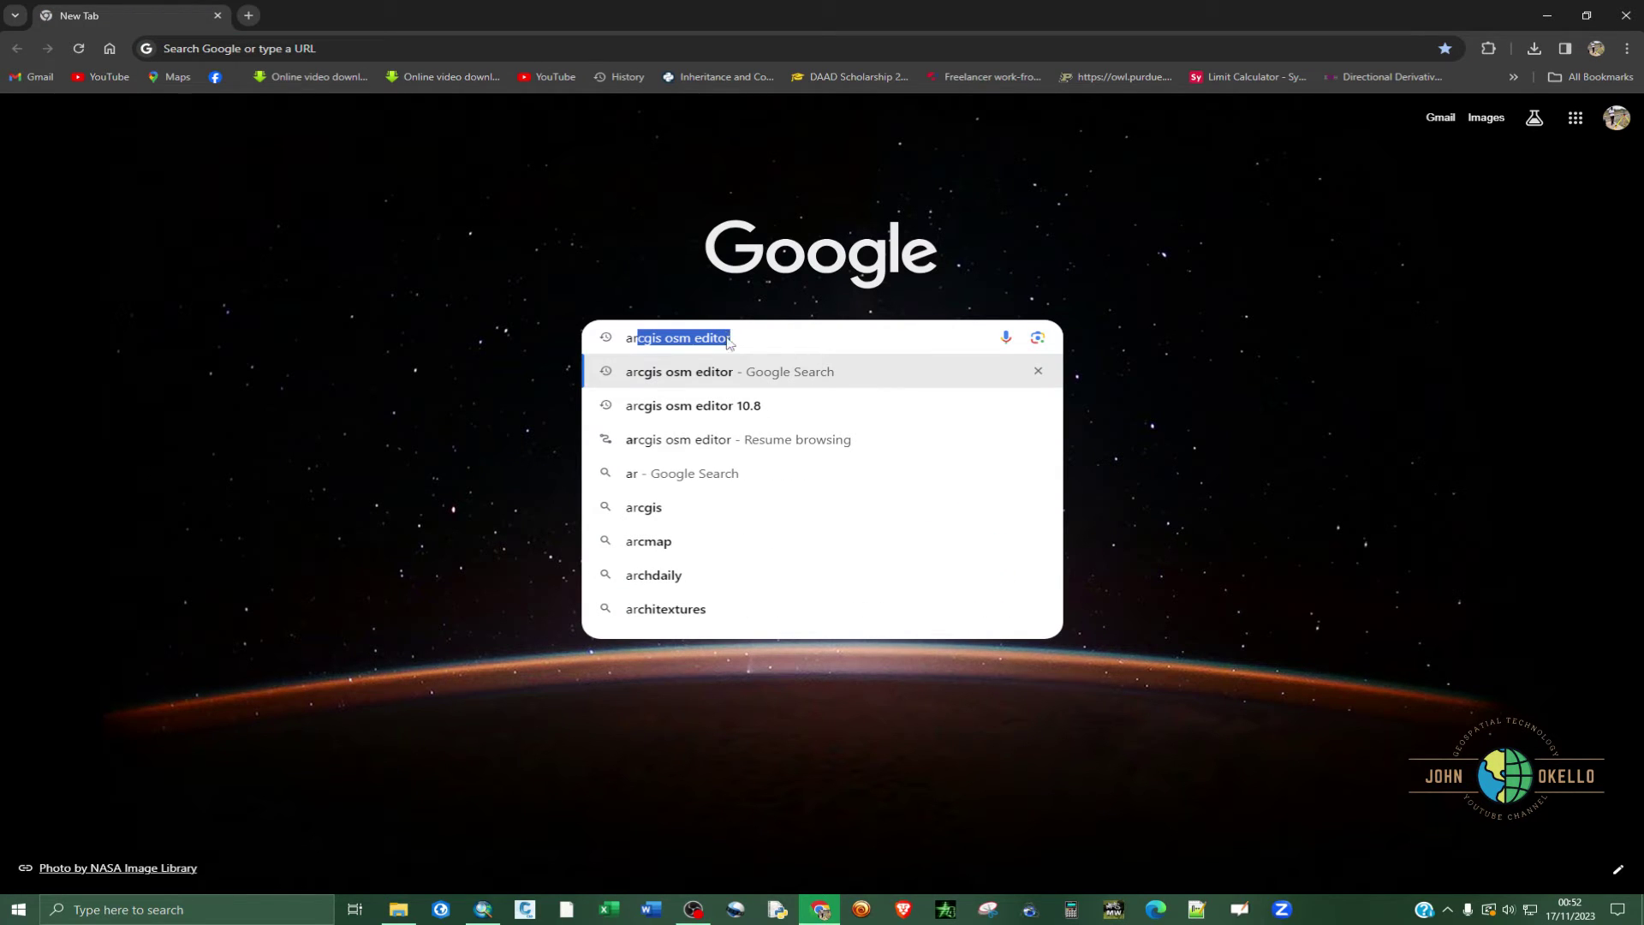
text(cgis osm )
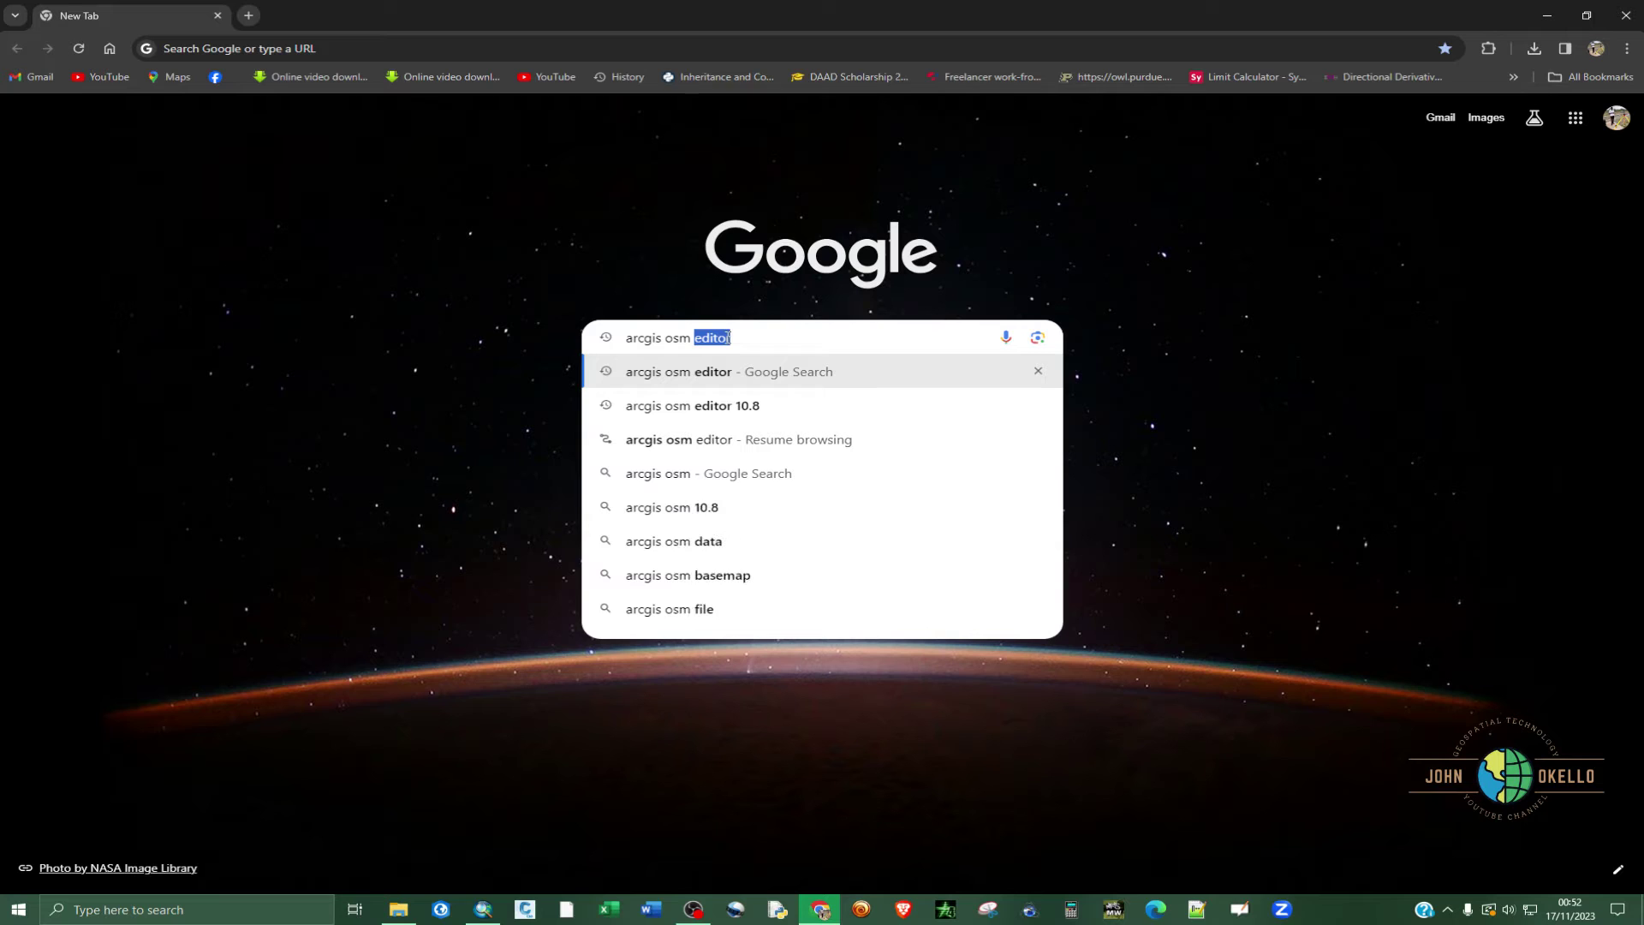
text(editore)
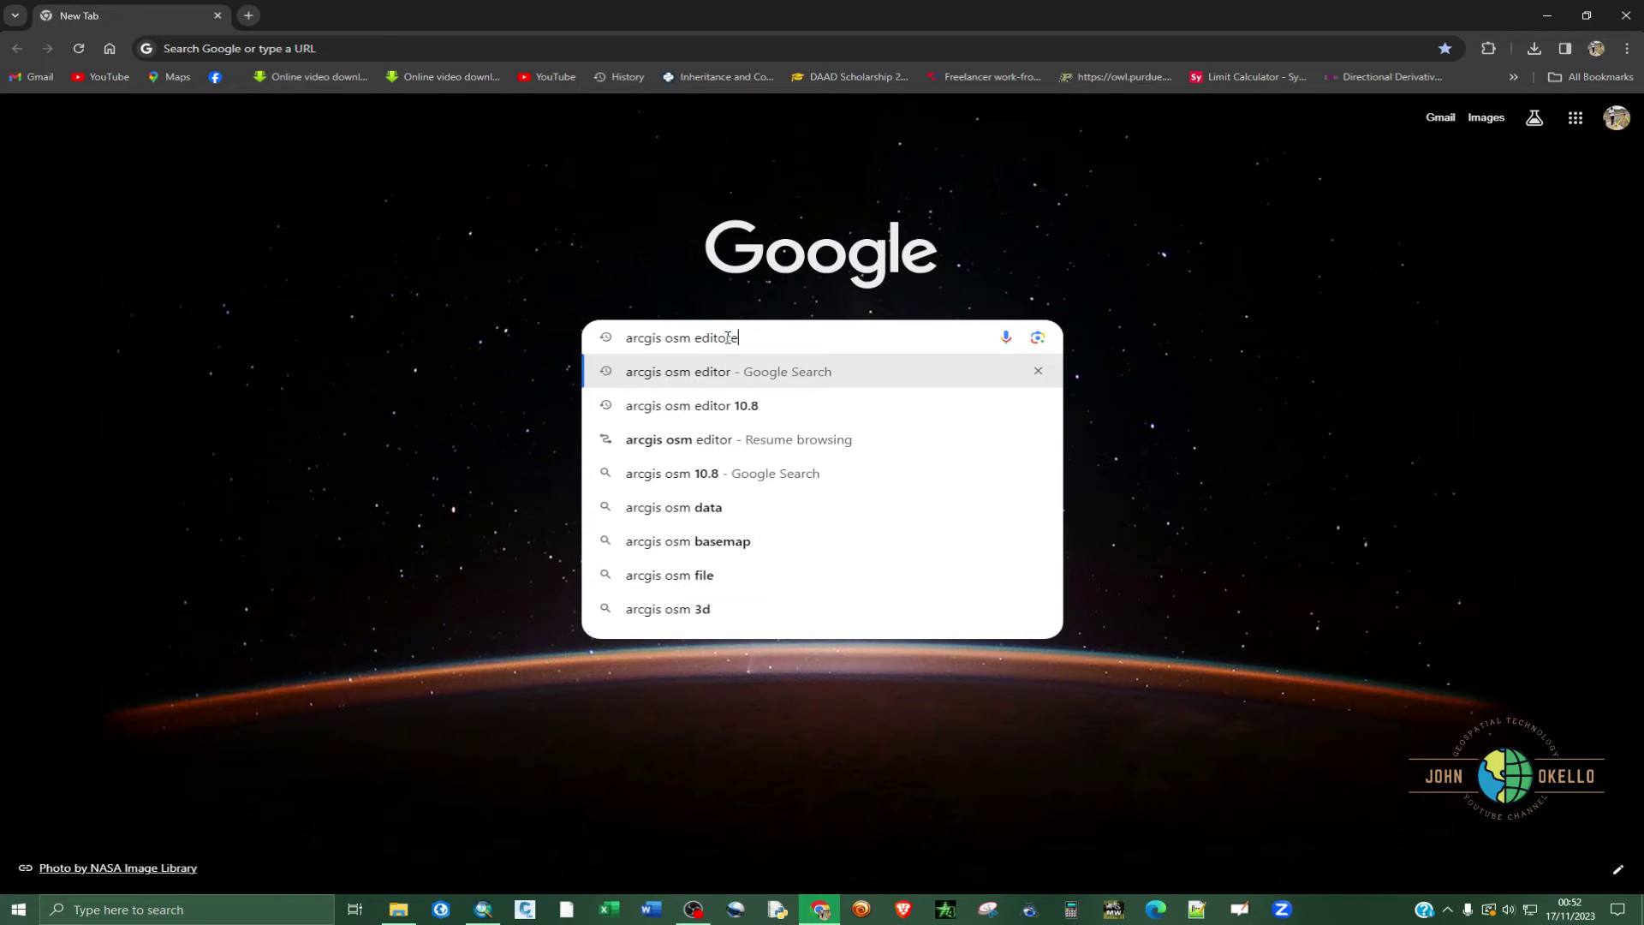
key(BackSpace)
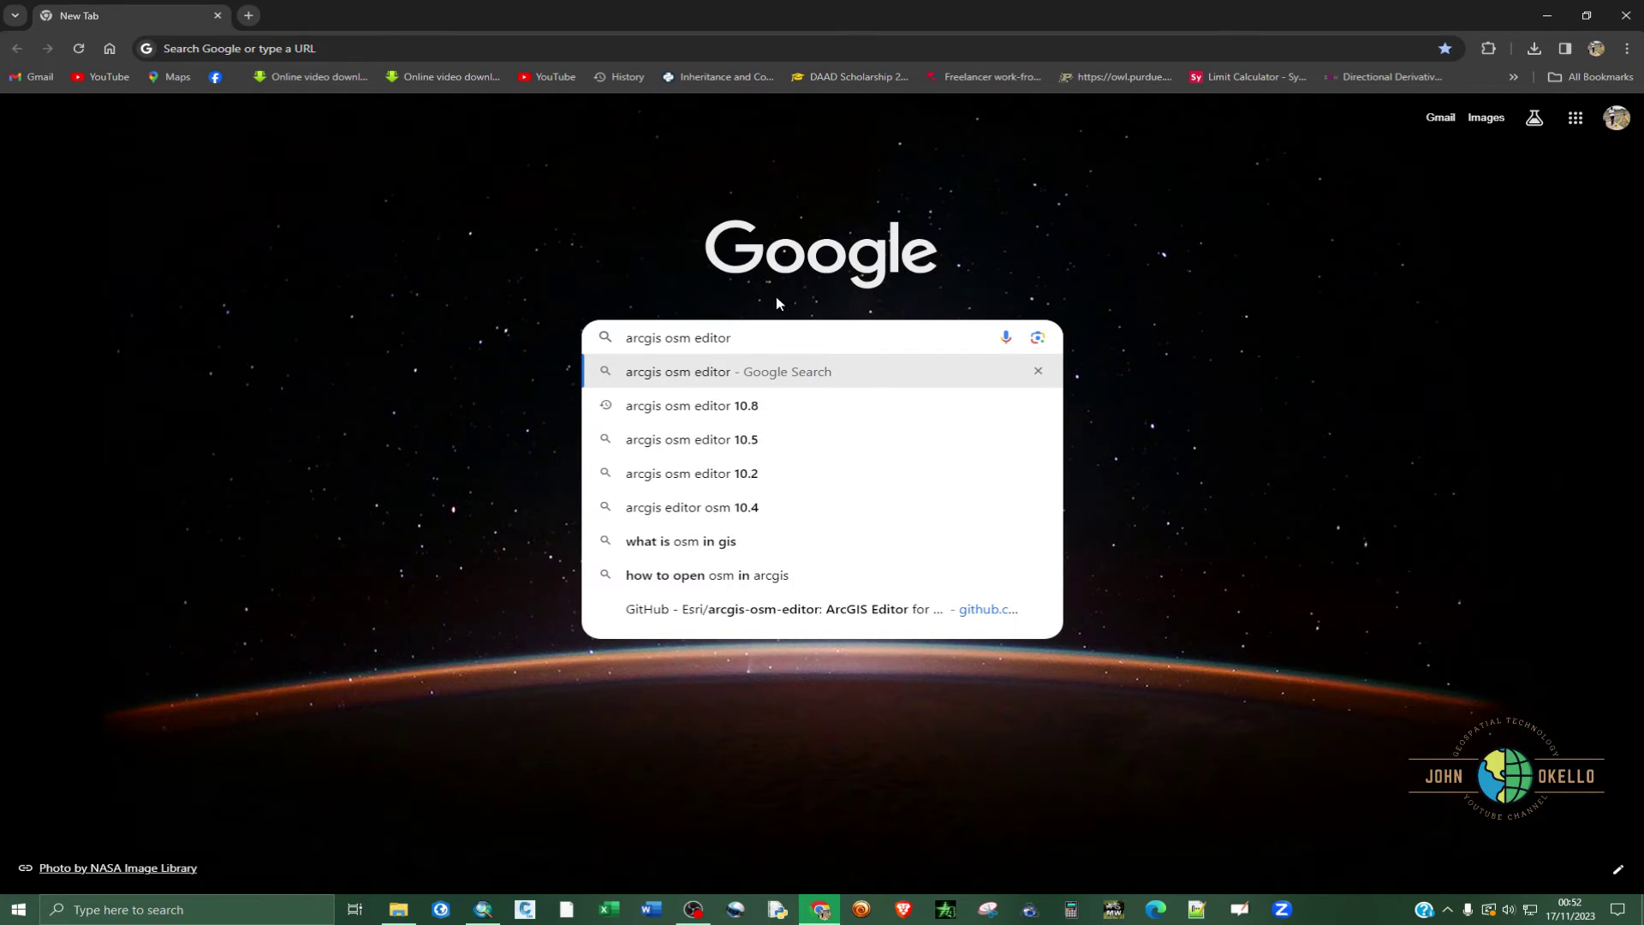
key(Return)
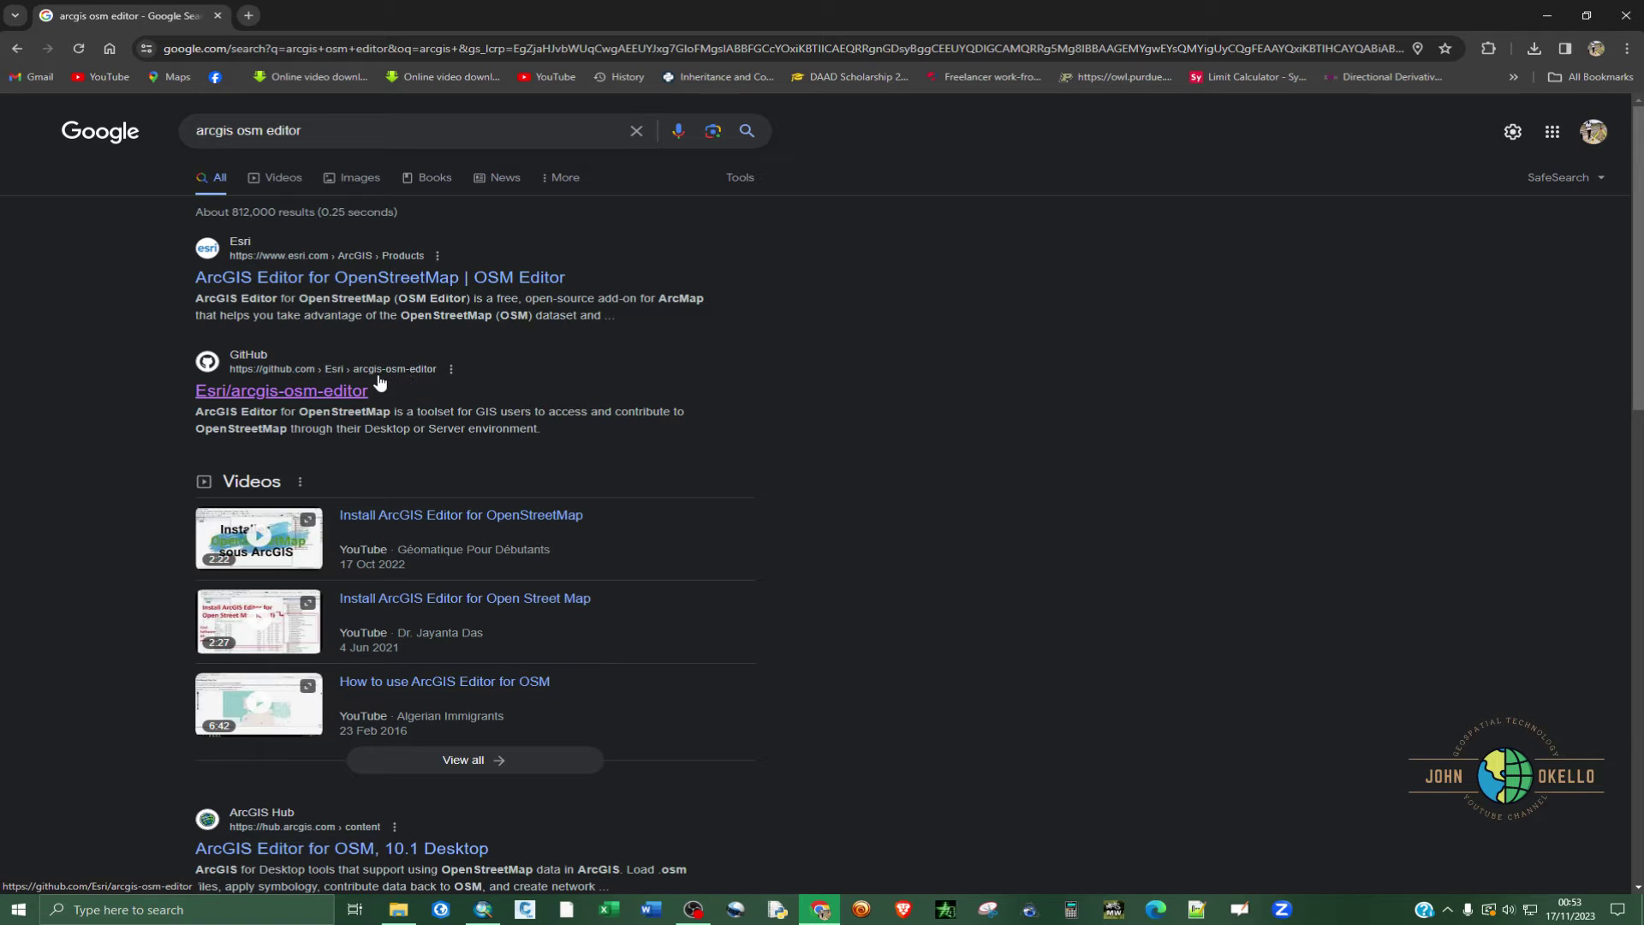
click(273, 399)
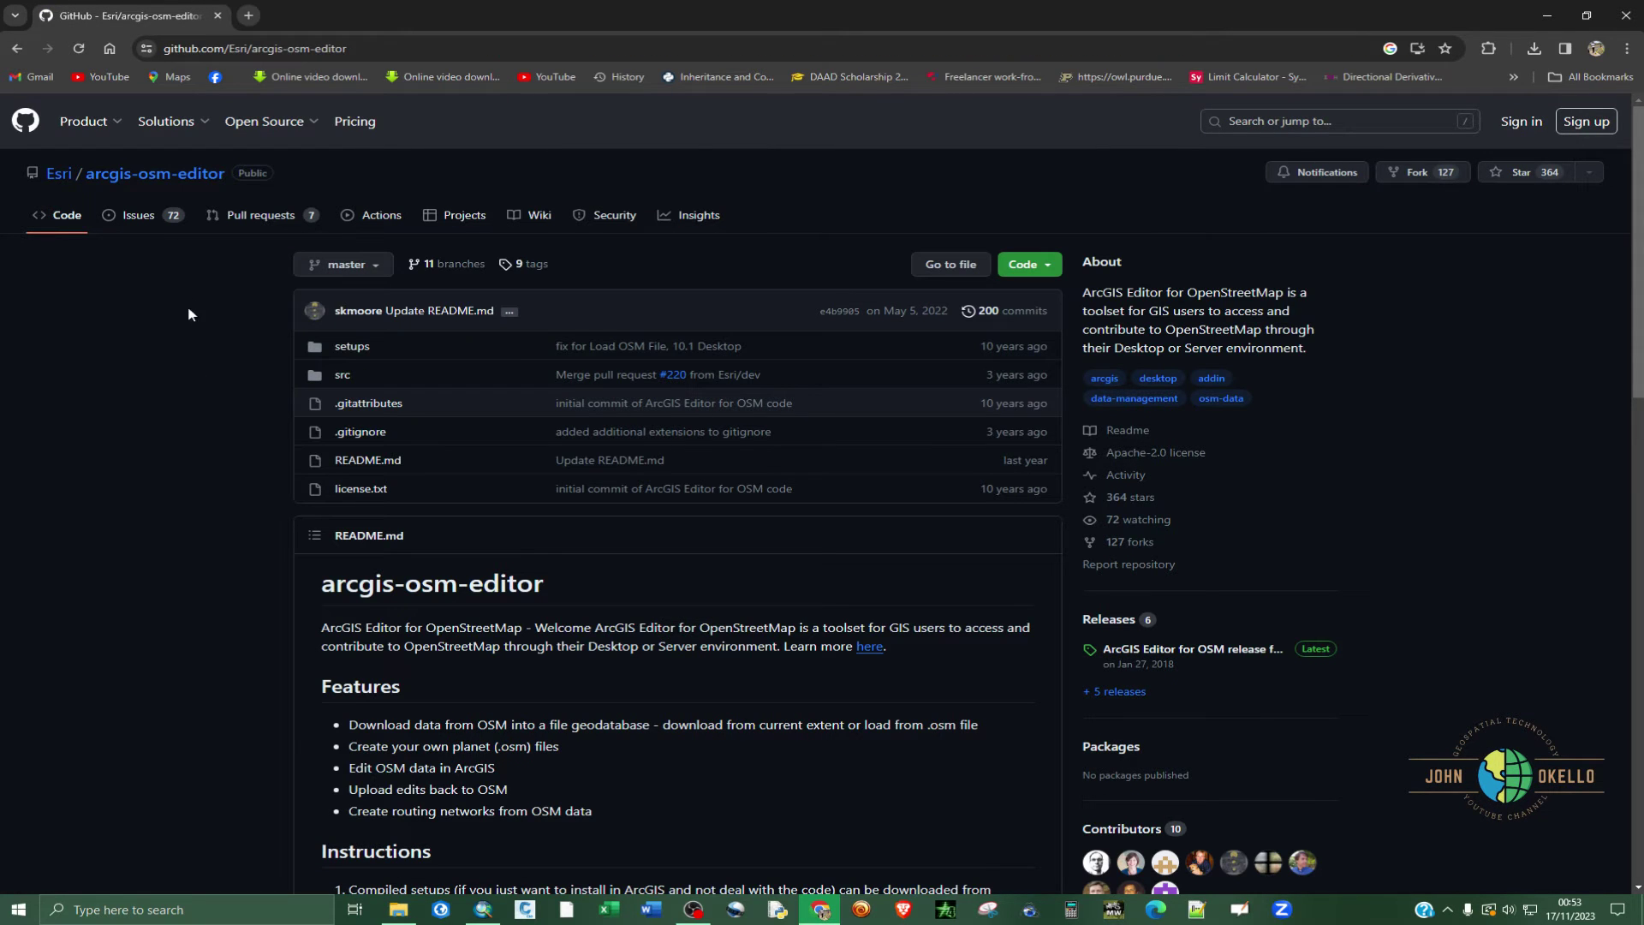
Step: Examine the repository's README for the available installer versions, usage instructions and requirements
scroll(599, 428, down, 1)
scroll(603, 440, down, 2)
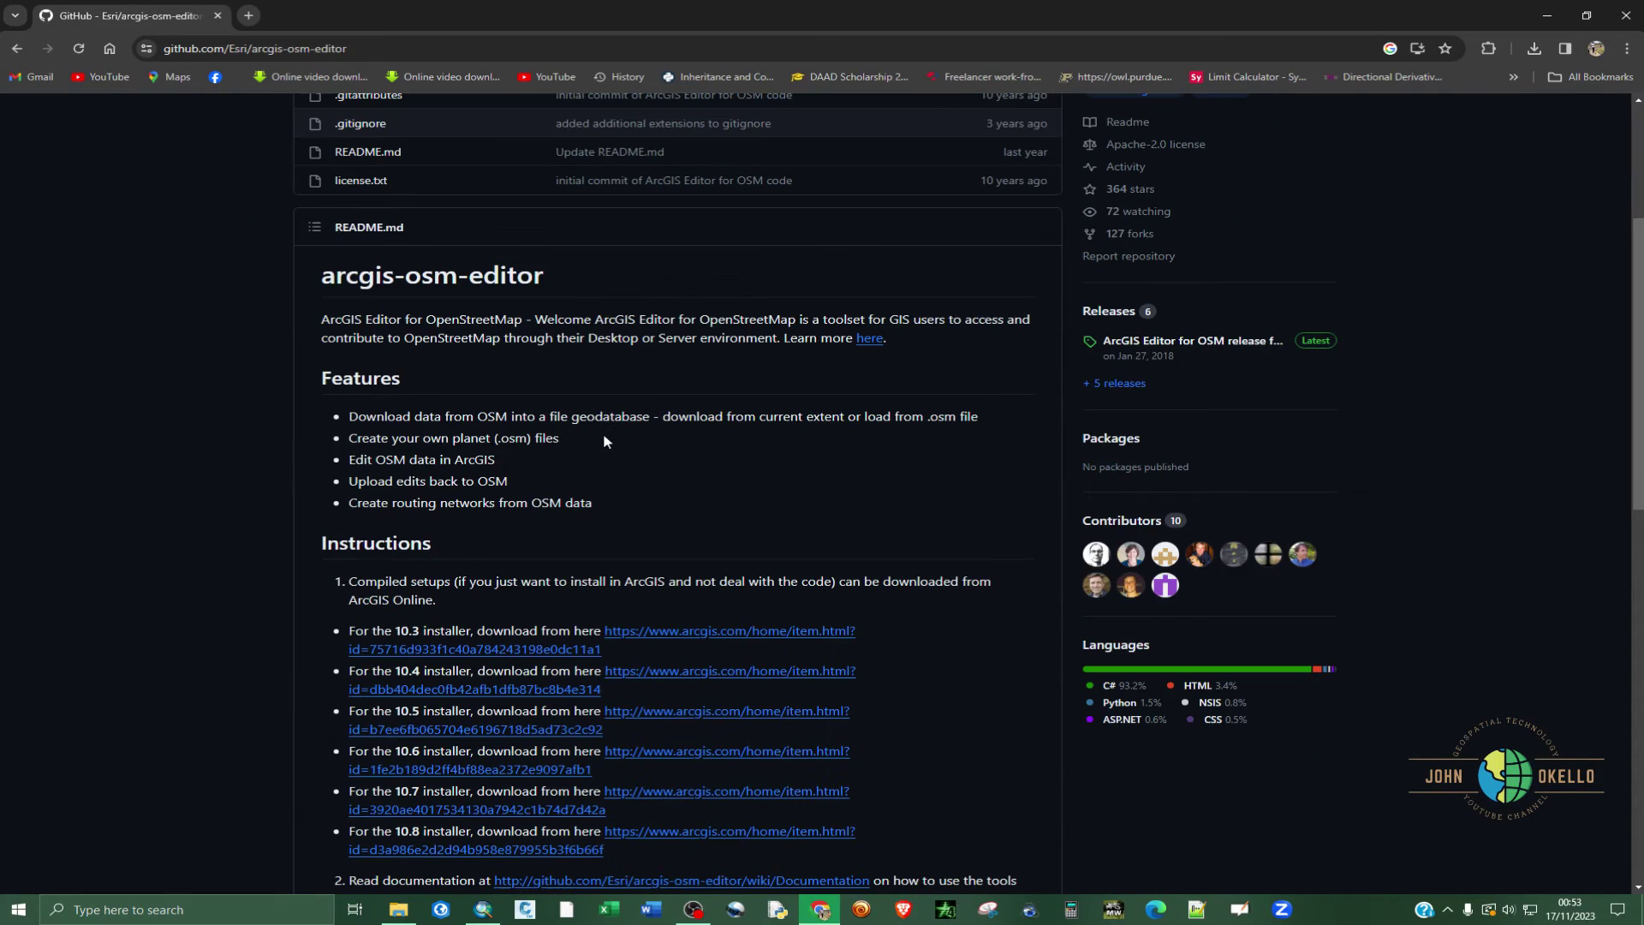
scroll(603, 440, down, 2)
scroll(385, 468, down, 3)
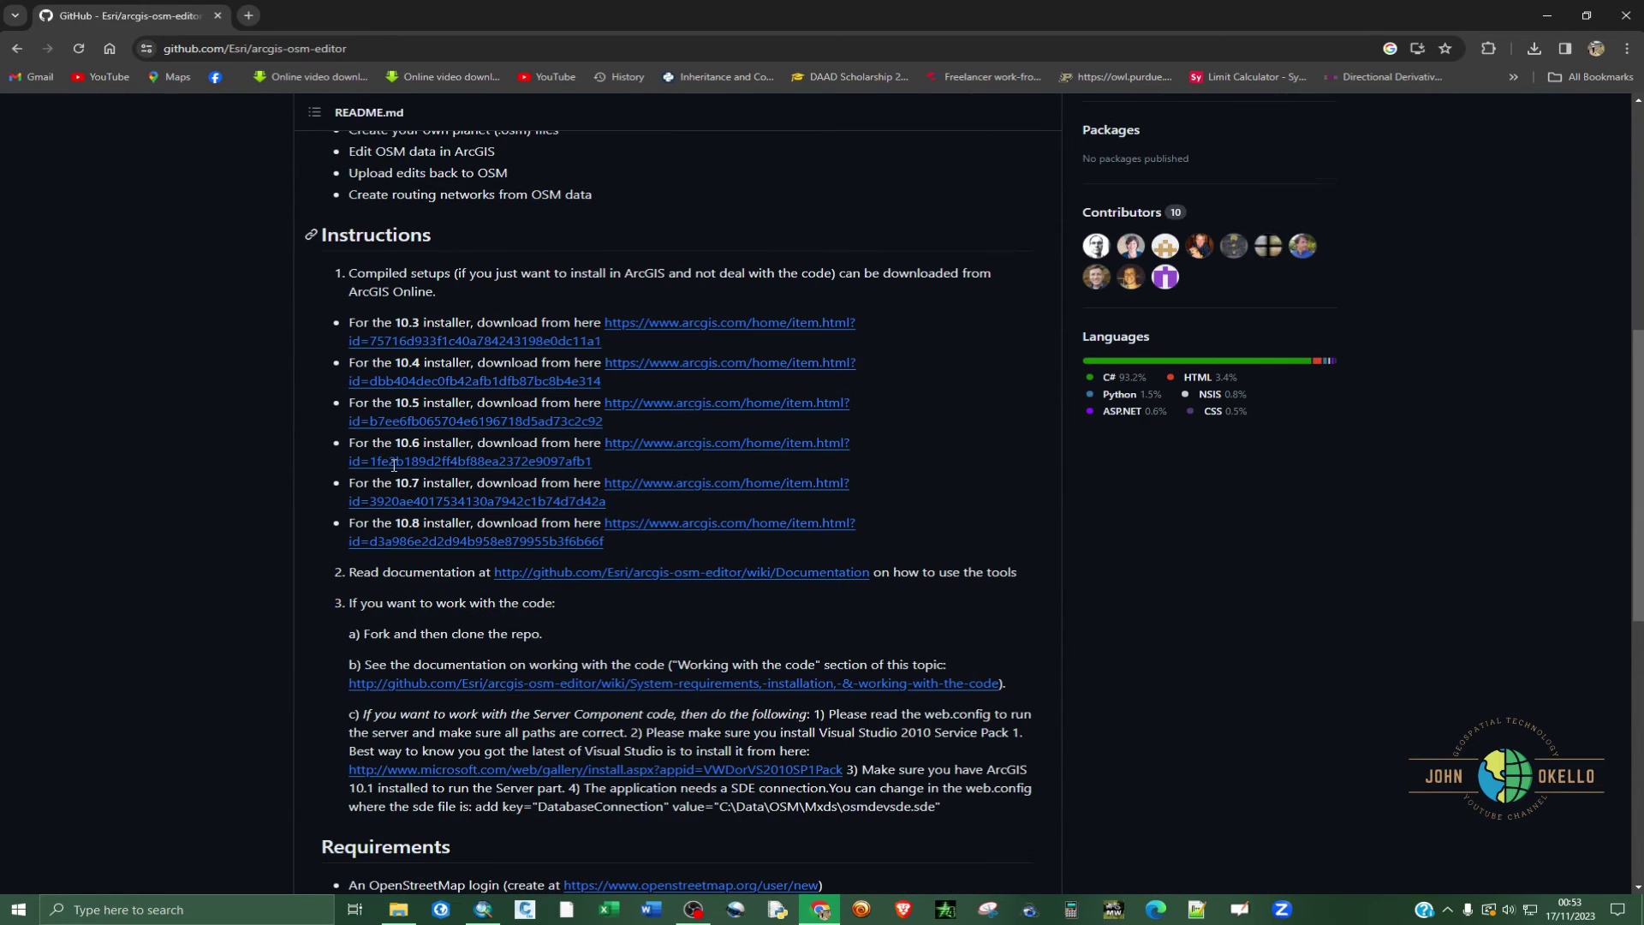
scroll(401, 465, down, 7)
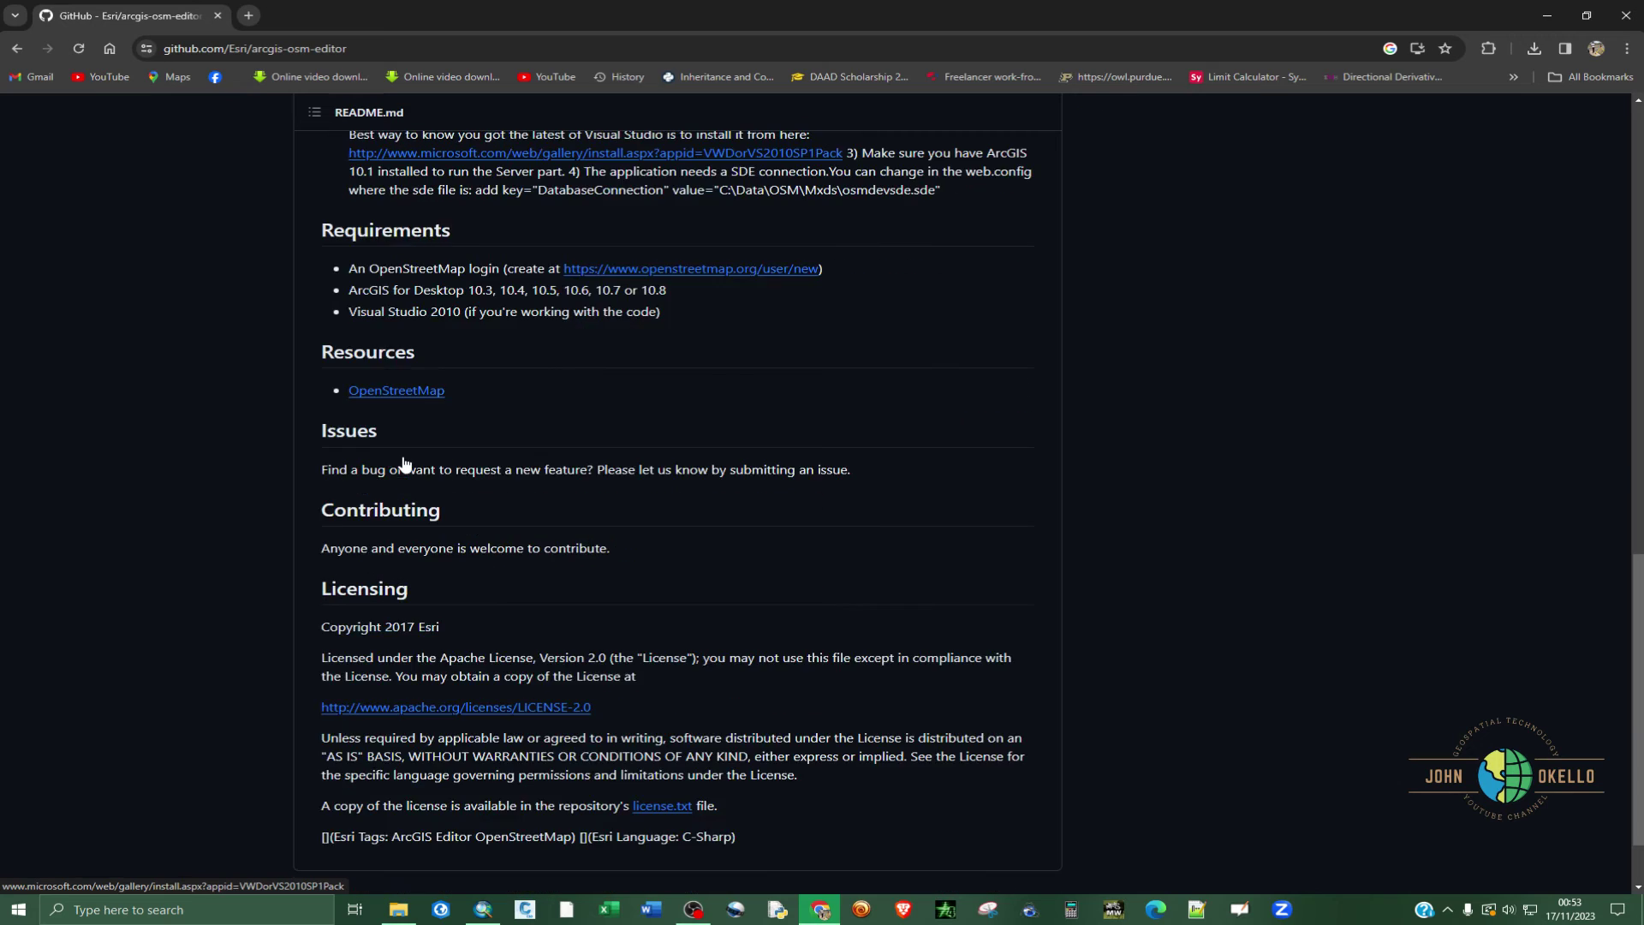
scroll(405, 463, up, 4)
scroll(405, 463, up, 2)
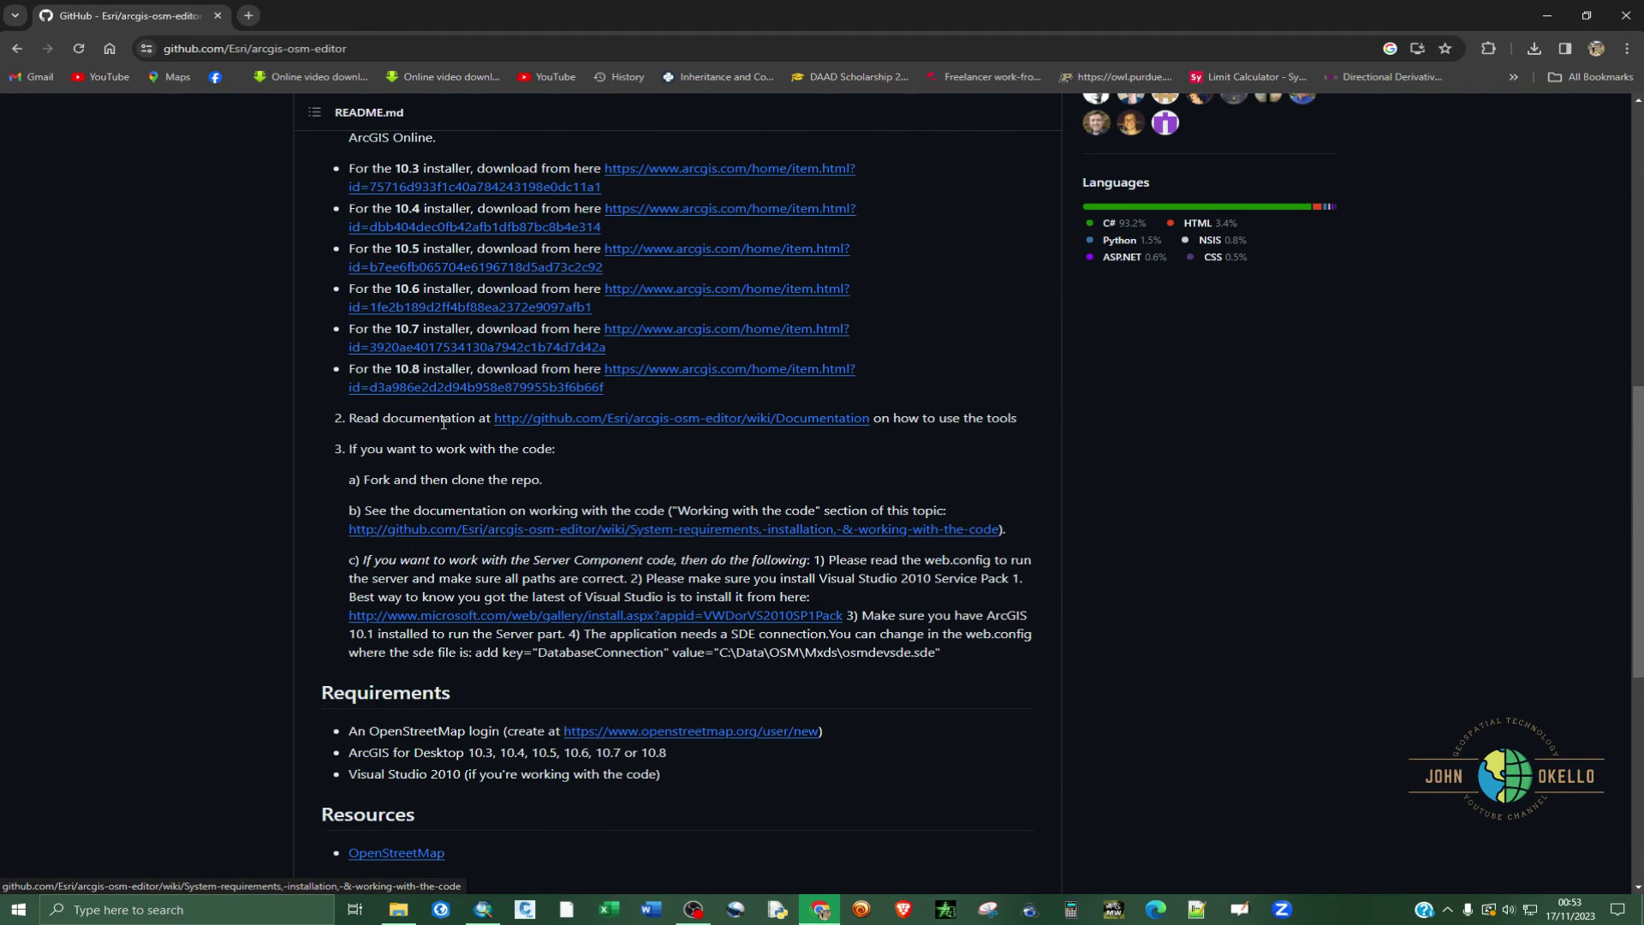
scroll(443, 423, up, 2)
scroll(425, 475, up, 1)
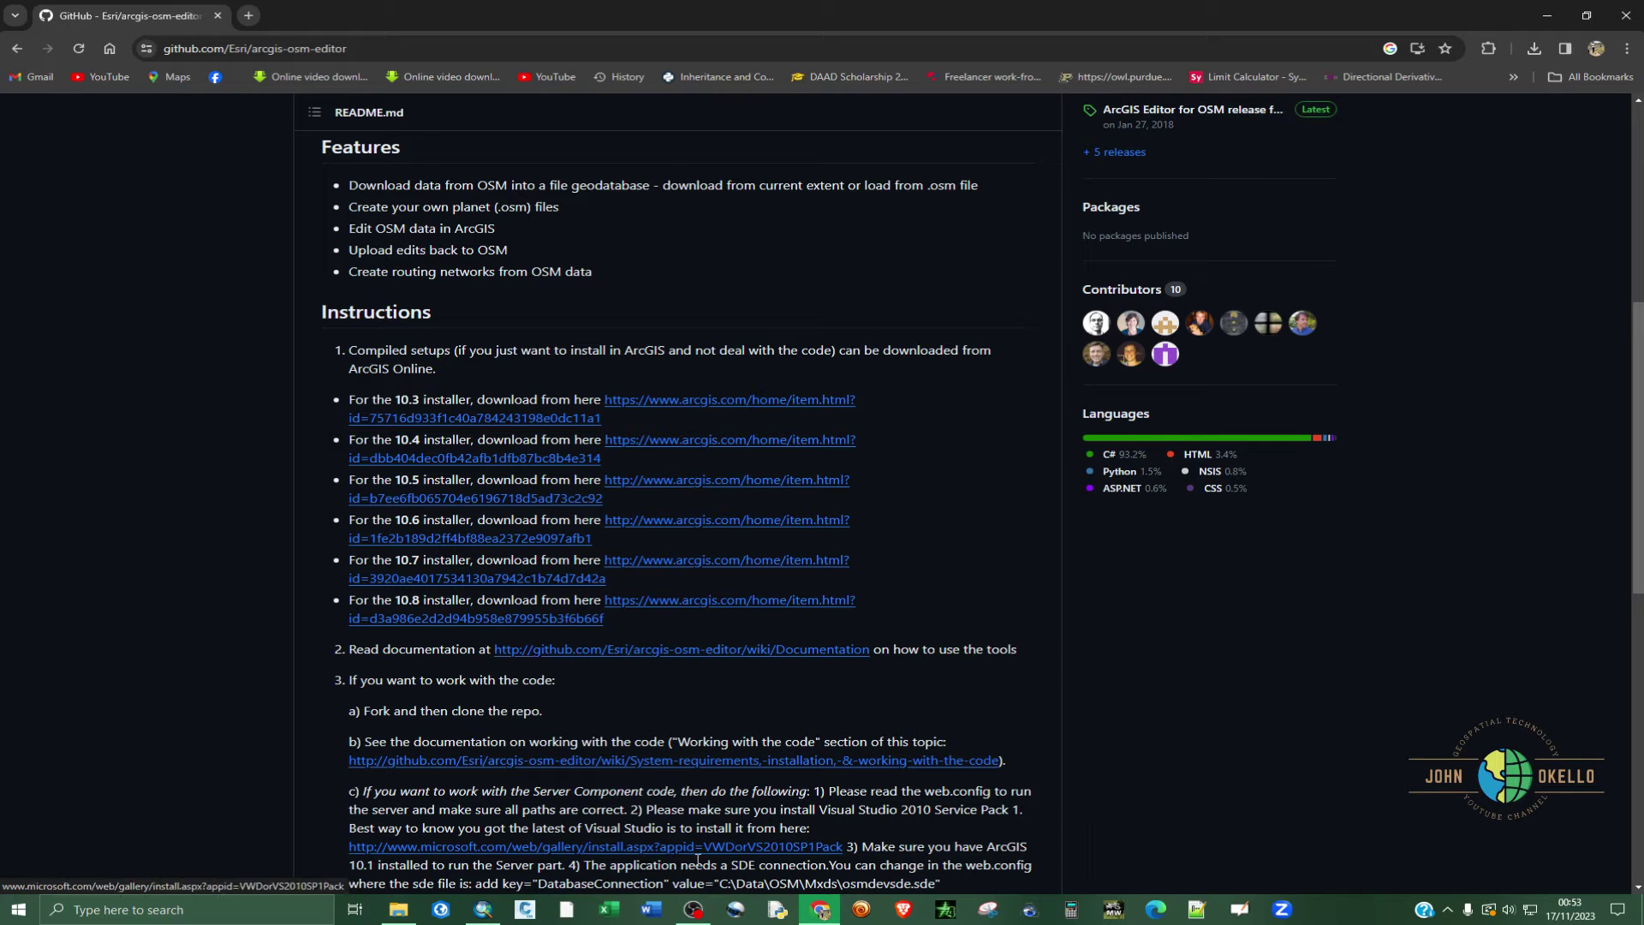
Step: Switch briefly to ArcMap, return to Google Chrome and open the download page of the 10.8 installer
click(483, 910)
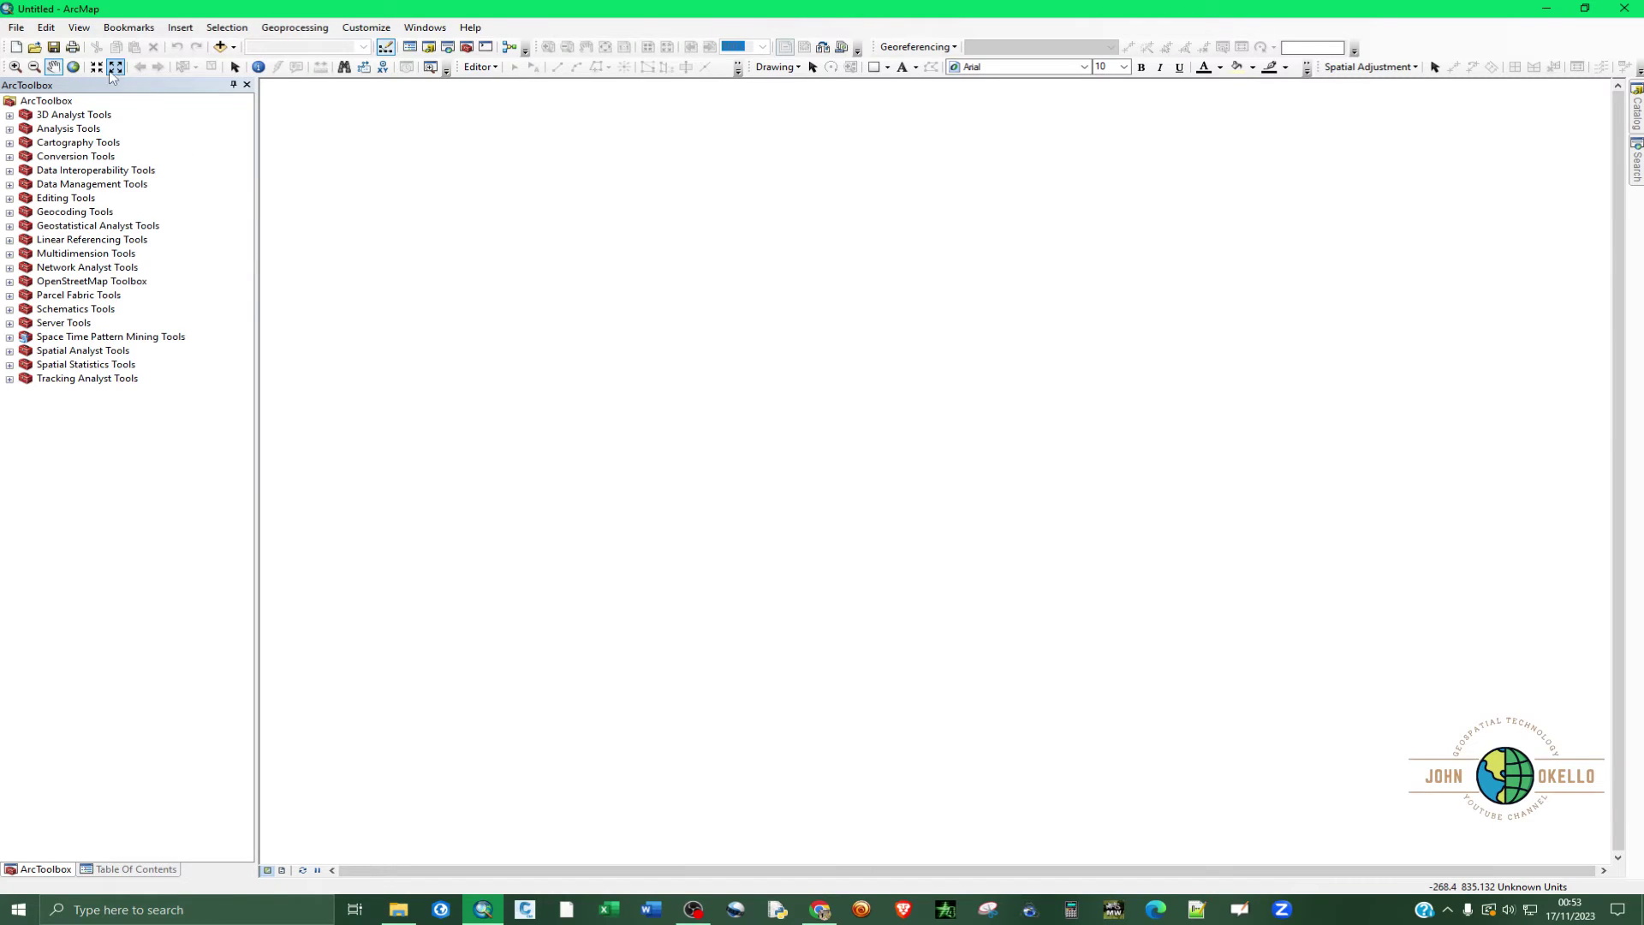
click(1546, 8)
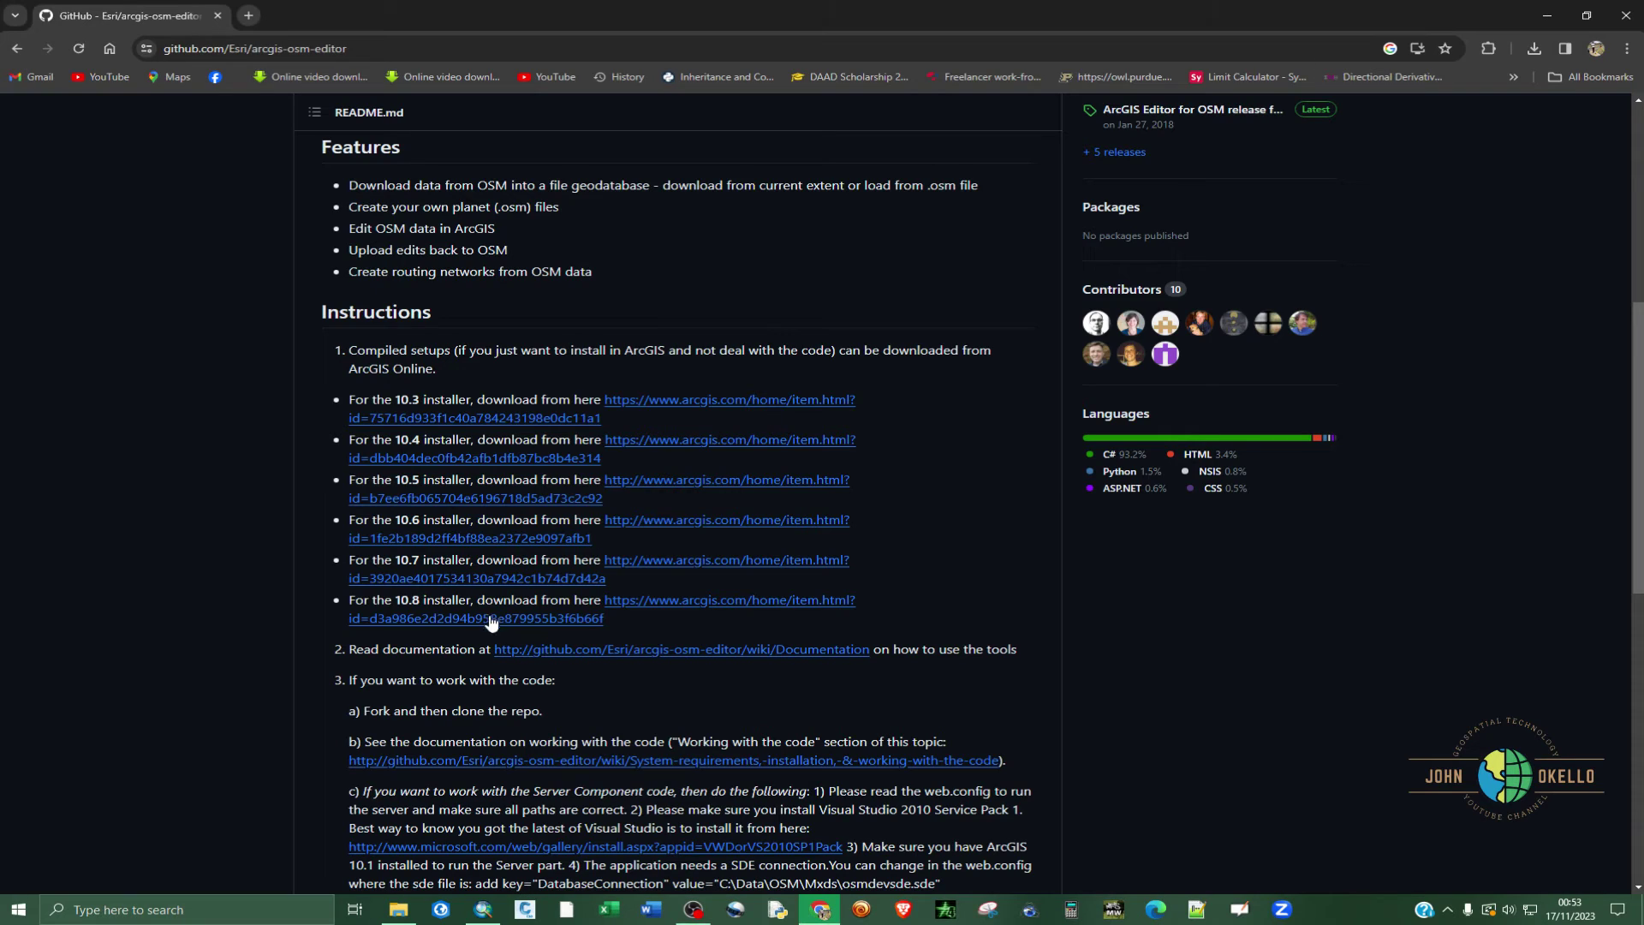
click(647, 610)
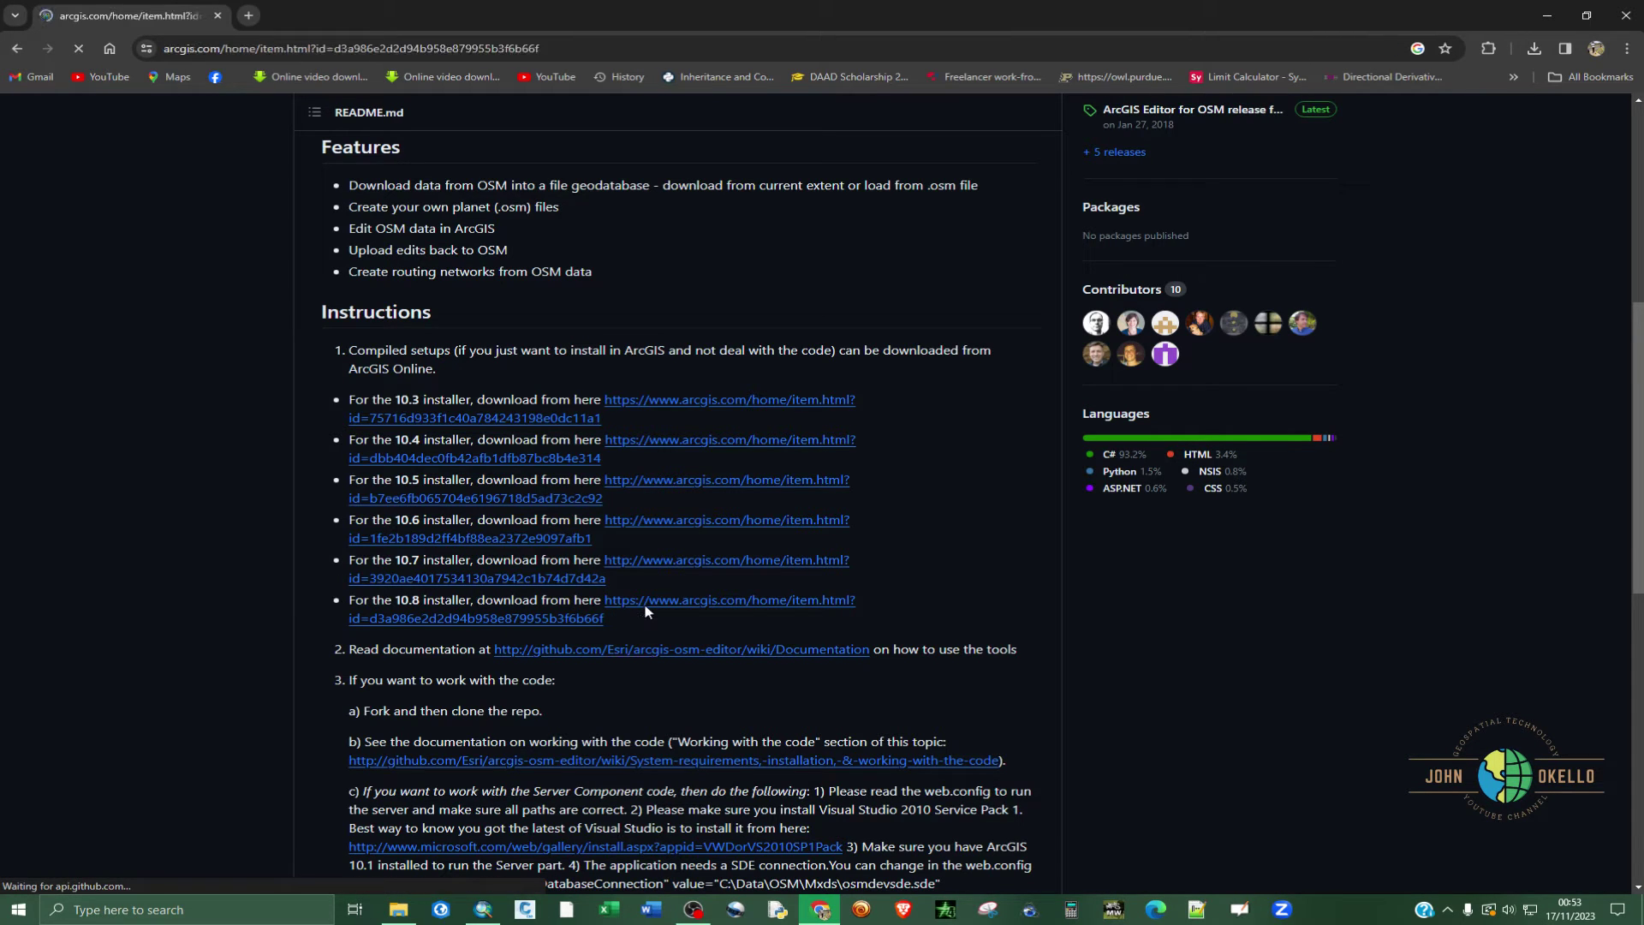
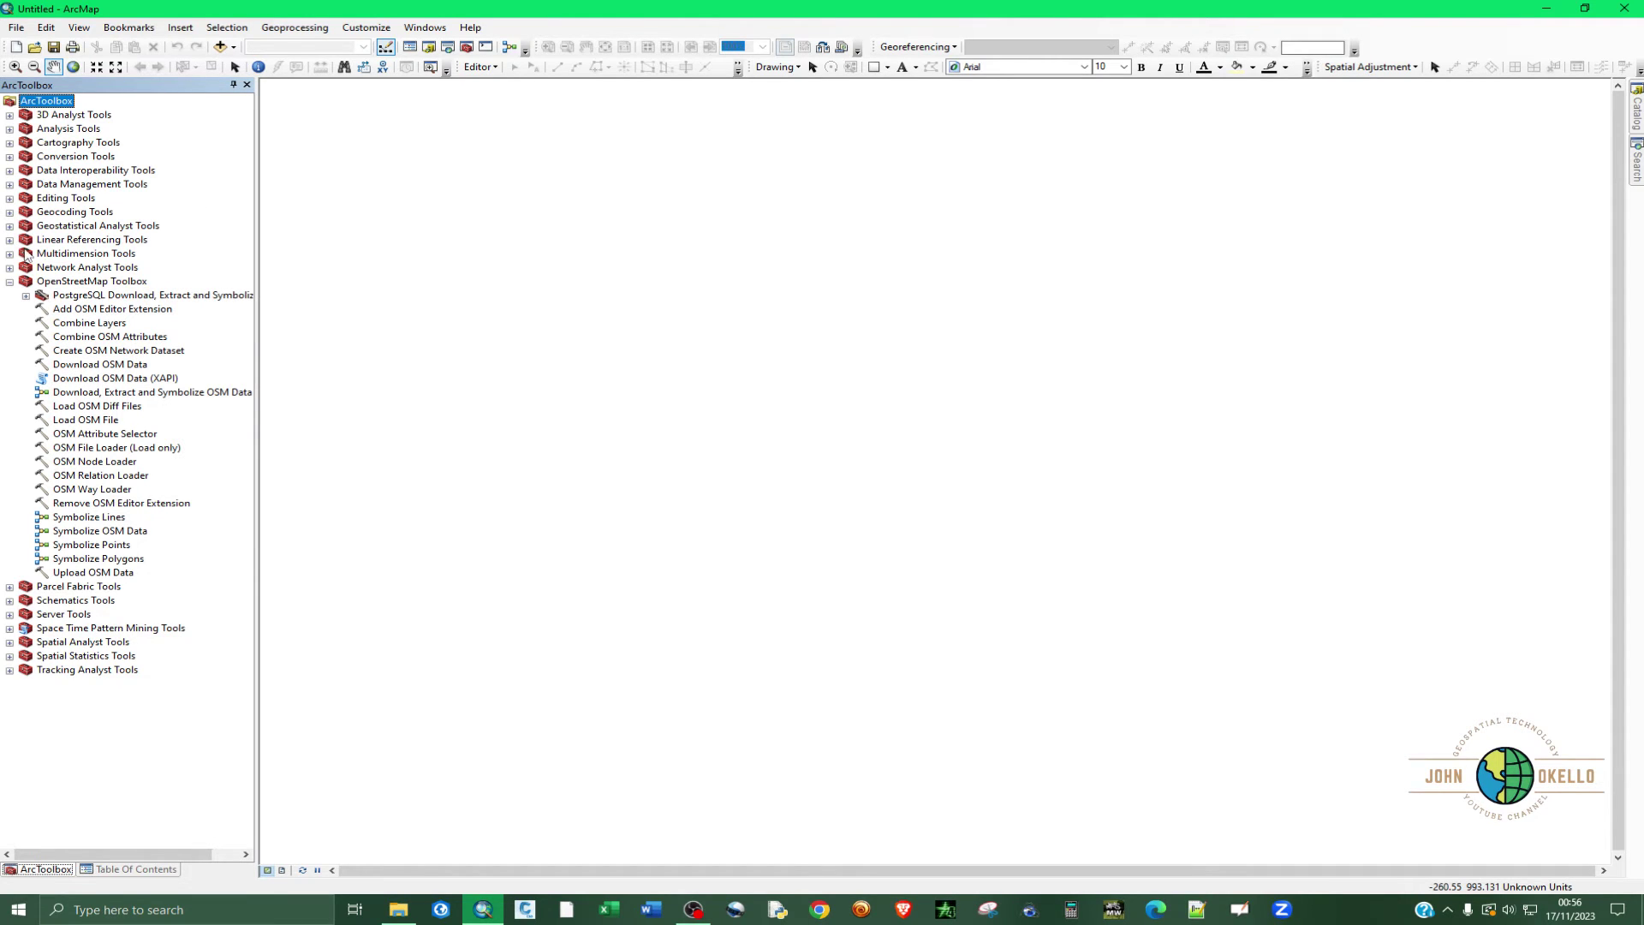
Step: Collapse the OpenStreetMap Toolbox, expand the C: drive Desktop connection in the Catalog and select its OSM Data folder
click(10, 281)
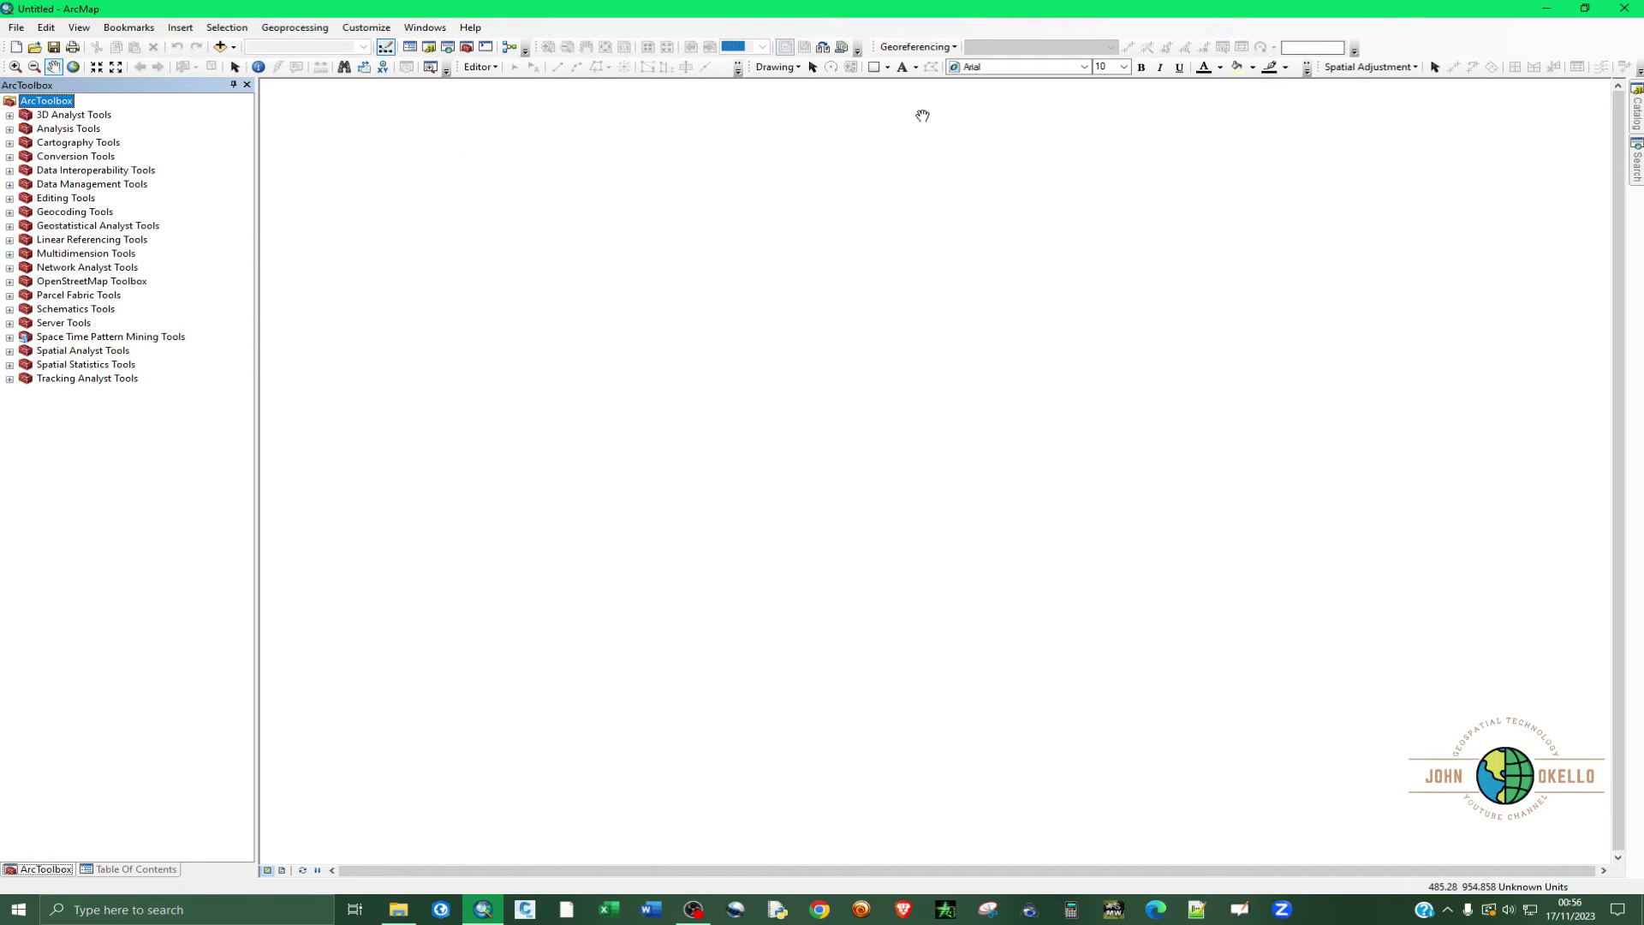
click(1636, 116)
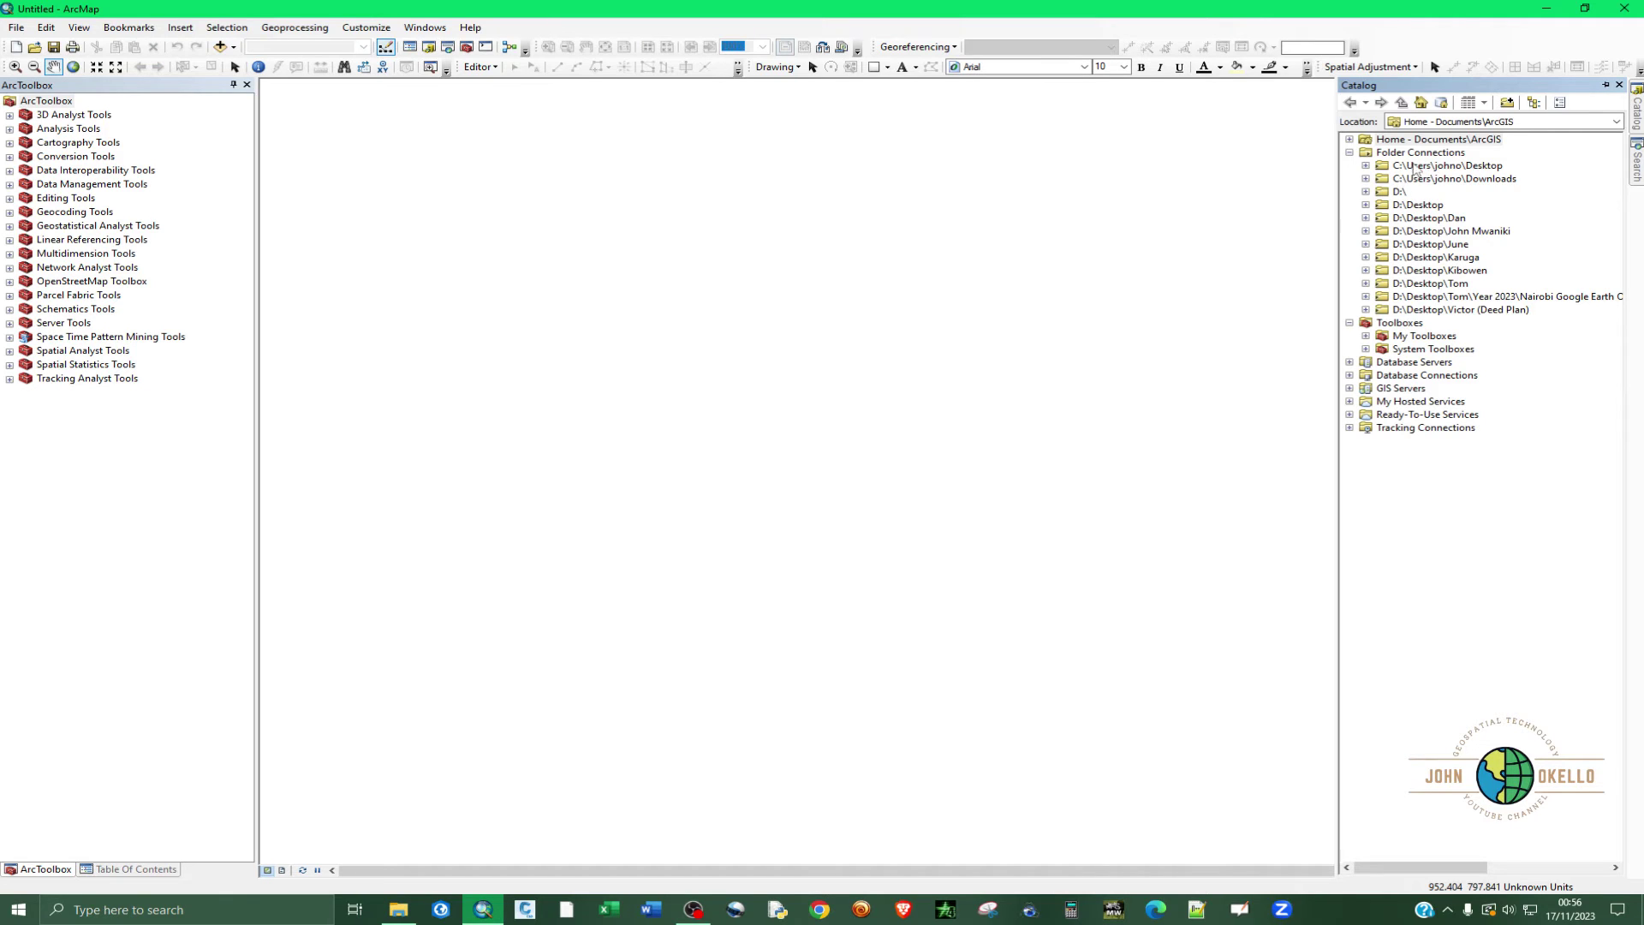
click(1365, 166)
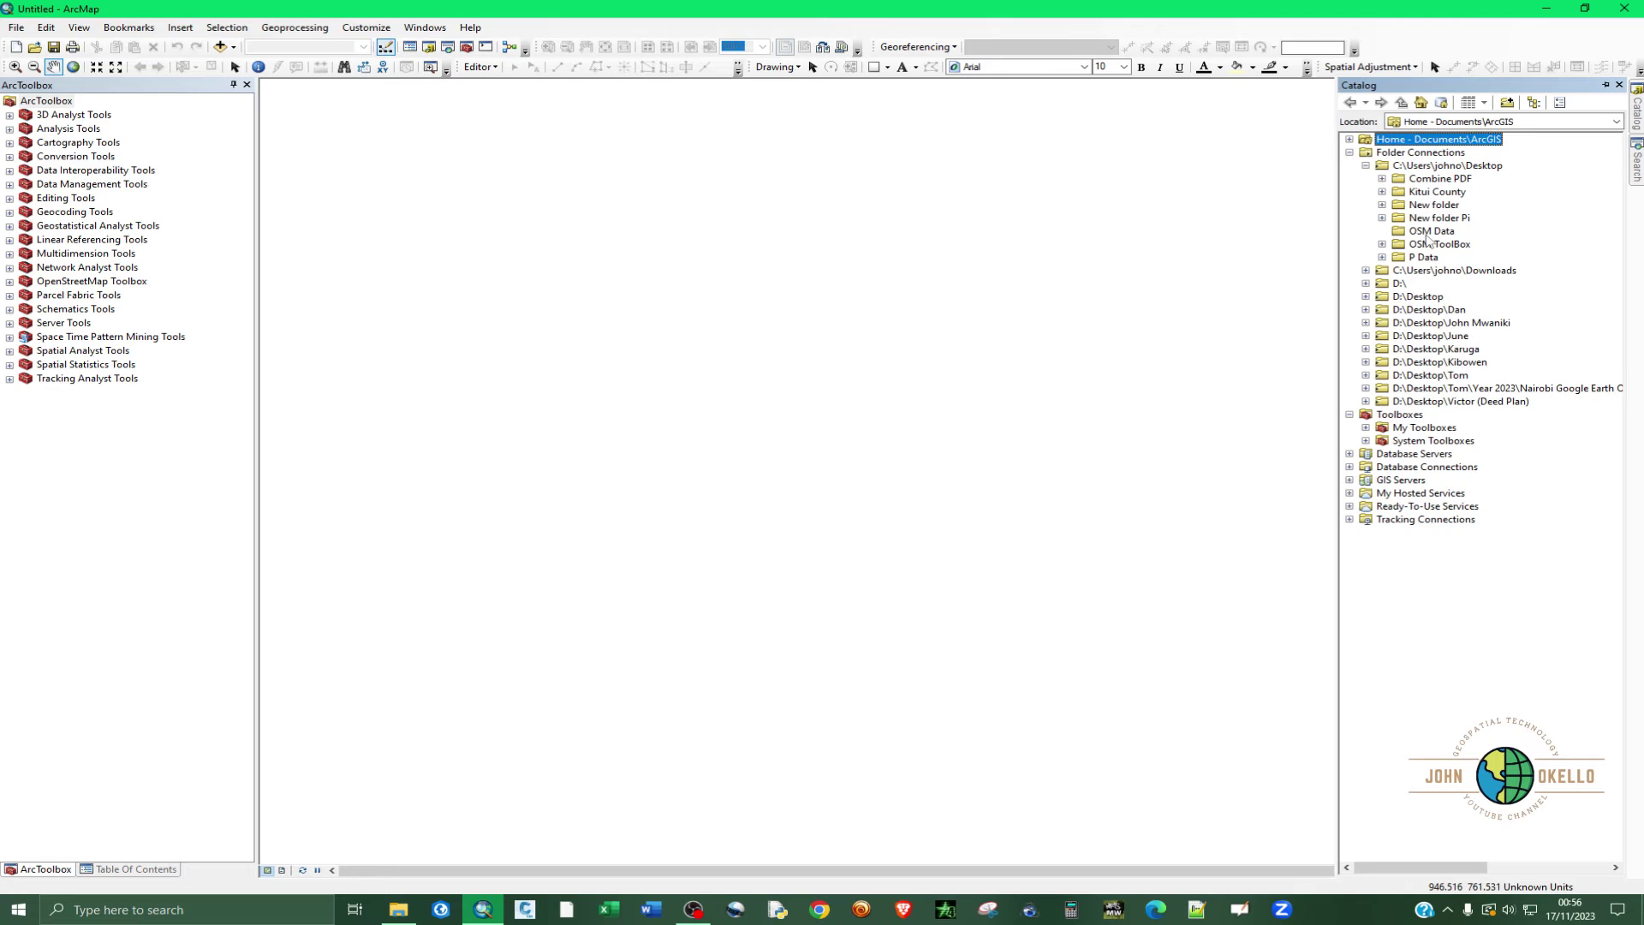
click(1426, 233)
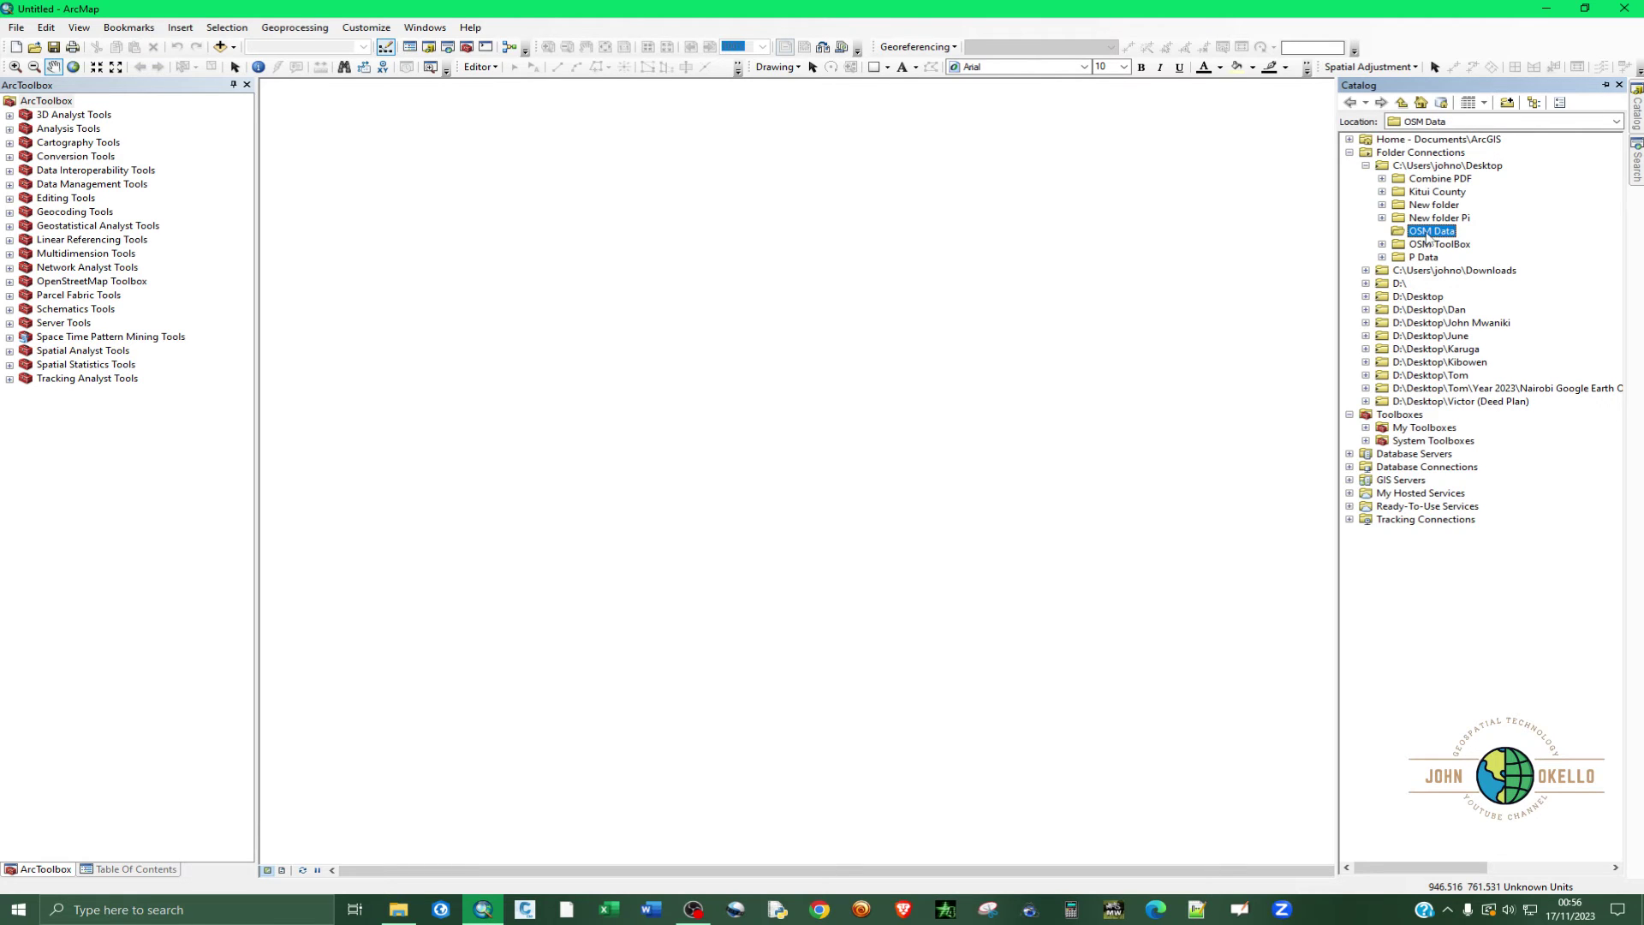
right_click(1428, 235)
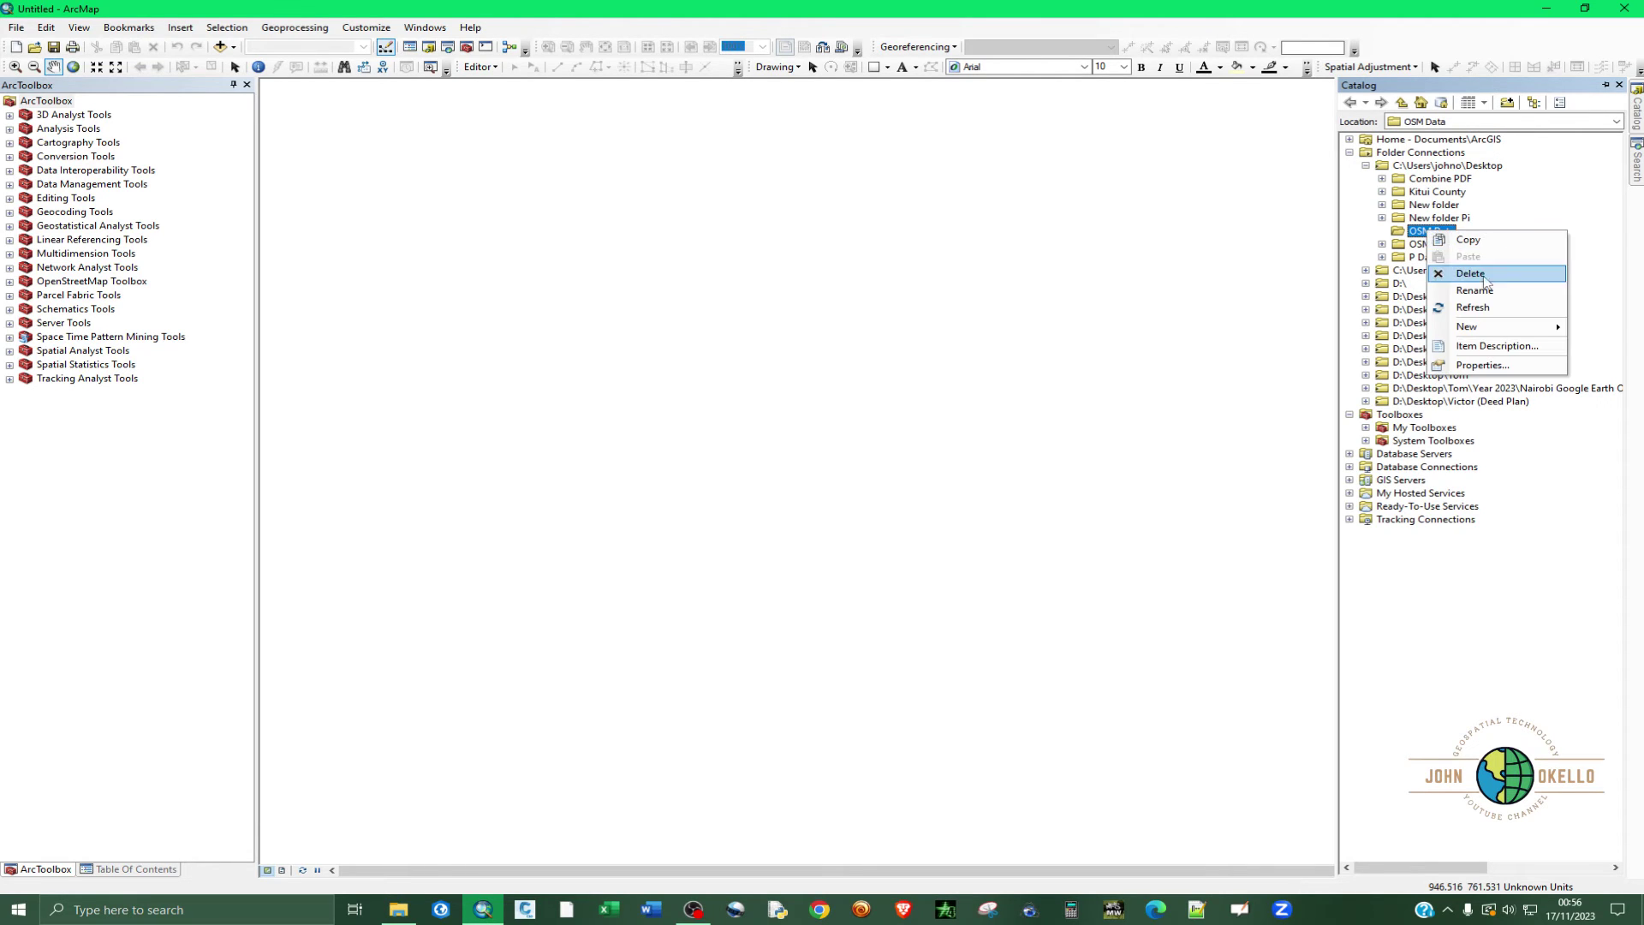
click(1417, 232)
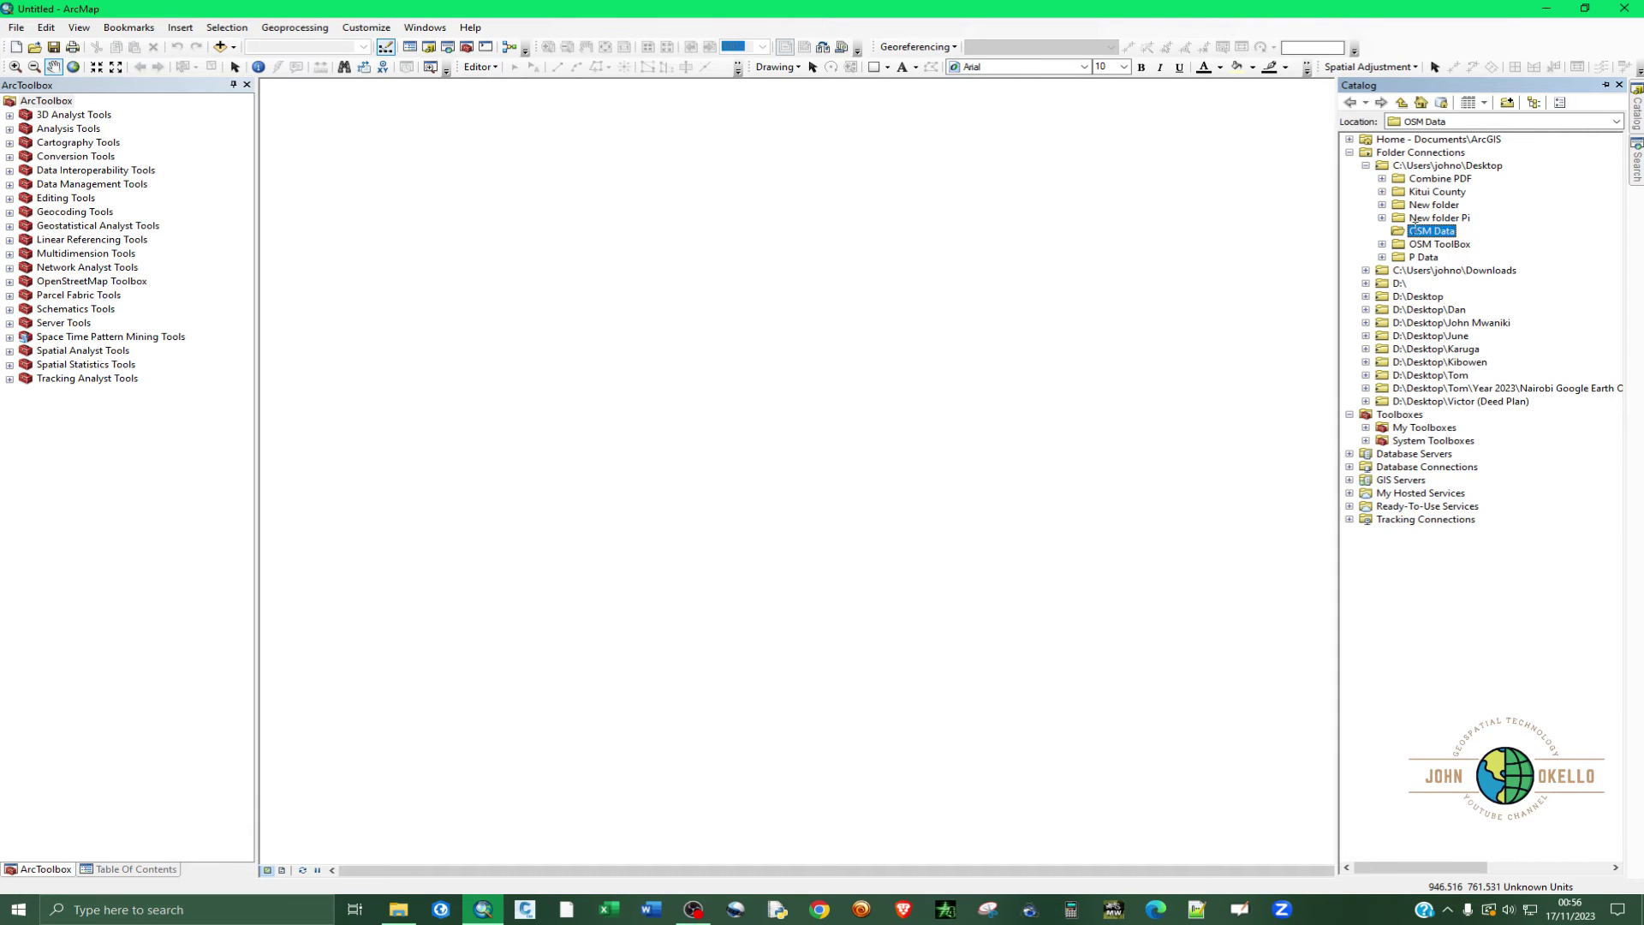
right_click(1416, 233)
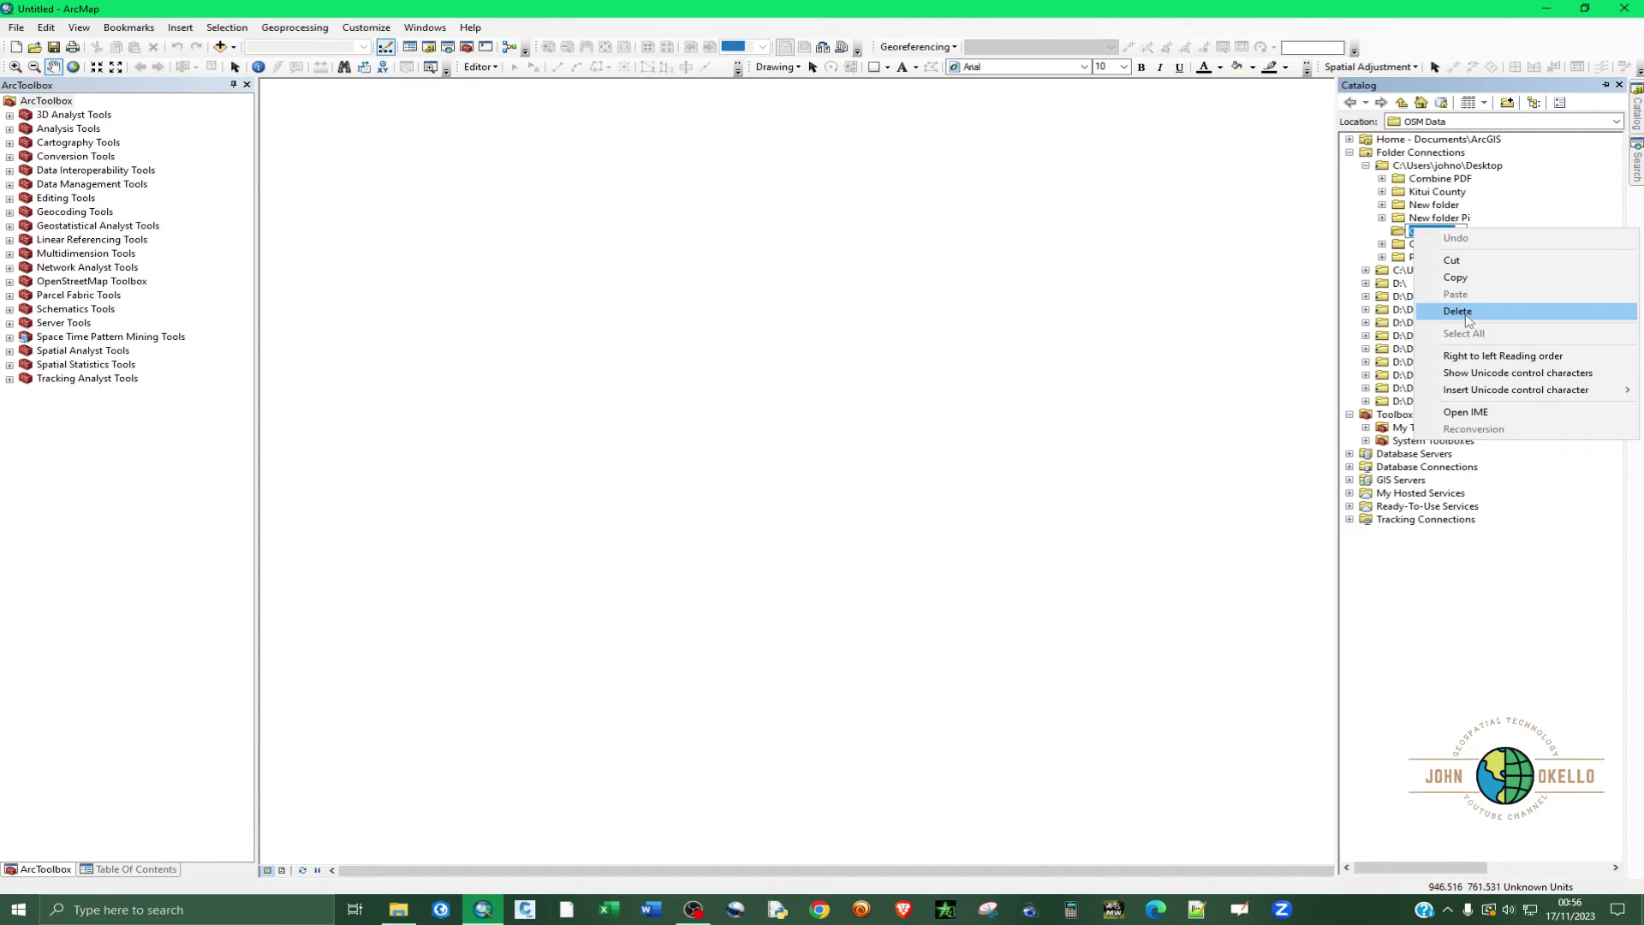
click(1248, 337)
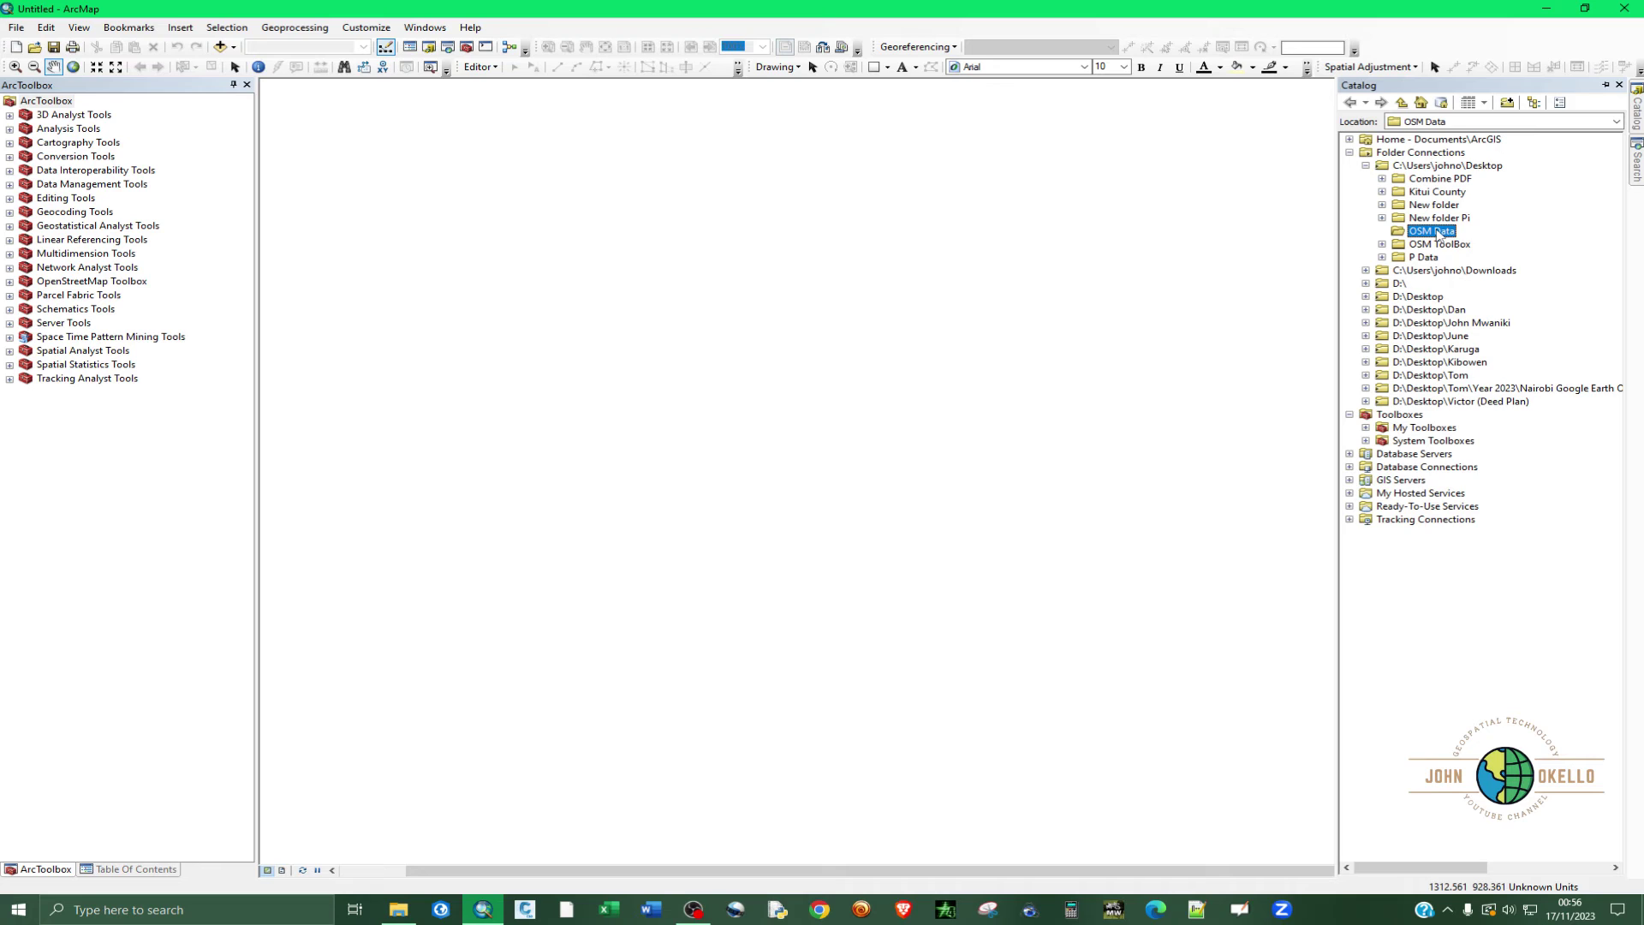
Step: Create a new file geodatabase inside the OSM Data folder, accepting its default name
right_click(1438, 233)
mouse_move(1521, 331)
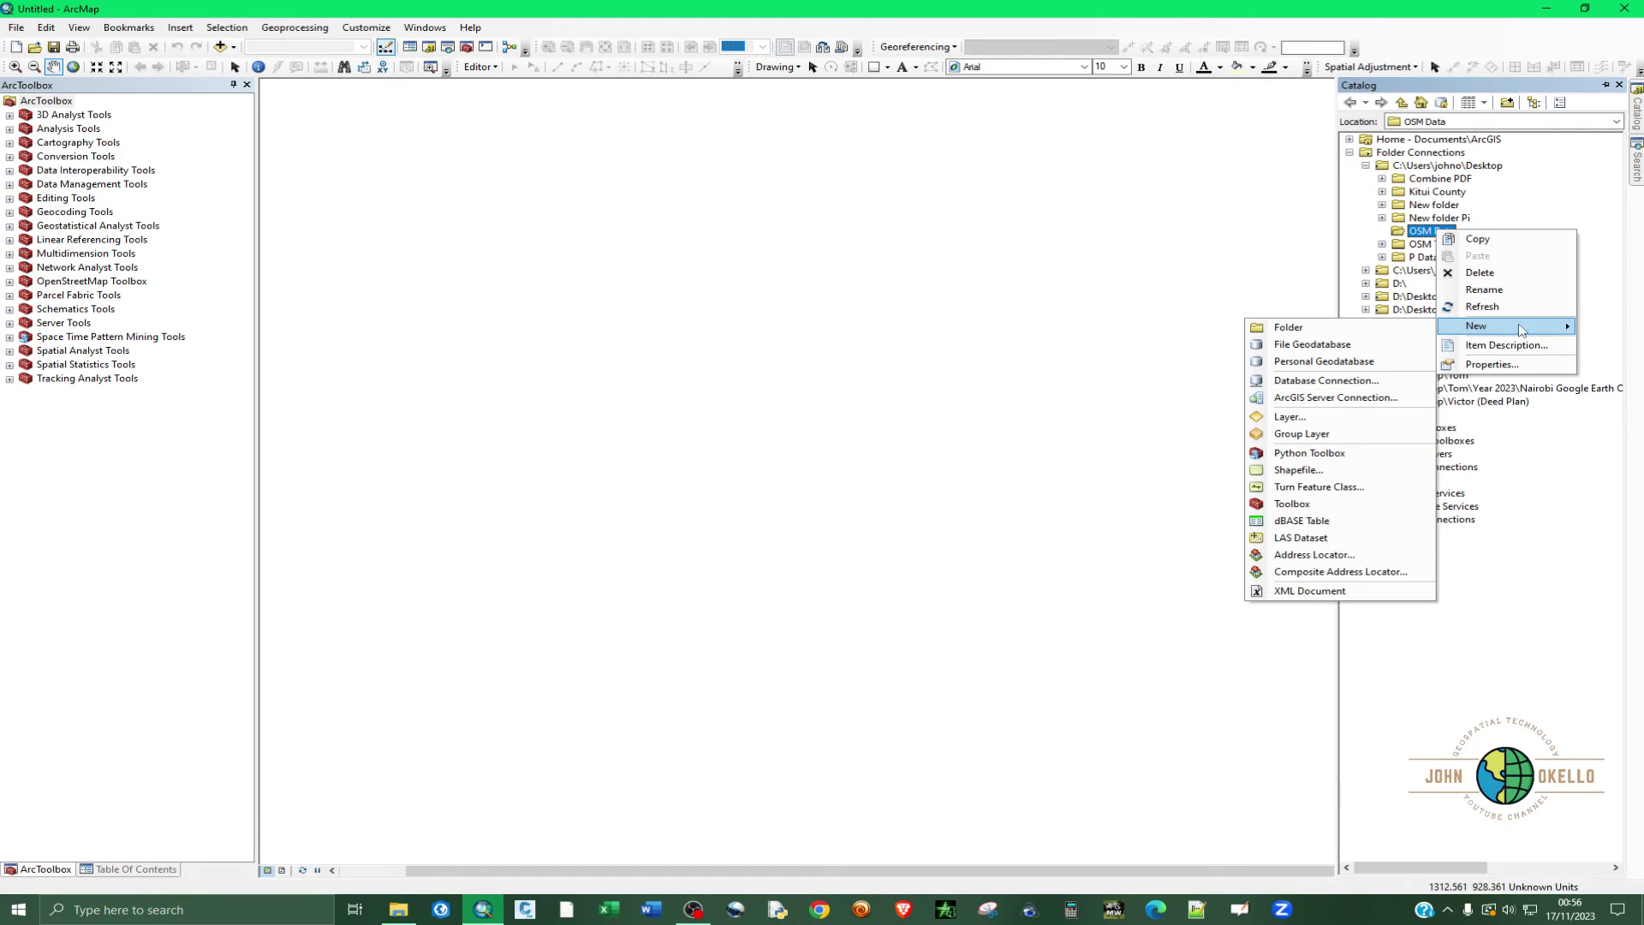
click(1295, 346)
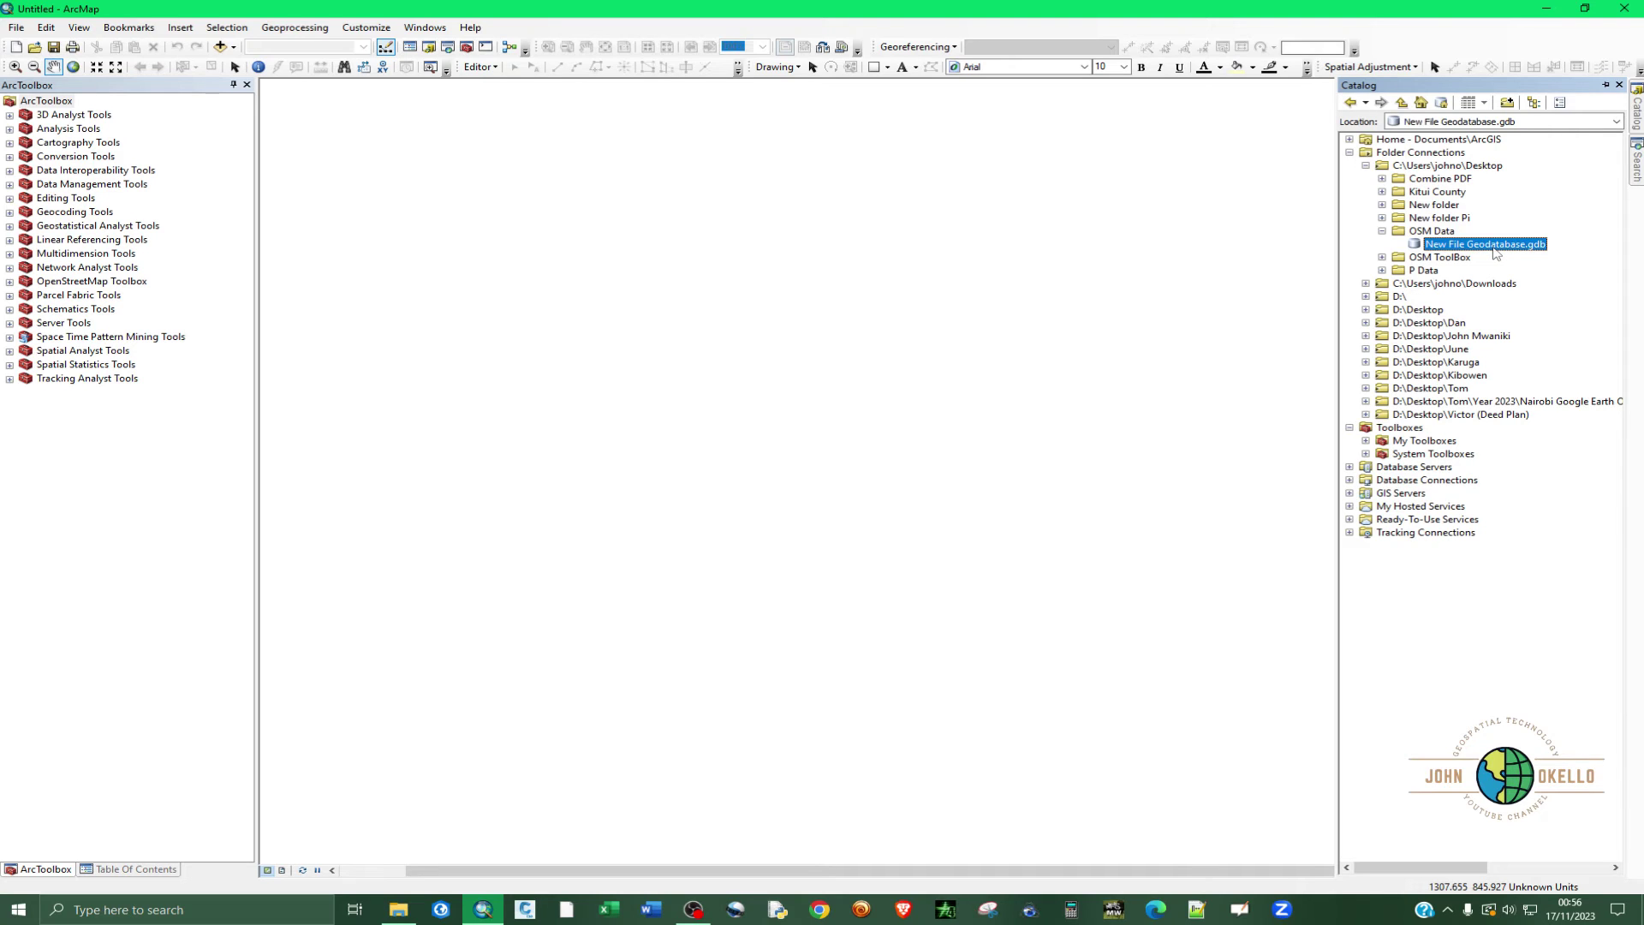
key(Return)
key(Down)
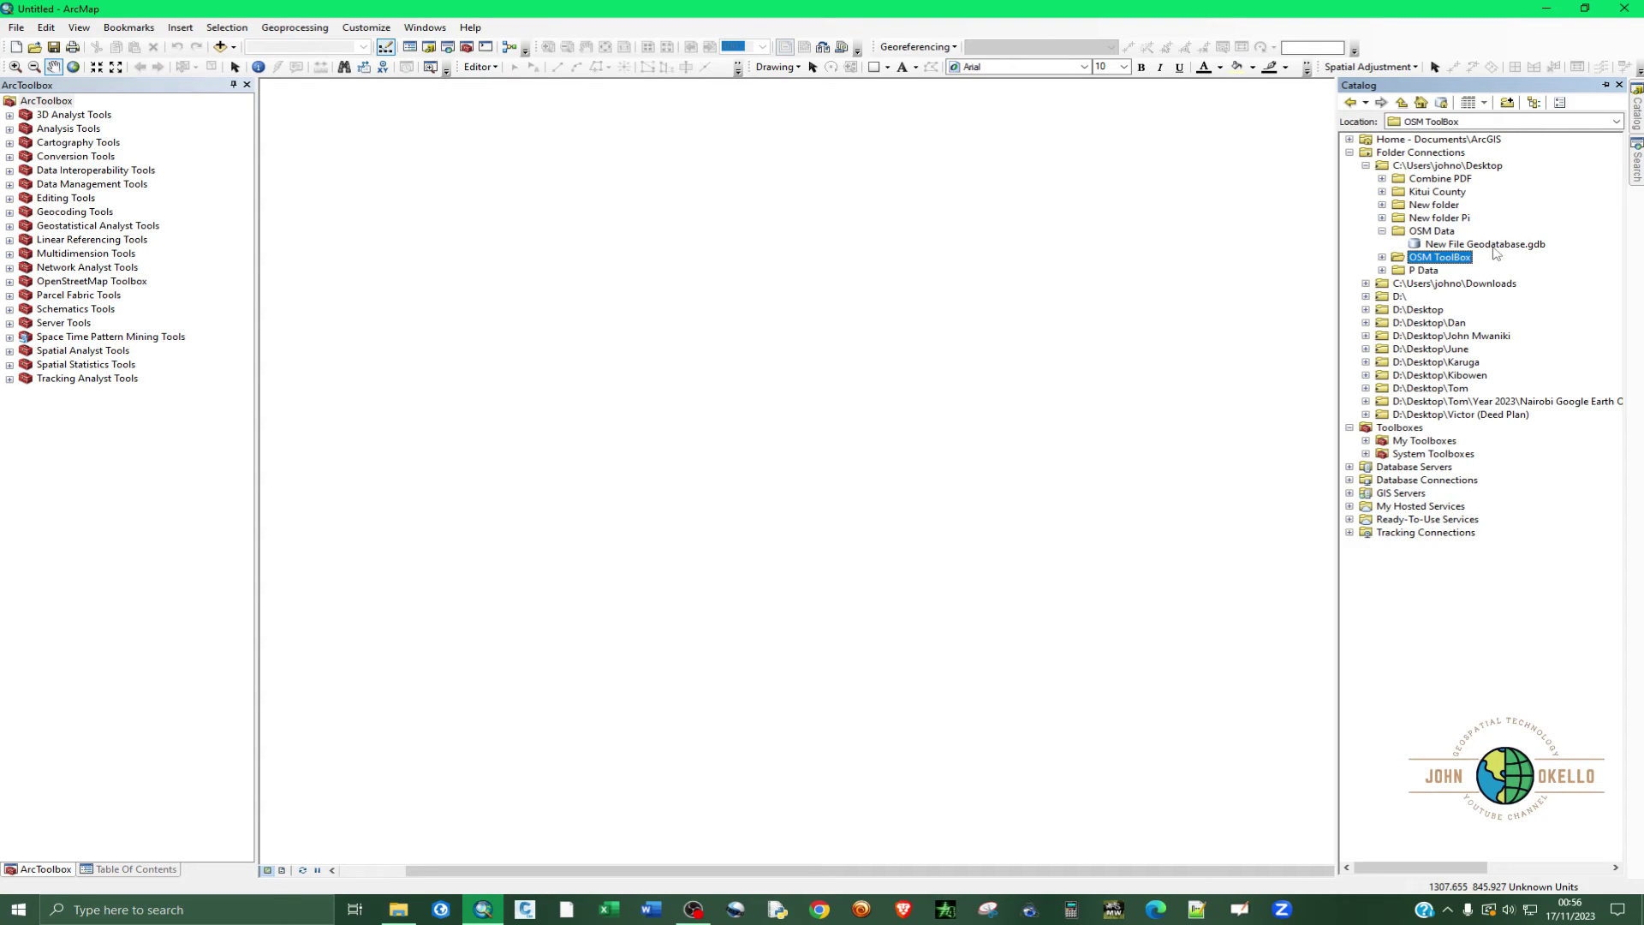
Step: Rename the new file geodatabase in the OSM Data folder as Openstreetmap Data and return to the map area
click(1493, 247)
click(1492, 247)
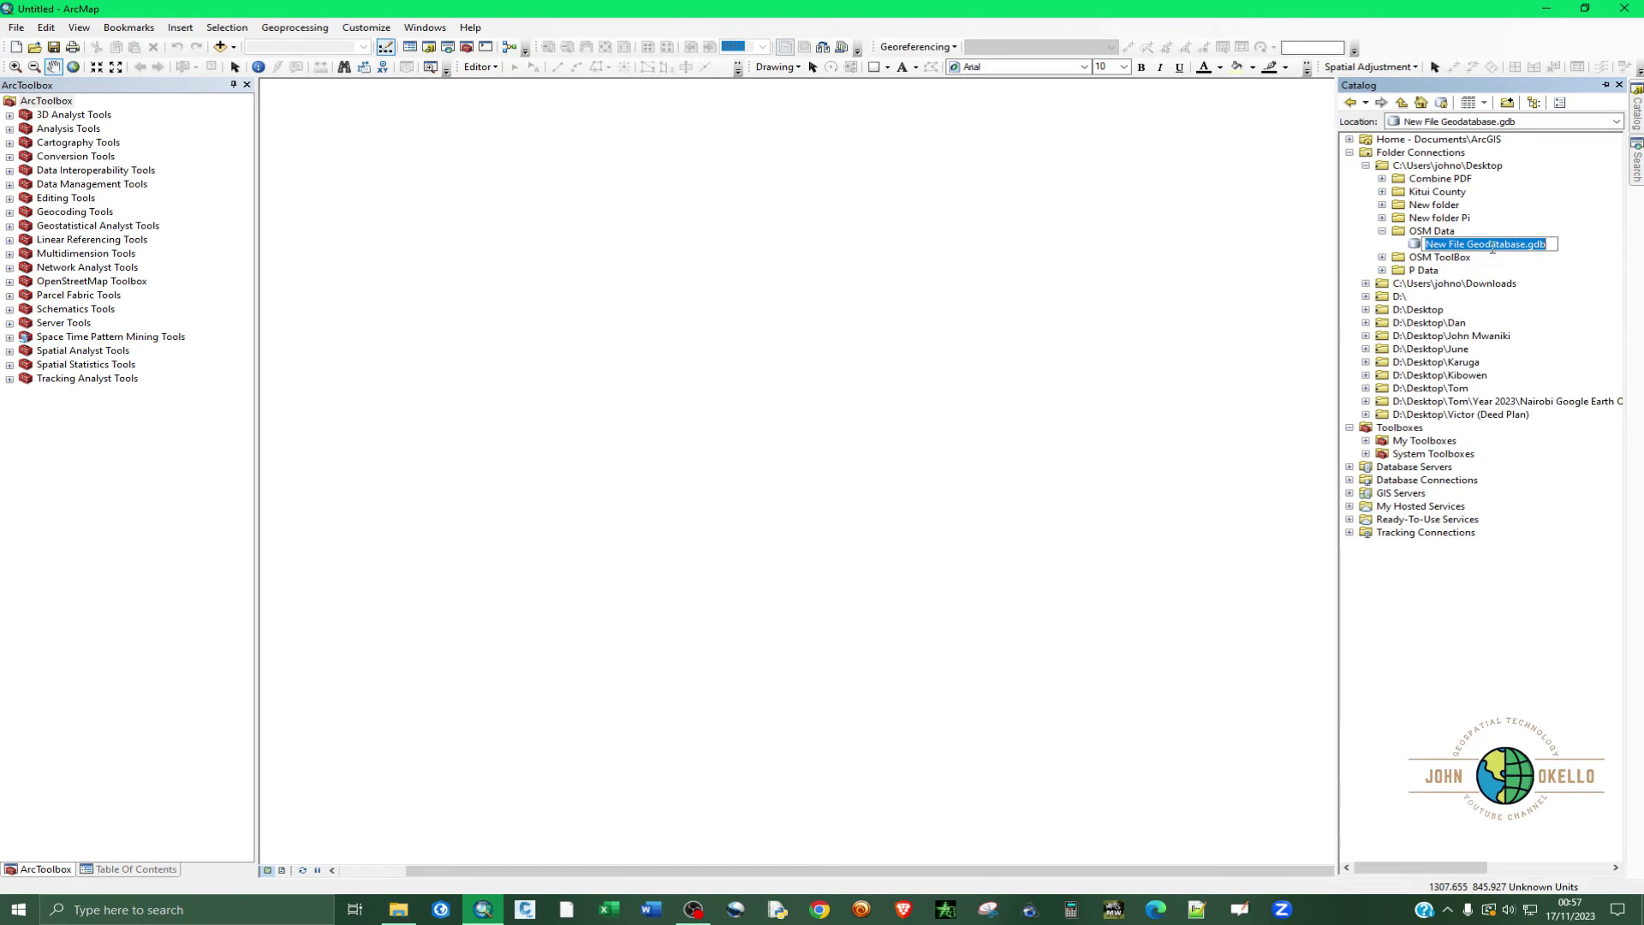
text(Openstreetmap Data)
key(Return)
click(573, 310)
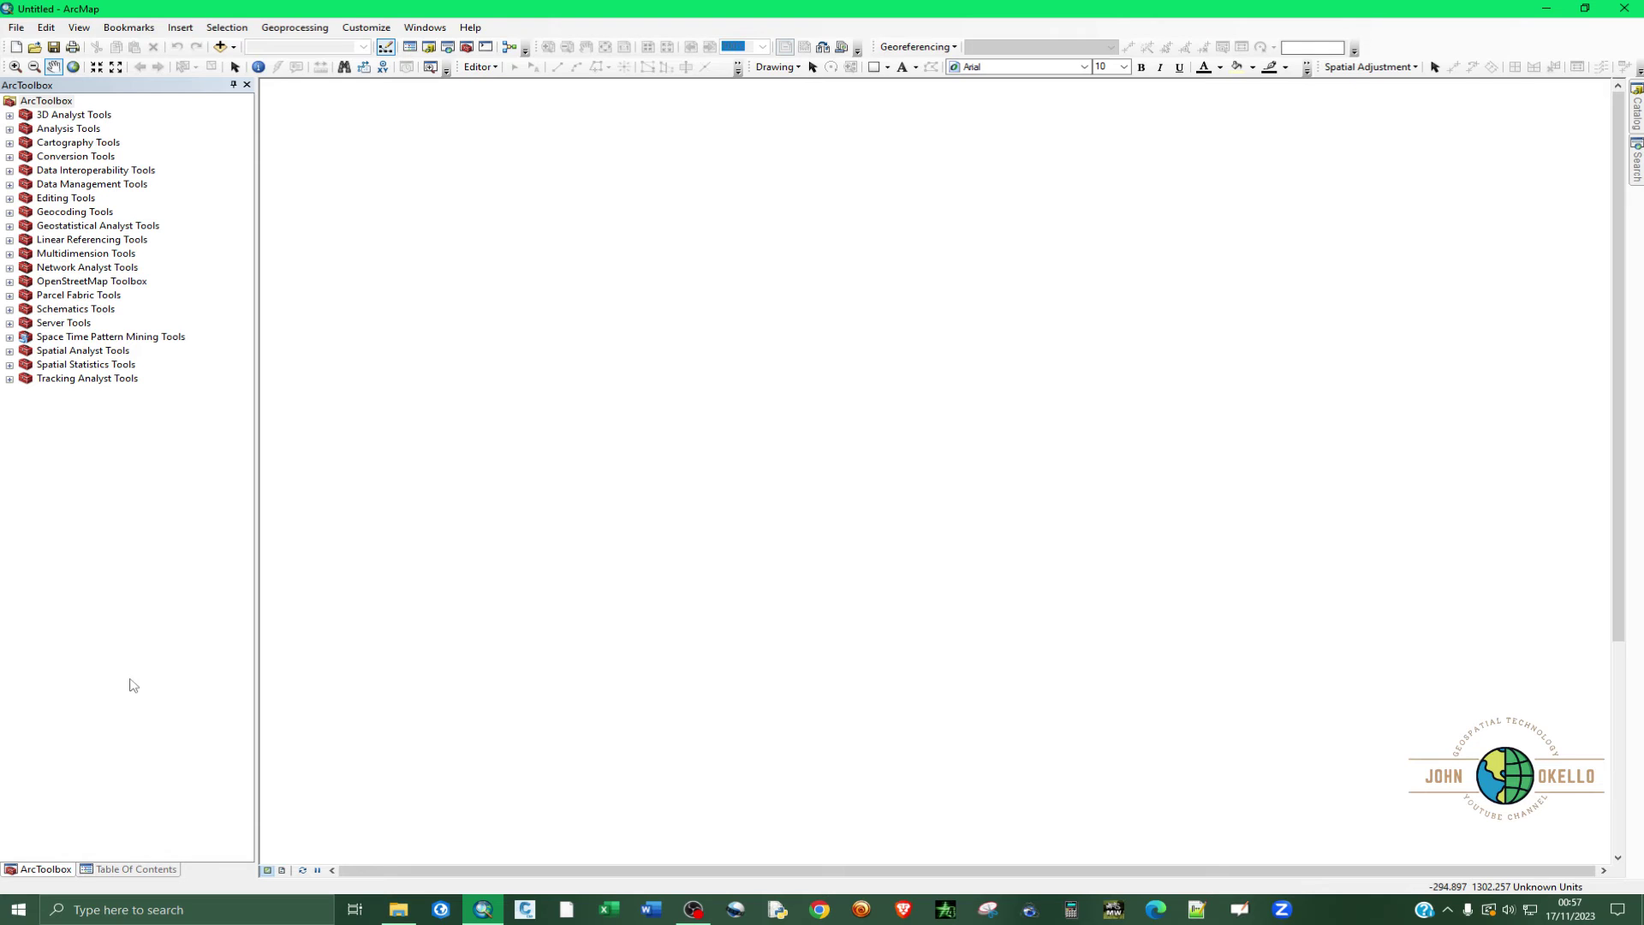
Step: Expand the OpenStreetMap Toolbox in ArcToolbox, view the Download OSM Data tool's parameters and close the tool
click(466, 49)
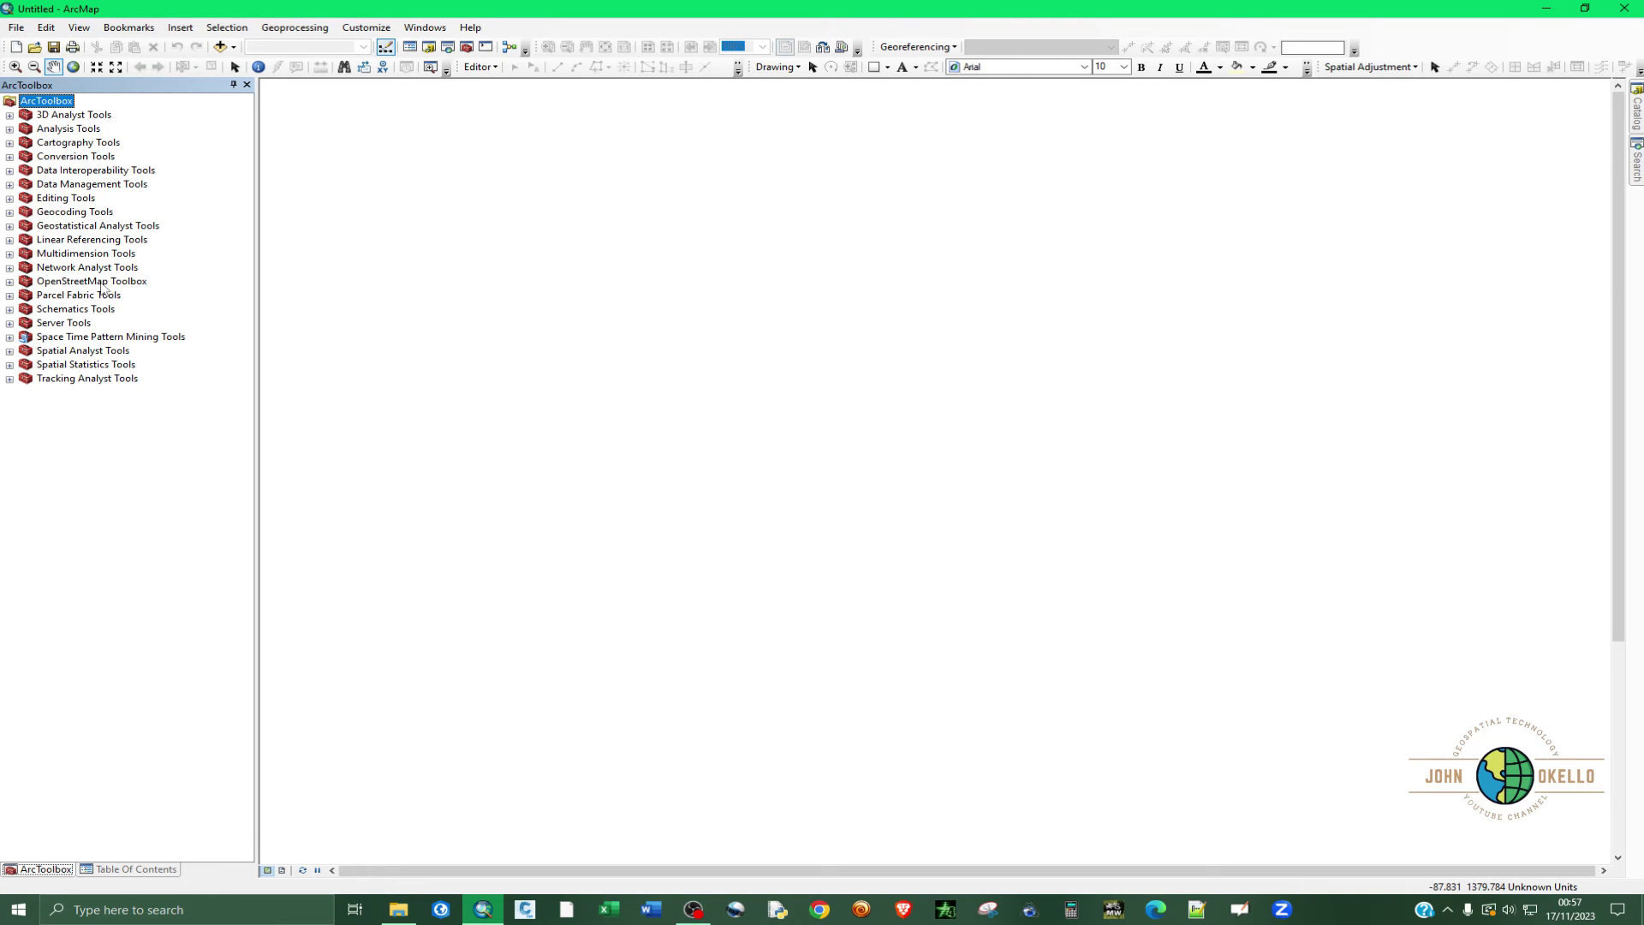
click(9, 282)
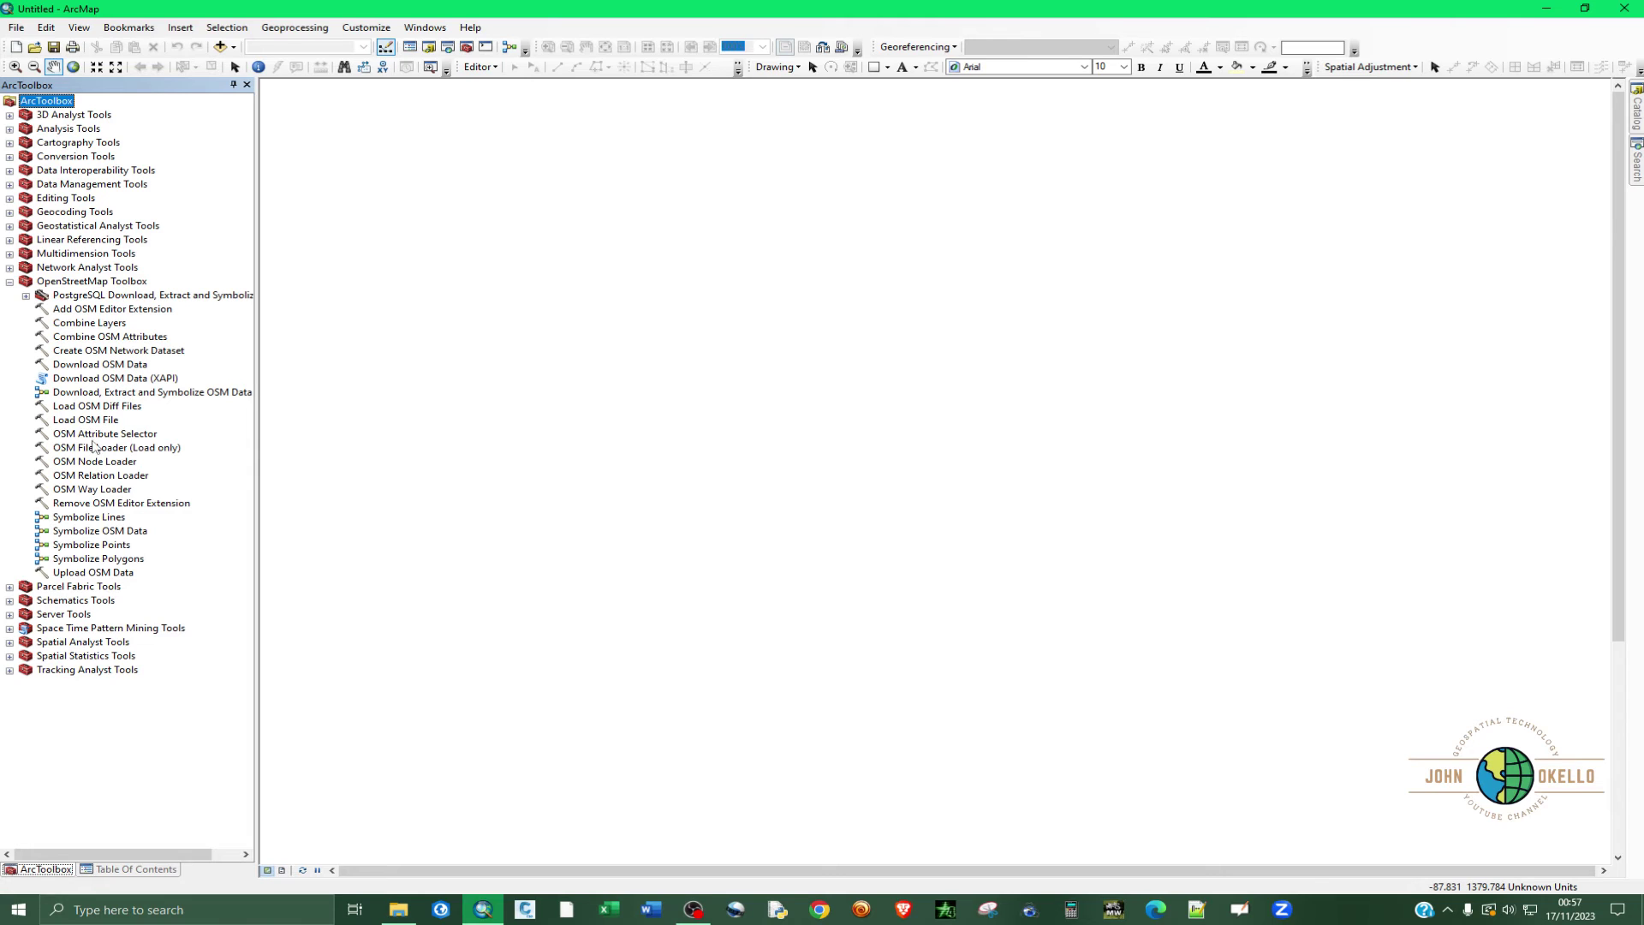
click(127, 364)
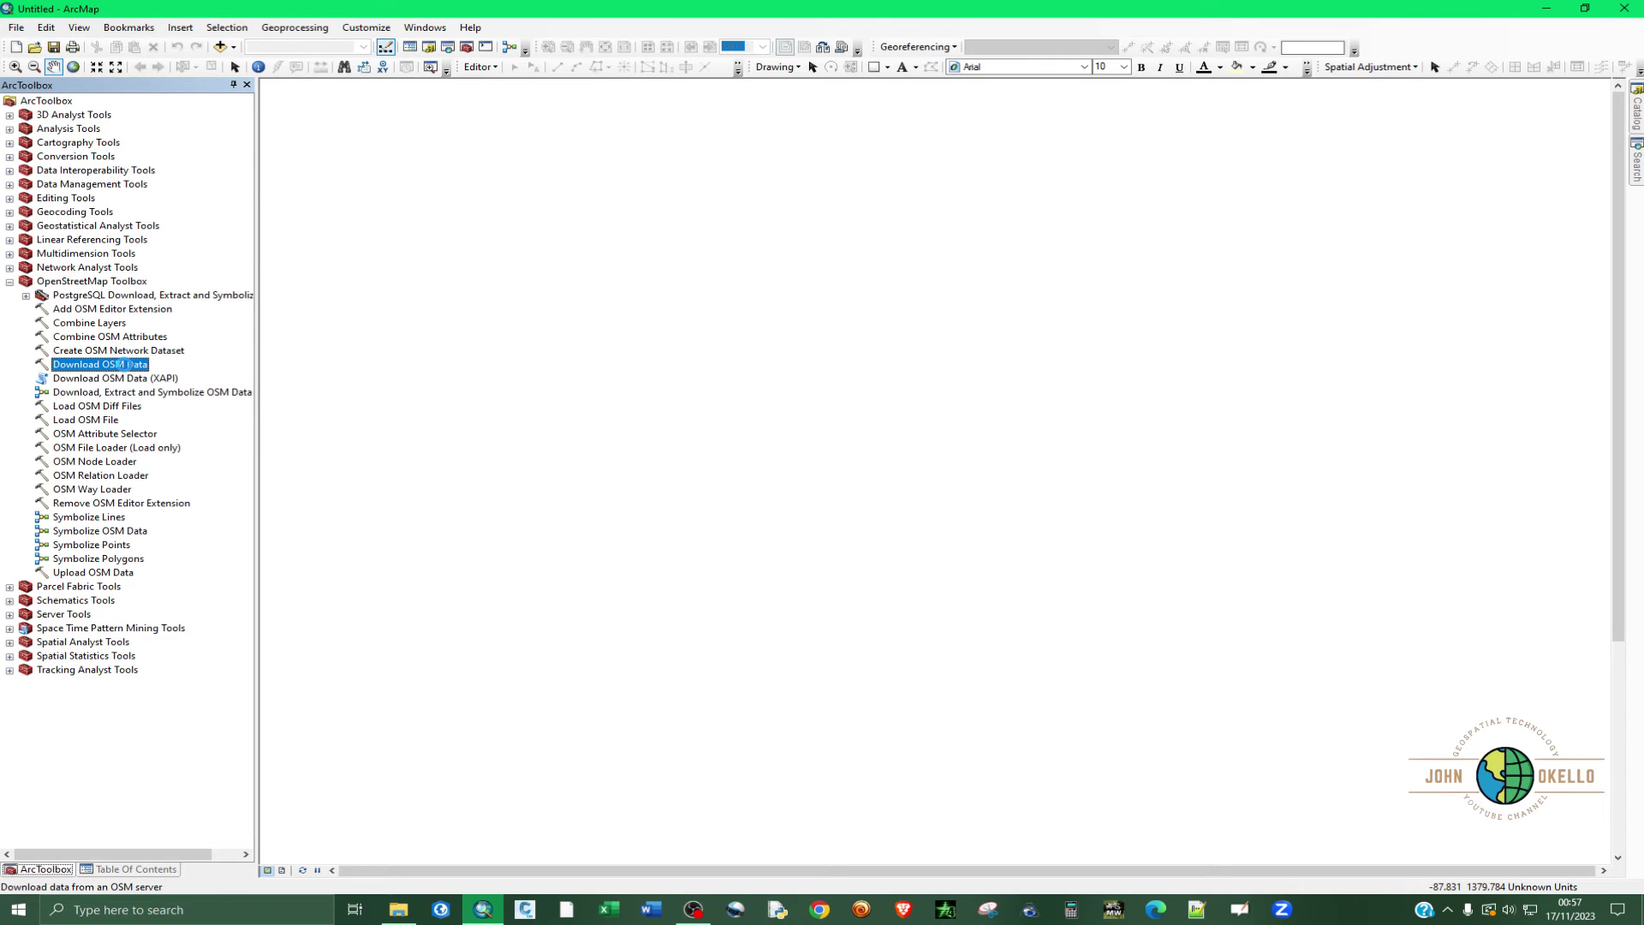
double_click(124, 365)
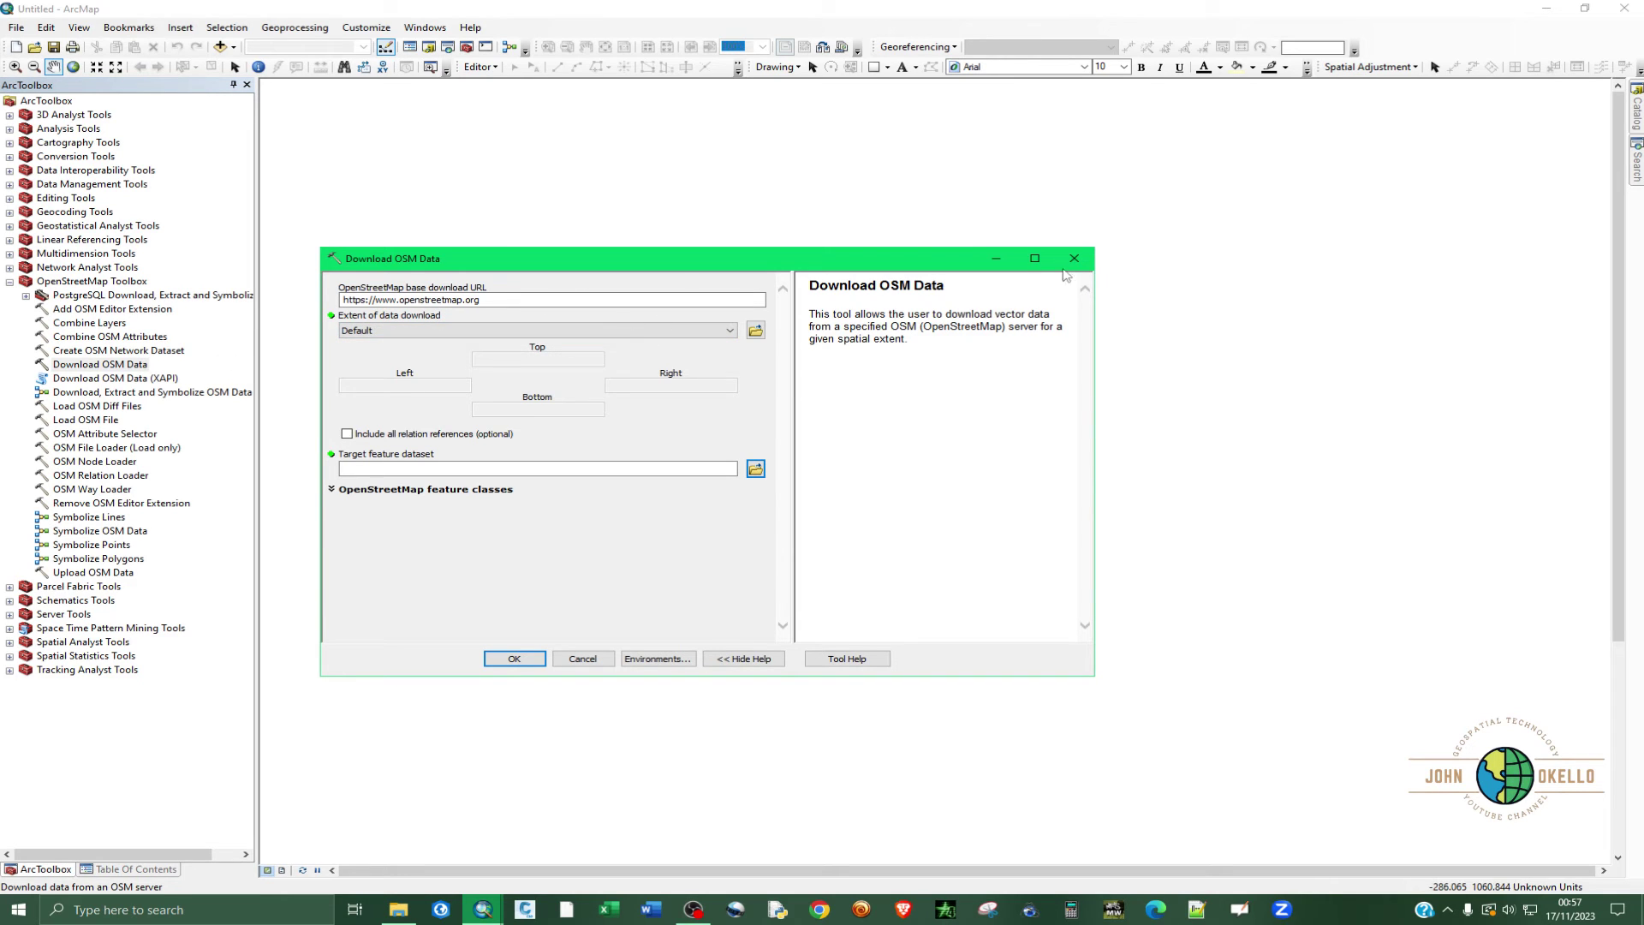
click(1074, 257)
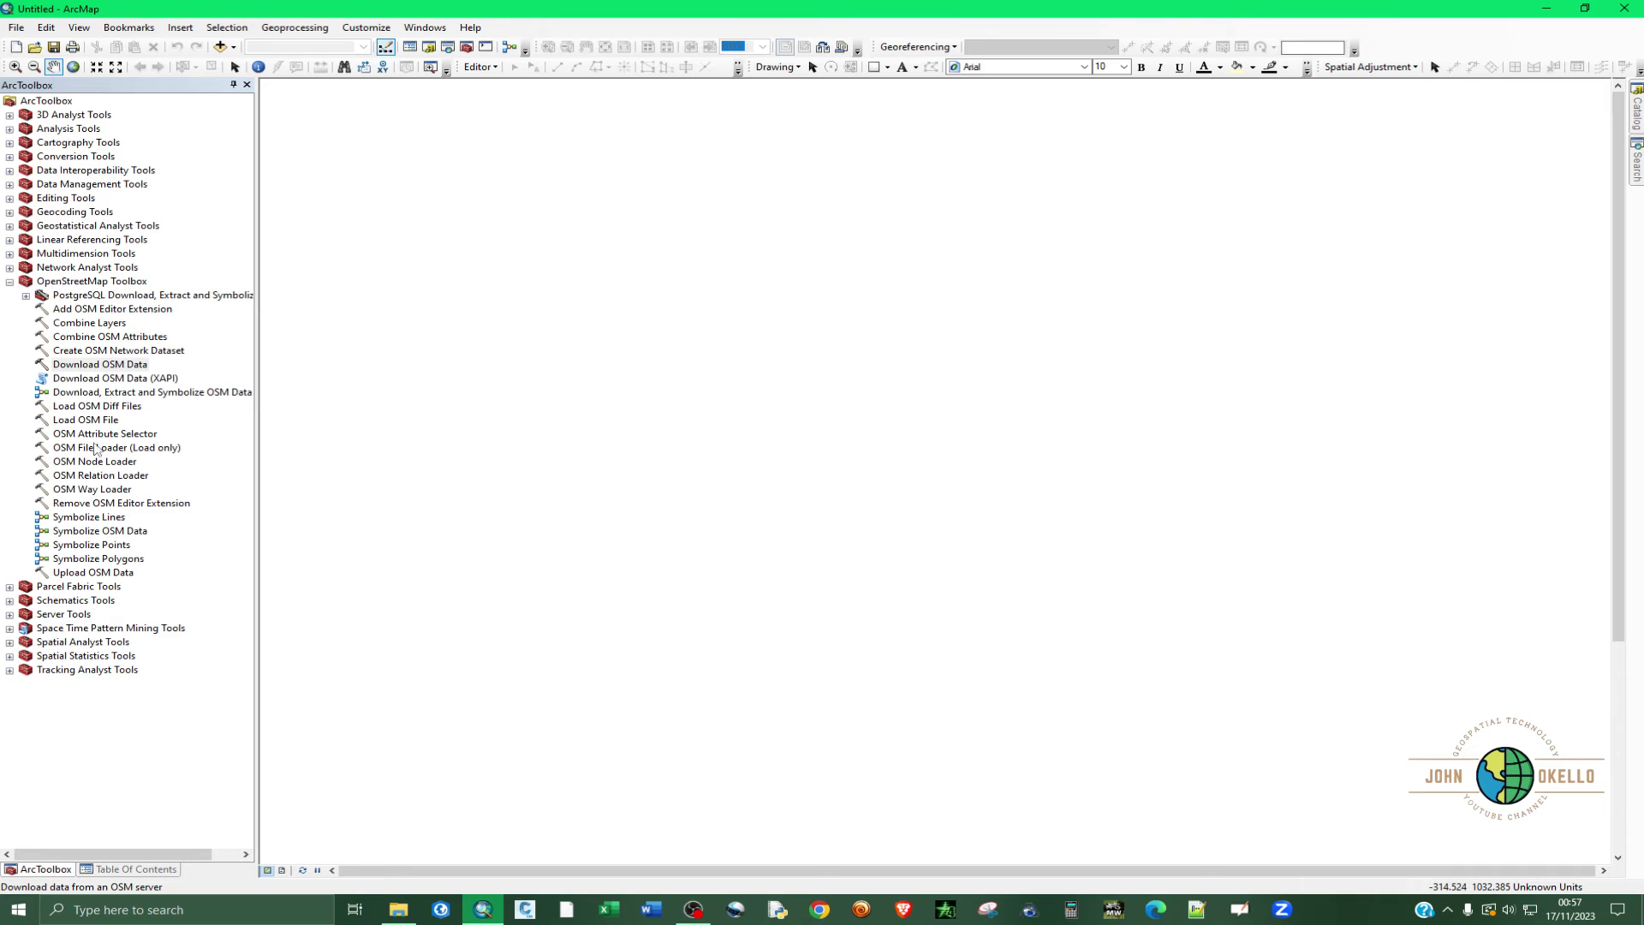
Step: Open the Load OSM File tool and choose map.osm from the desktop's OSM Data folder as its OSM file
double_click(90, 420)
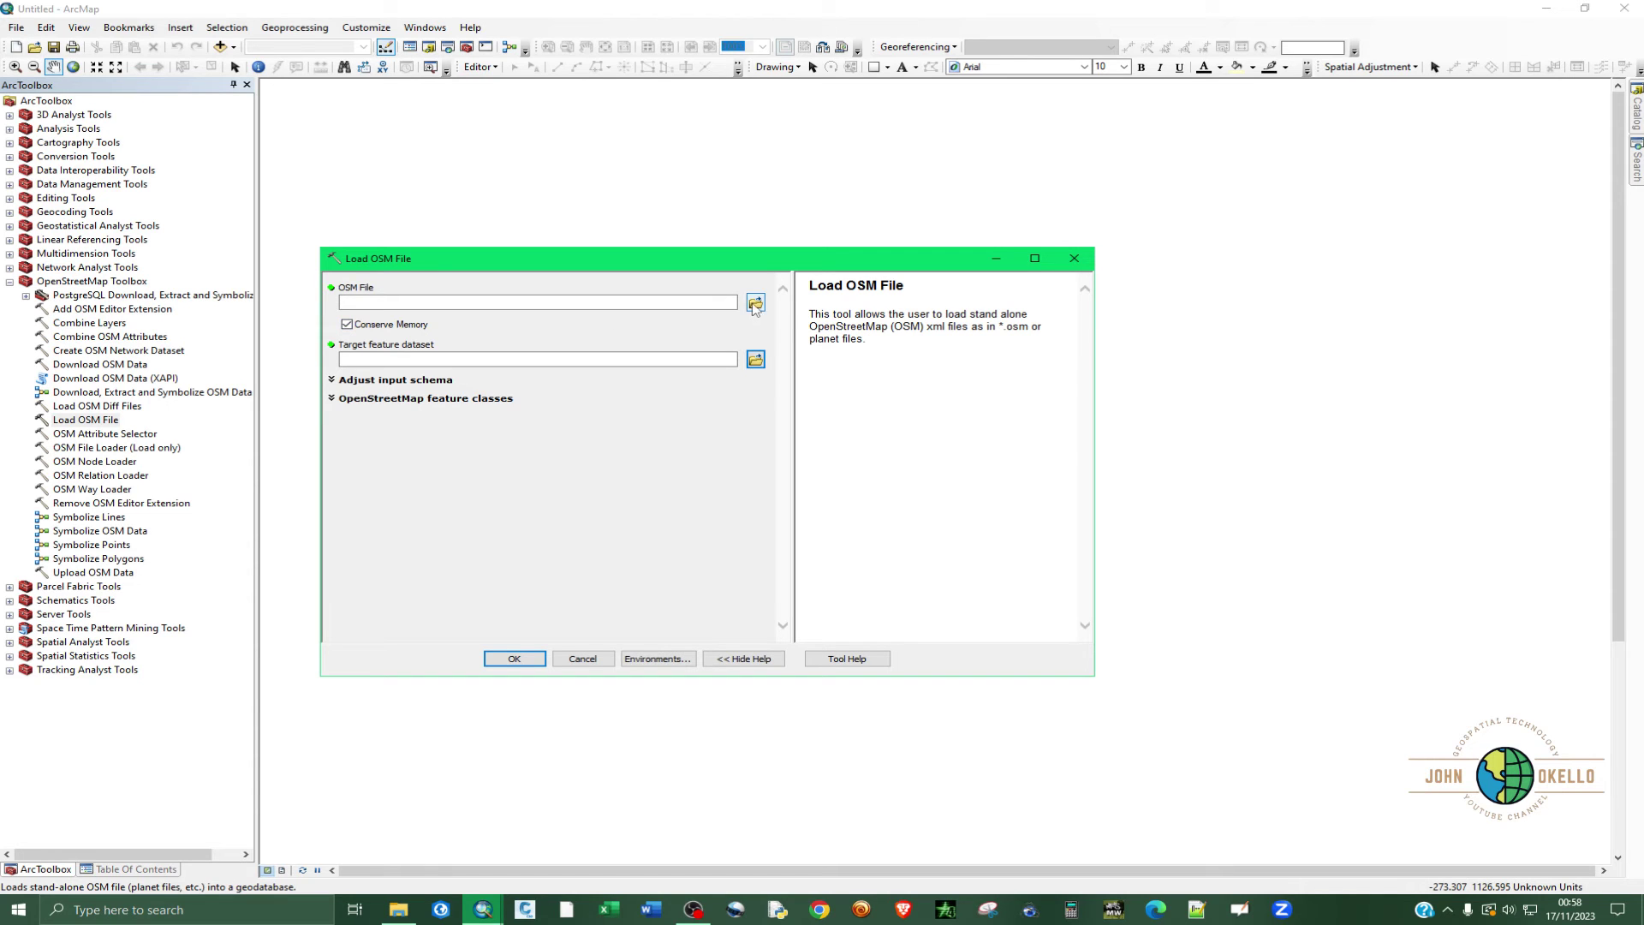
click(756, 303)
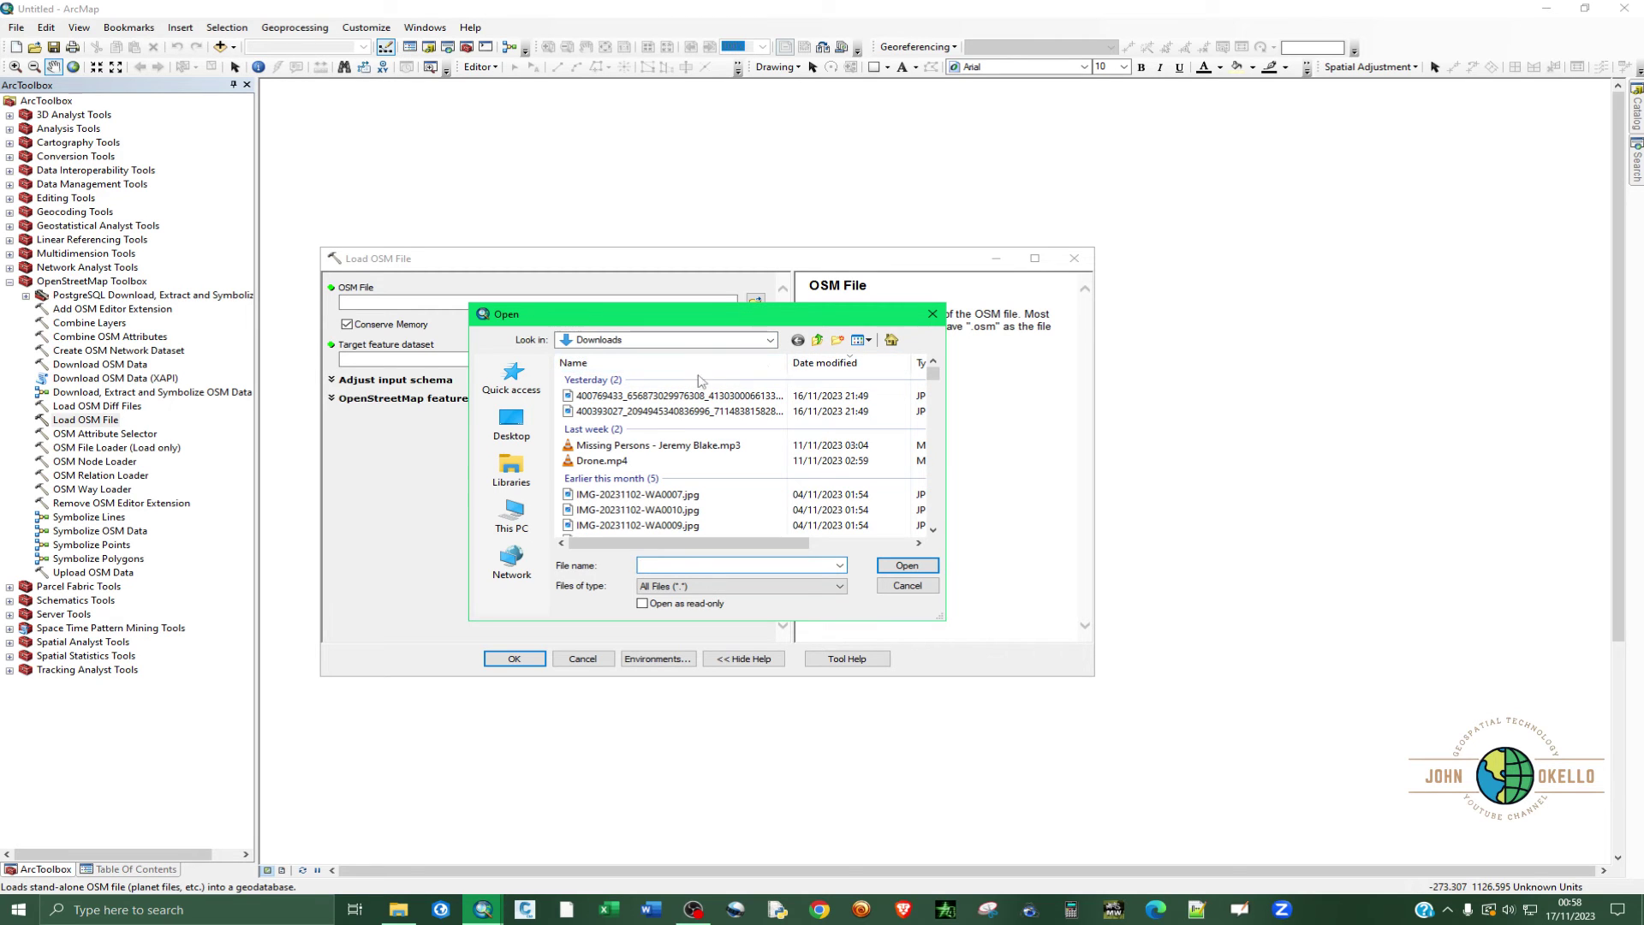
scroll(755, 444, down, 3)
scroll(755, 444, up, 3)
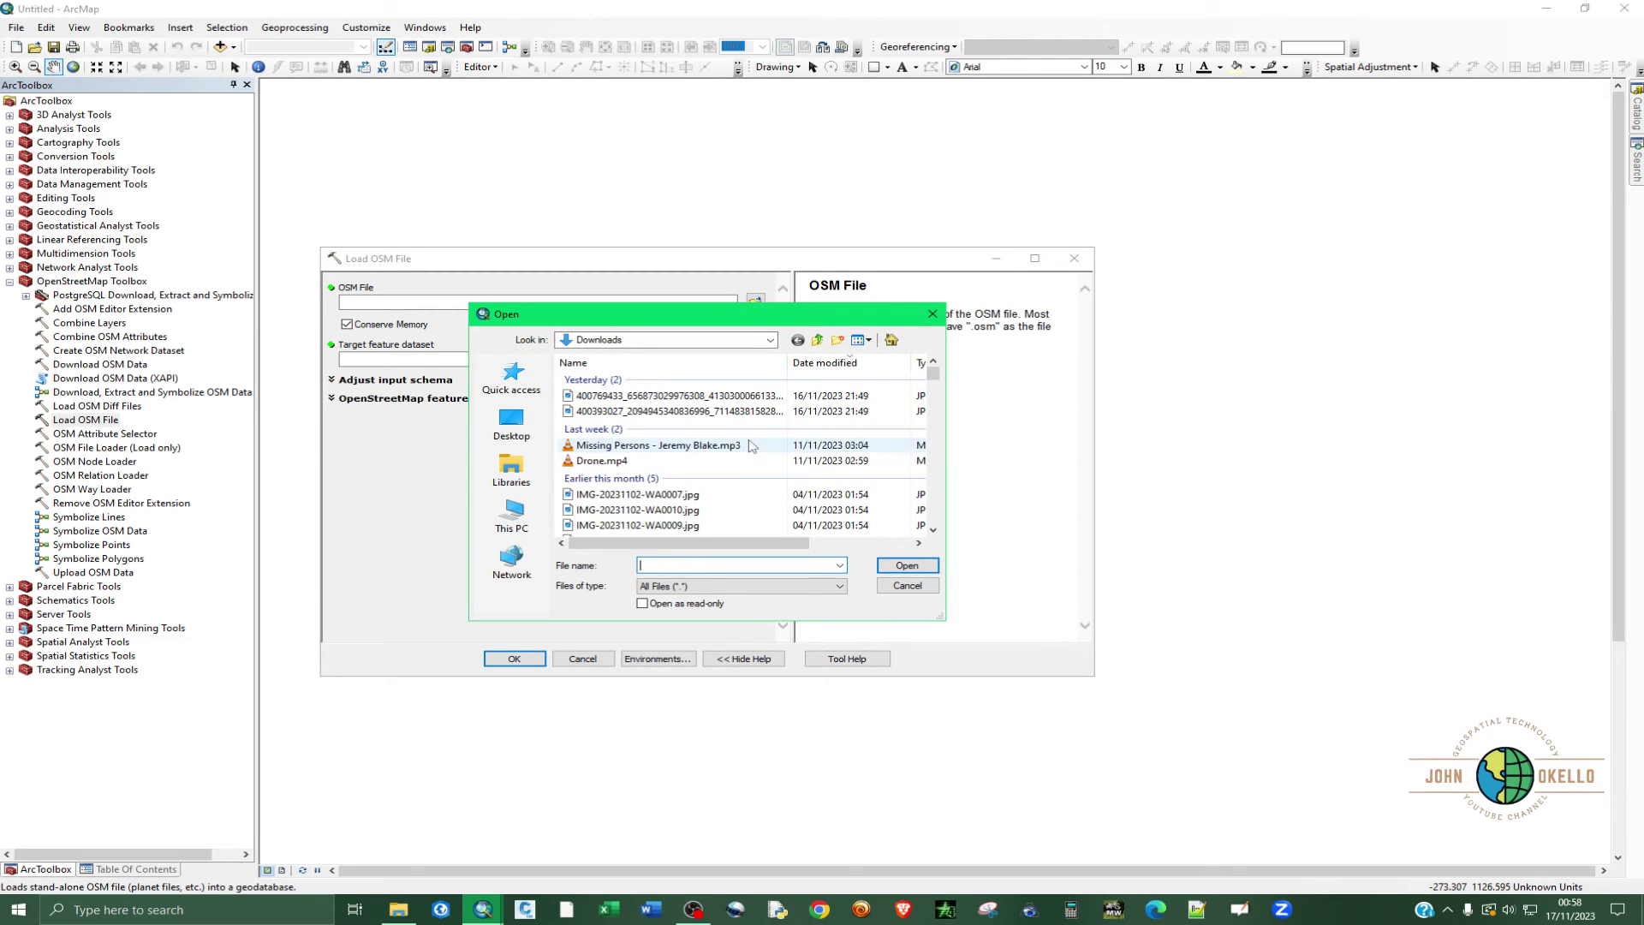
click(770, 340)
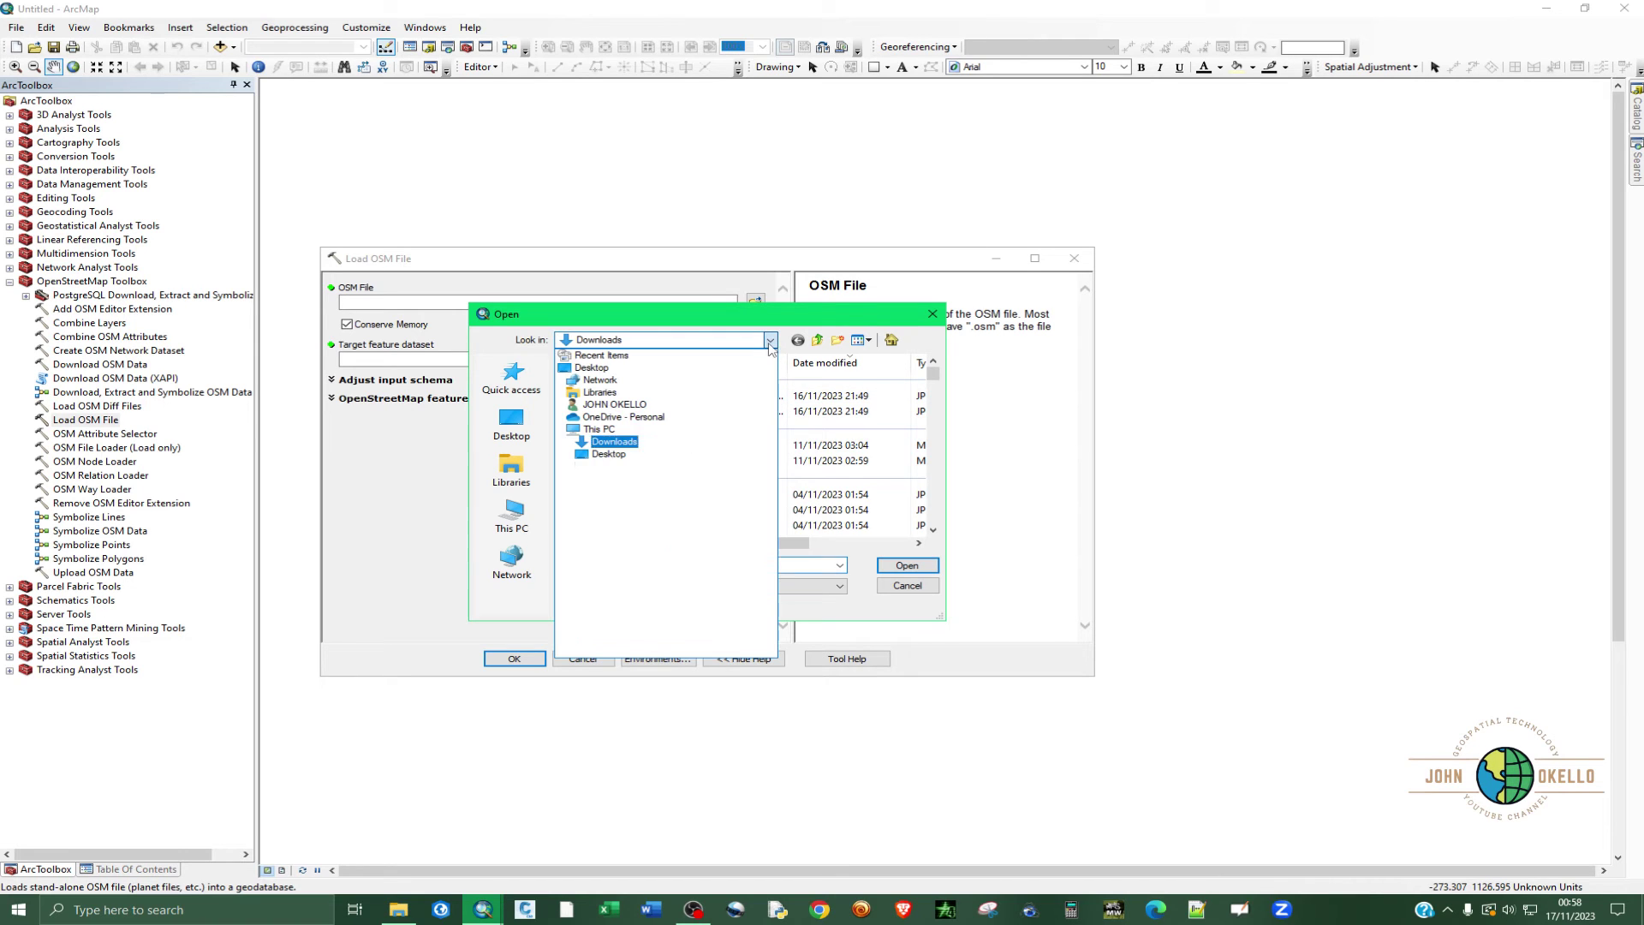
click(609, 455)
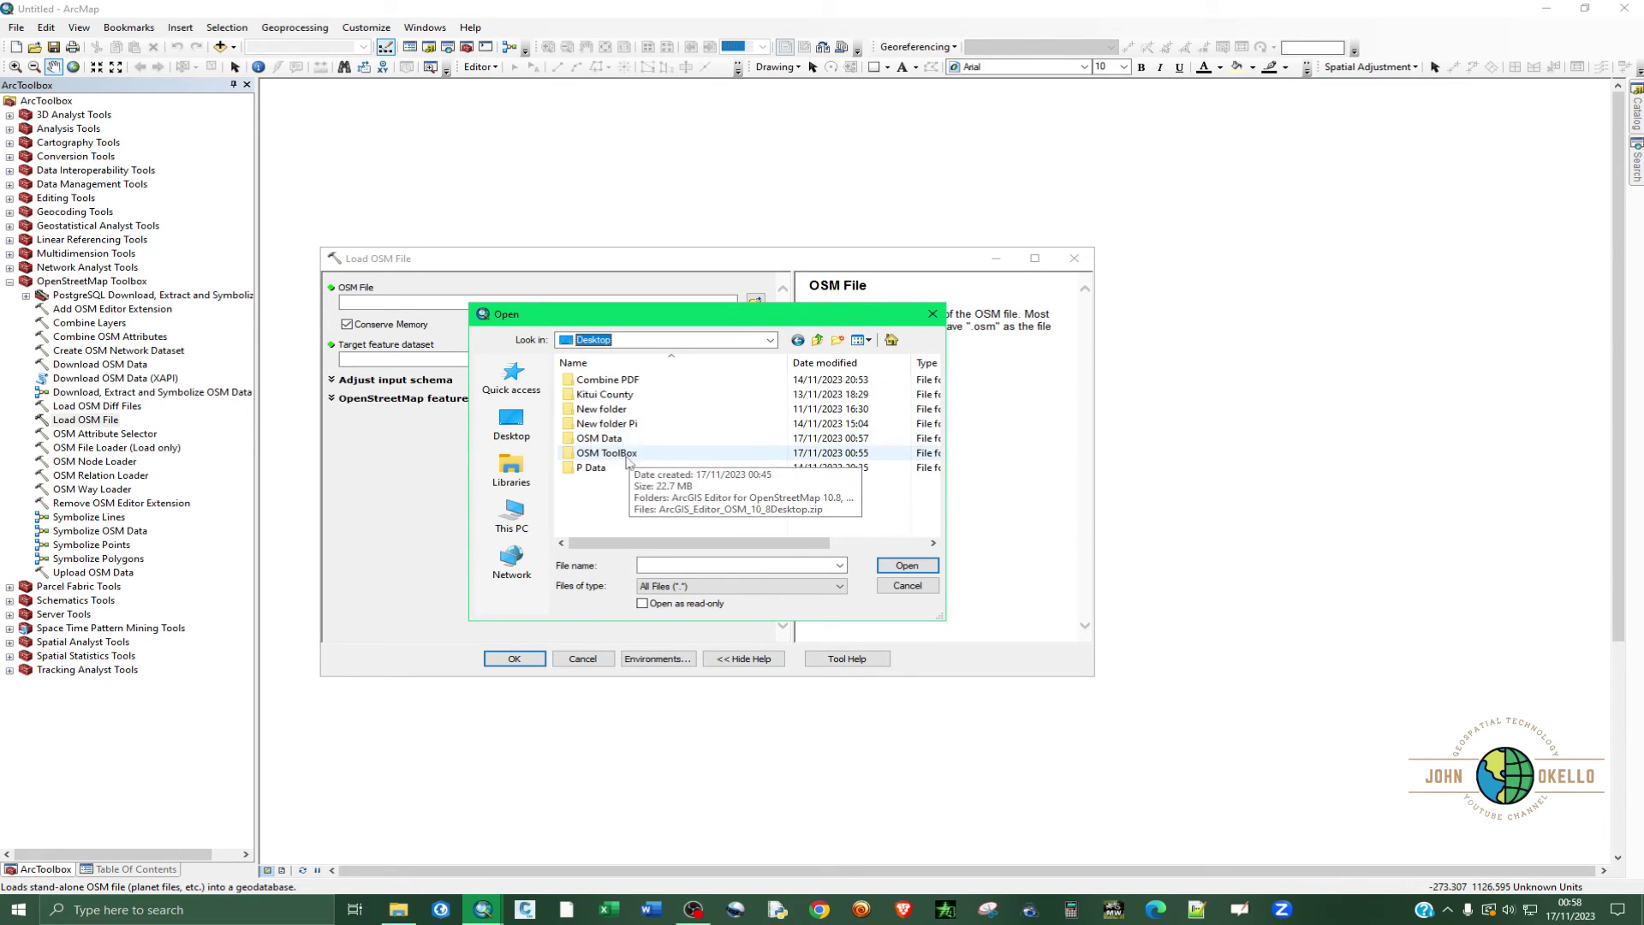
double_click(631, 440)
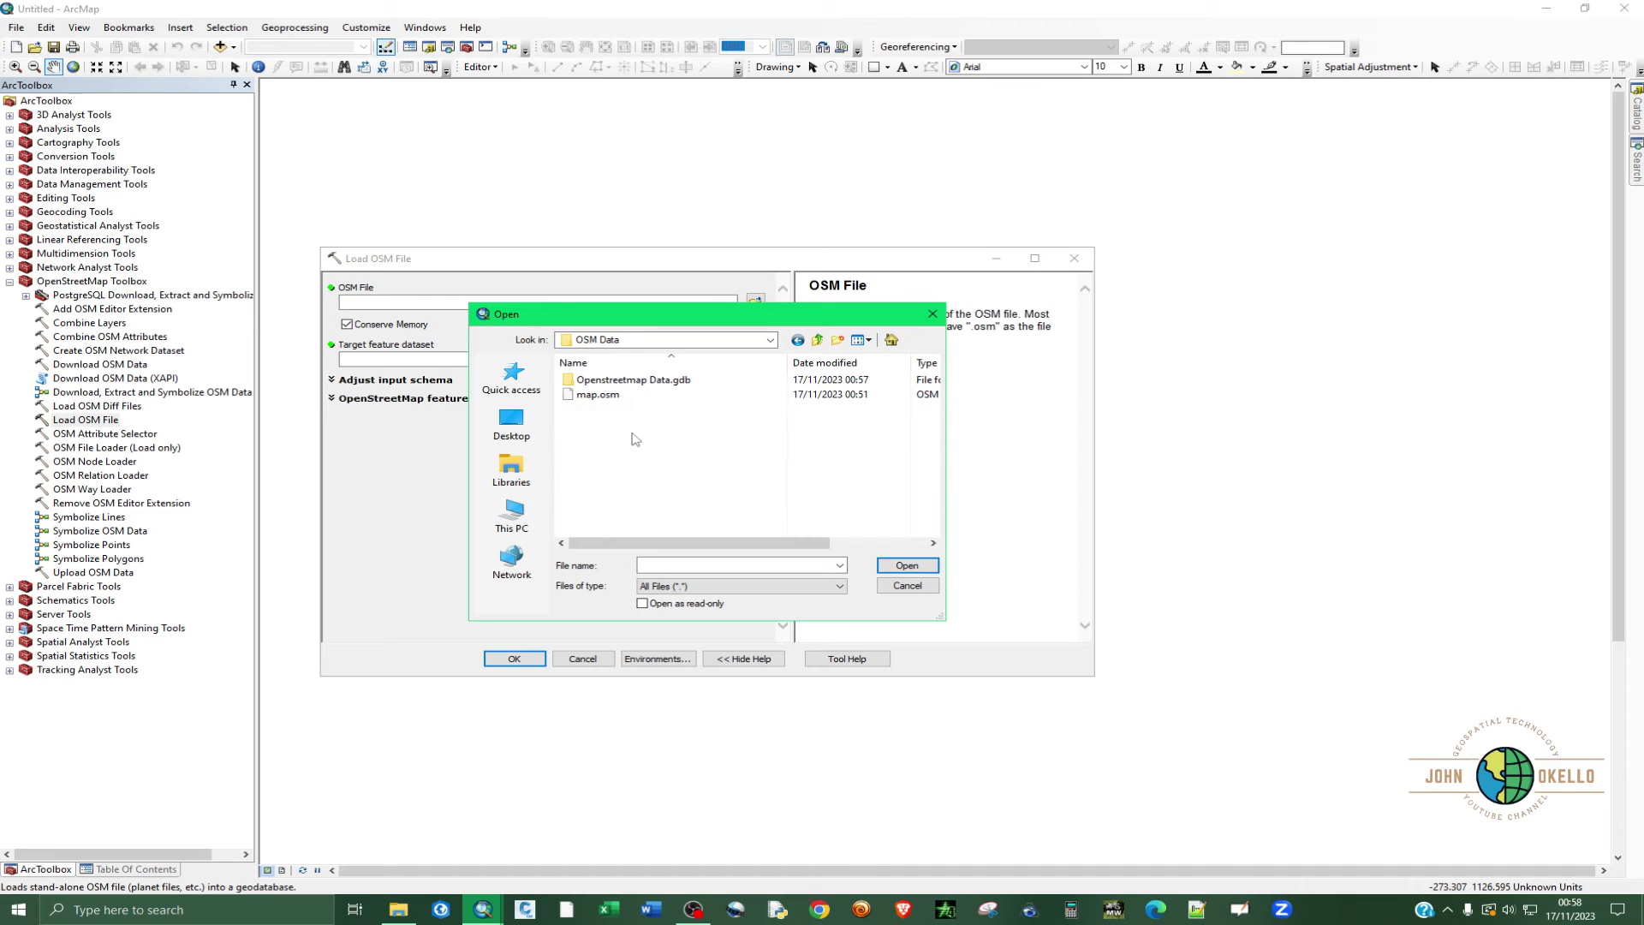
click(597, 396)
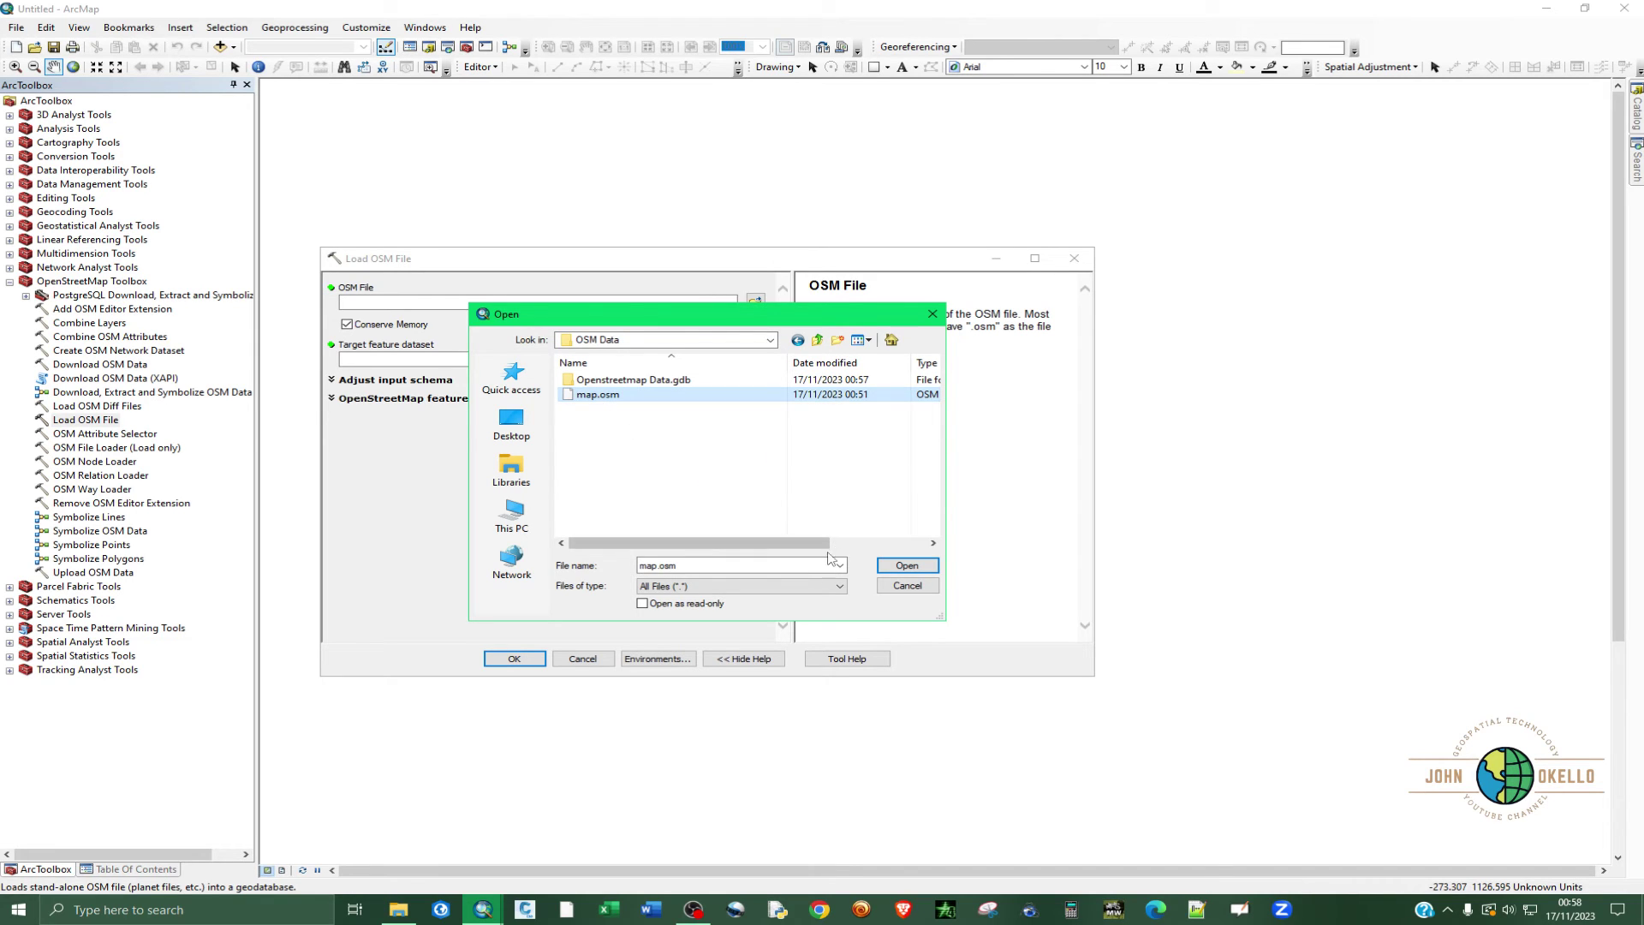
click(898, 562)
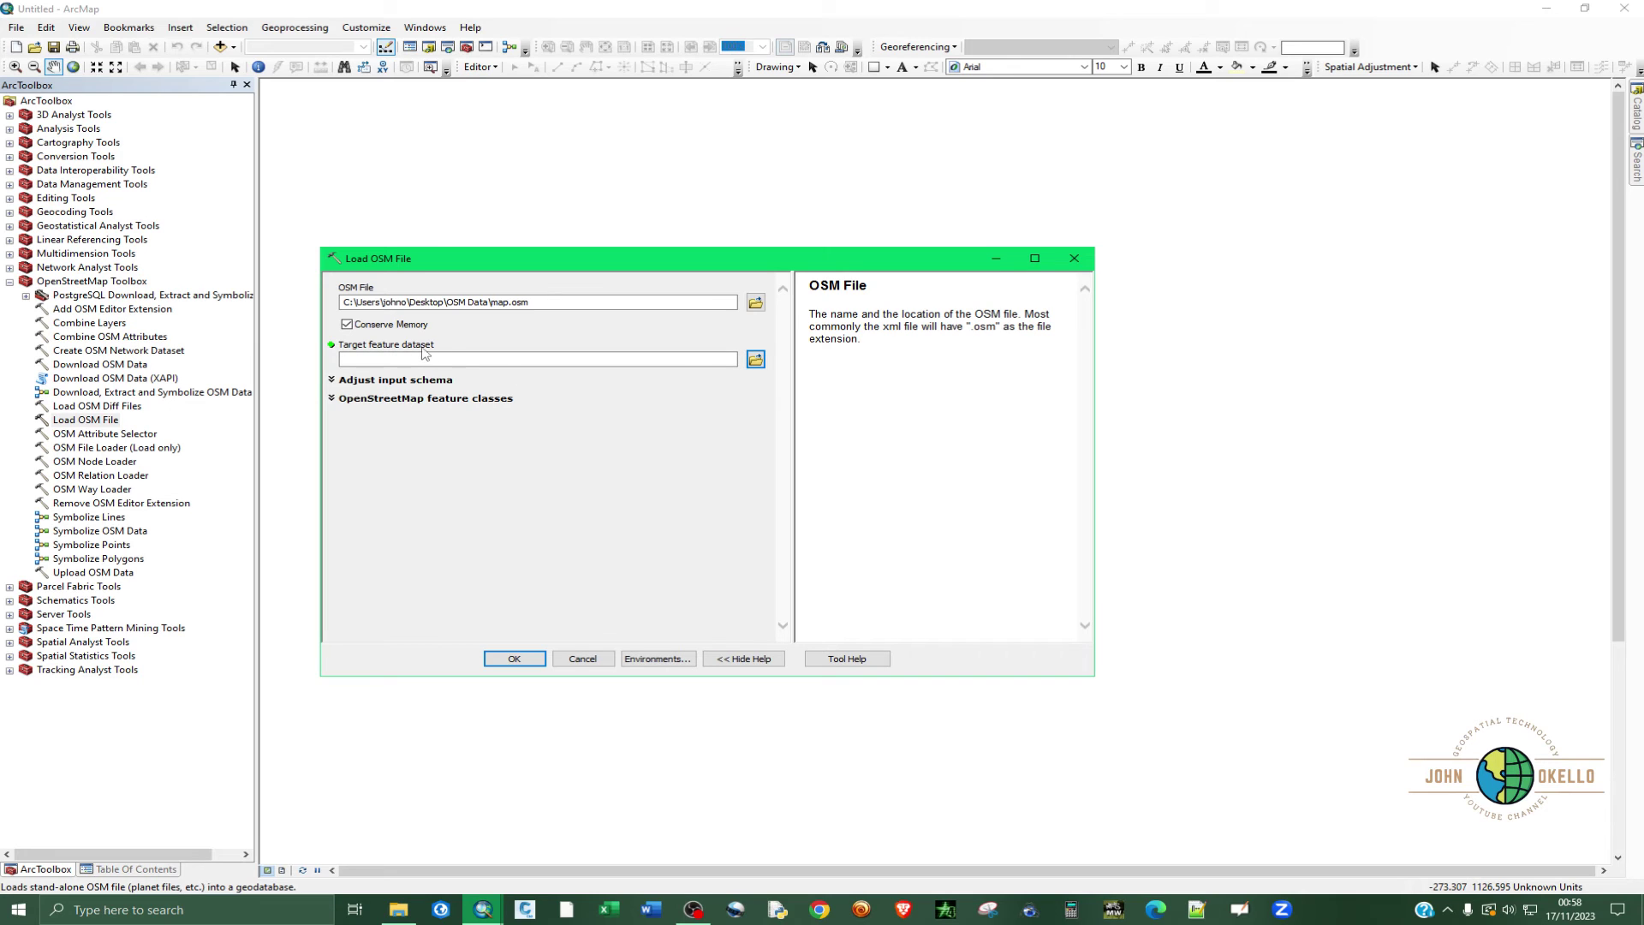
Step: Set the target feature dataset to a new dataset named Karura inside Openstreetmap Data.gdb in the desktop's OSM Data folder
click(755, 358)
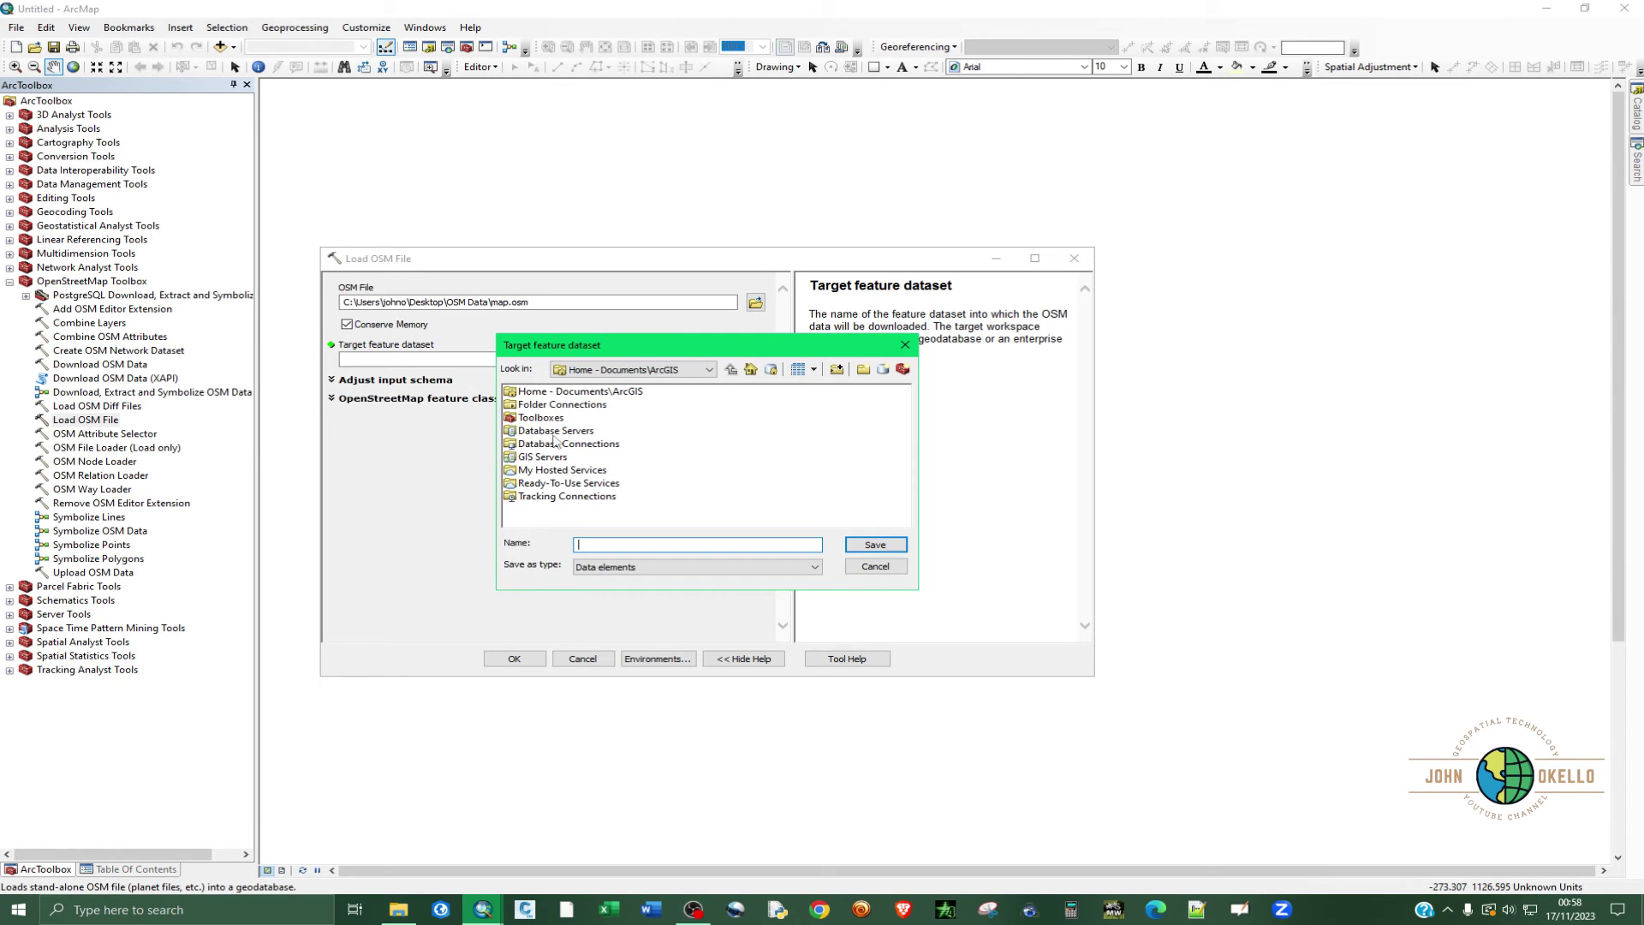
click(709, 369)
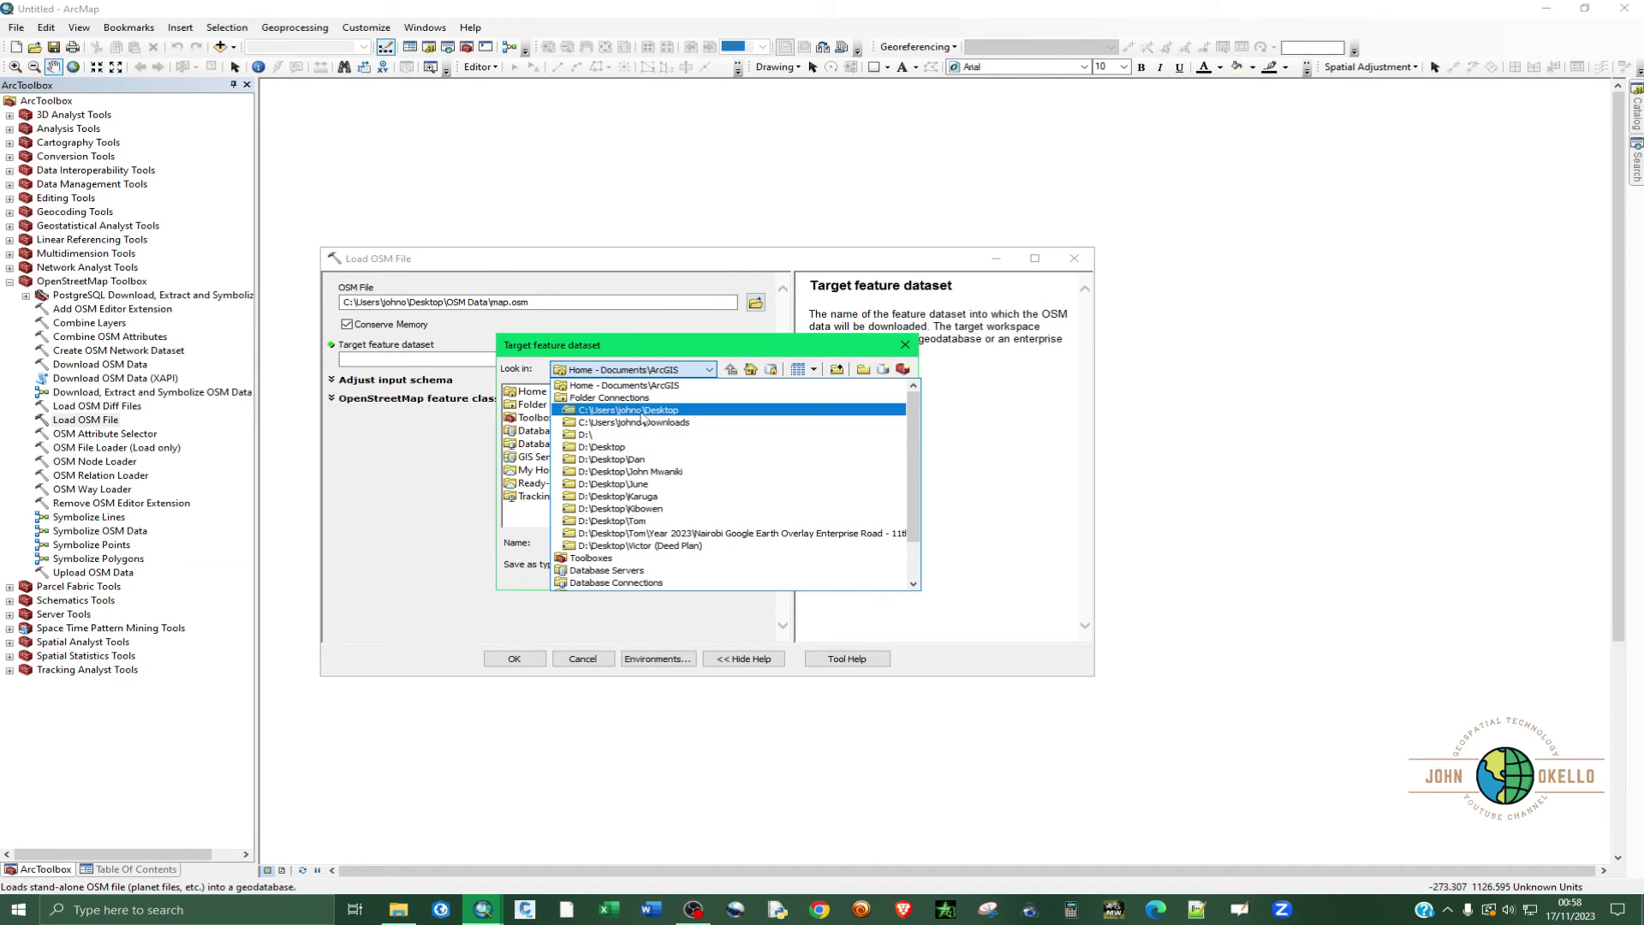
click(640, 410)
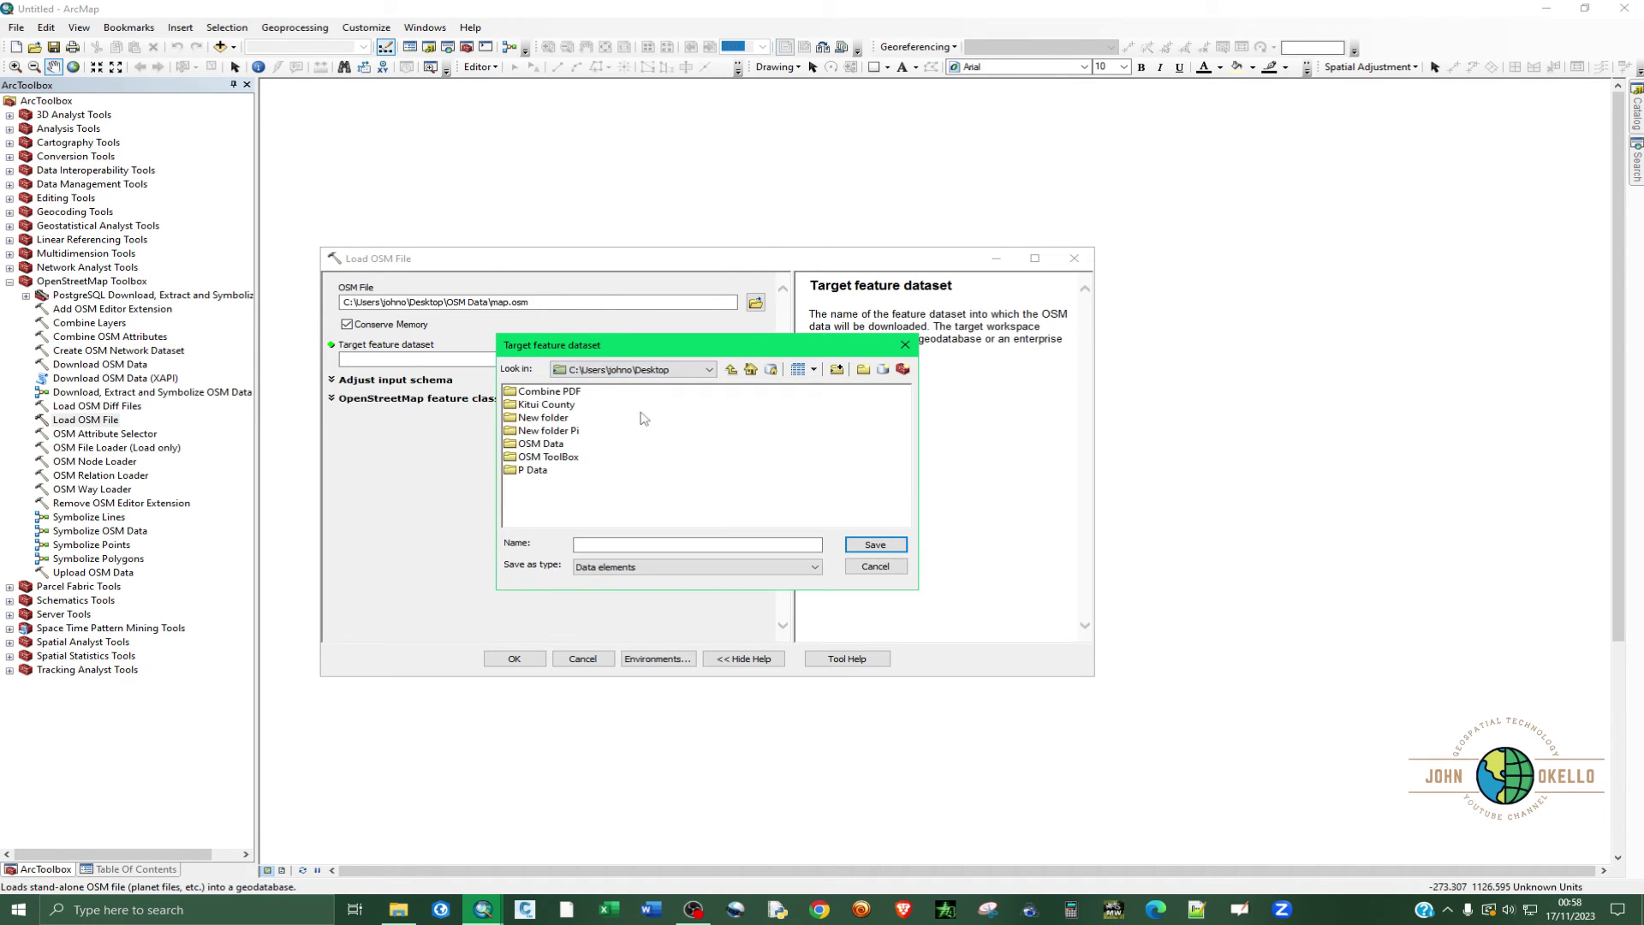
double_click(555, 444)
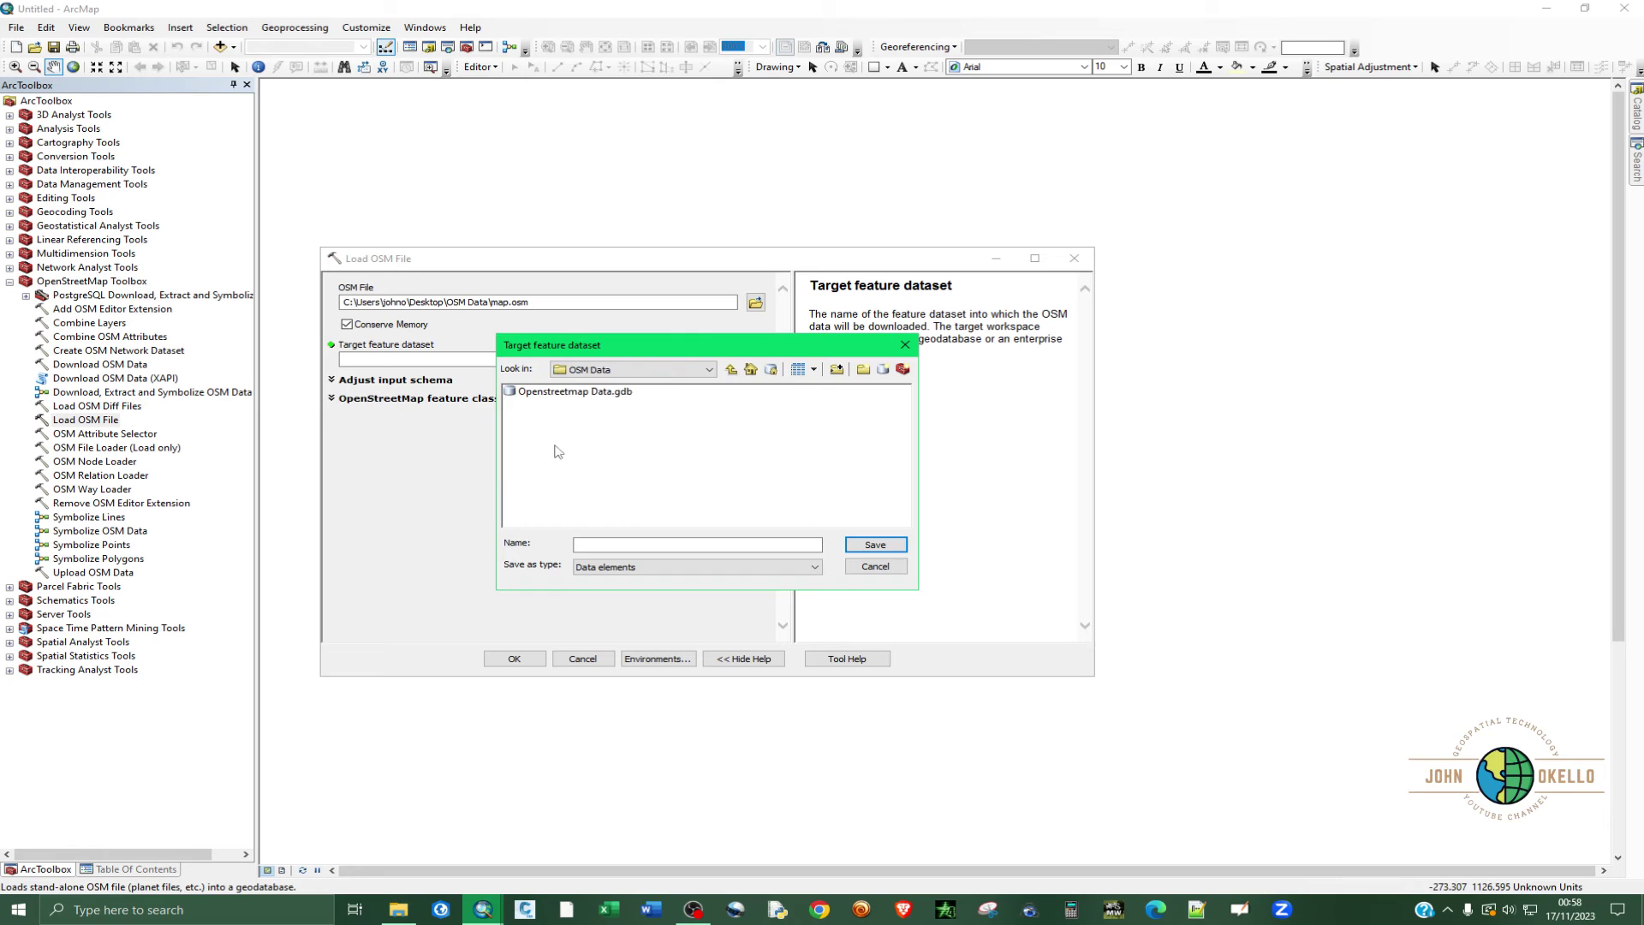
double_click(558, 396)
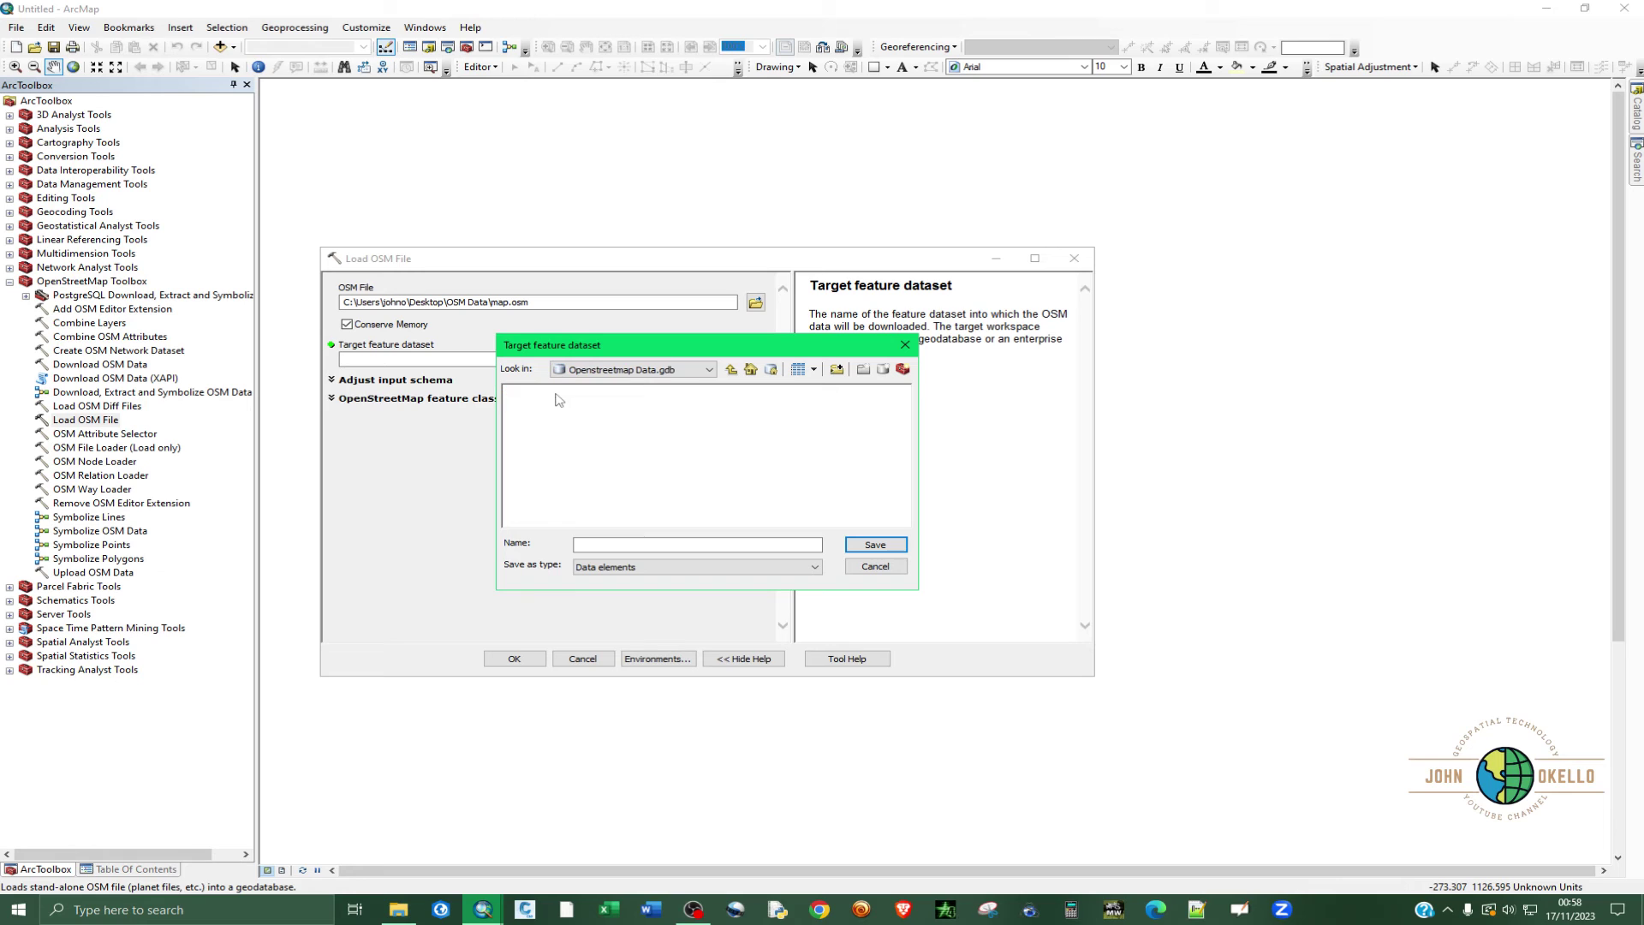
click(613, 546)
click(875, 545)
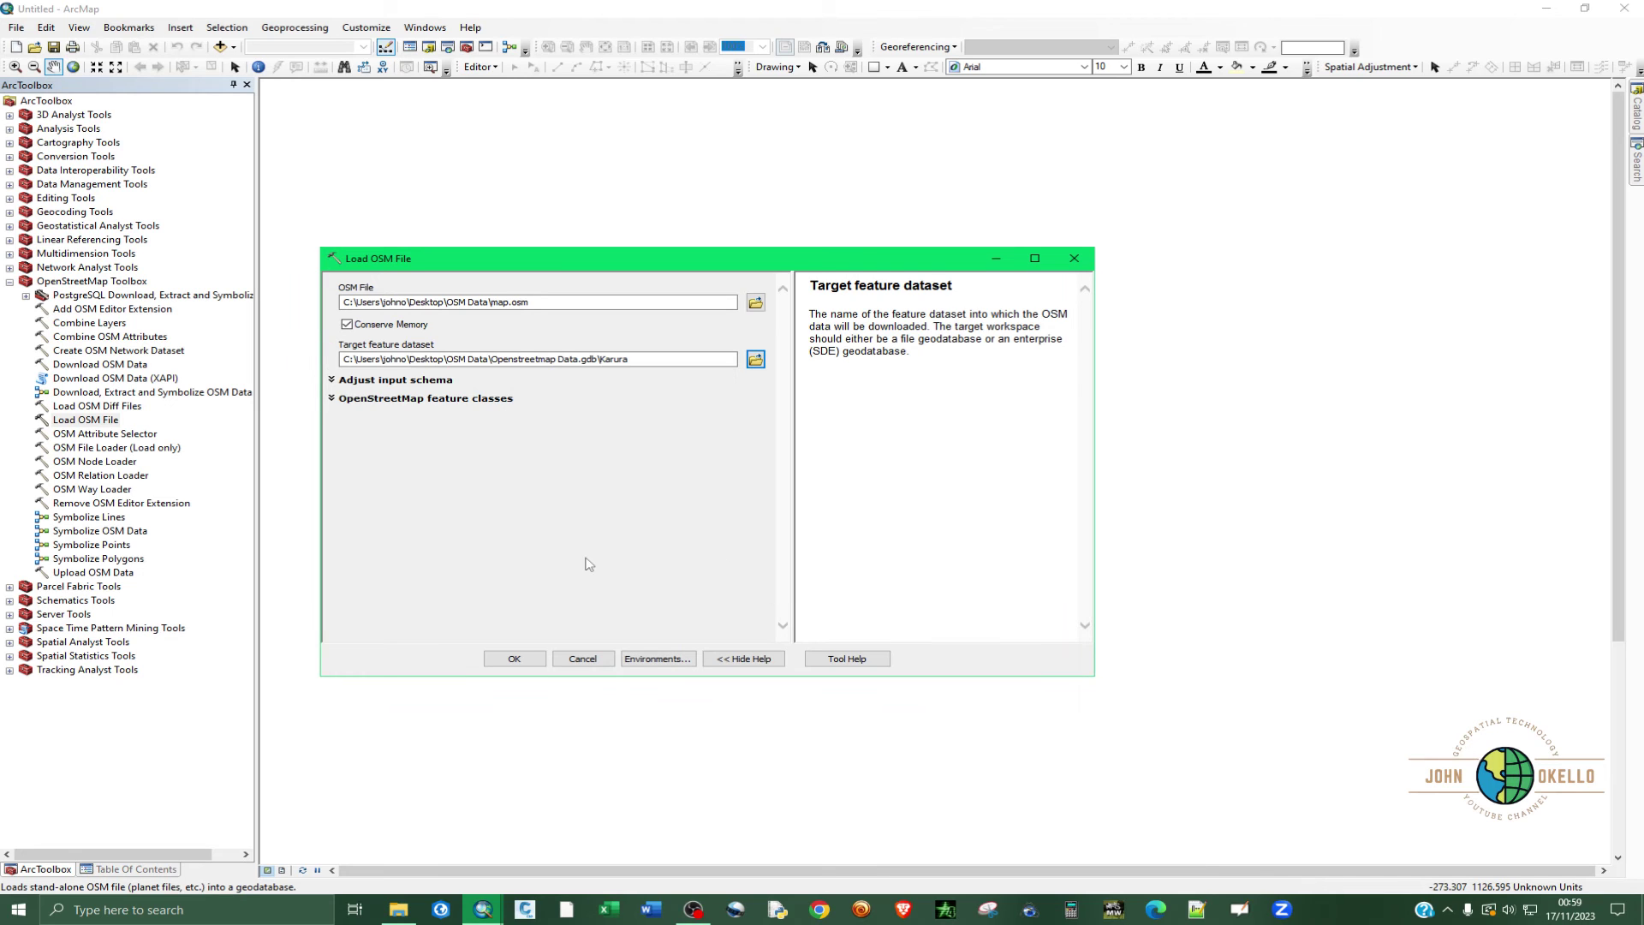
Step: Run the Load OSM File tool and switch from the collapsed OpenStreetMap Toolbox to the map's table of contents
click(514, 659)
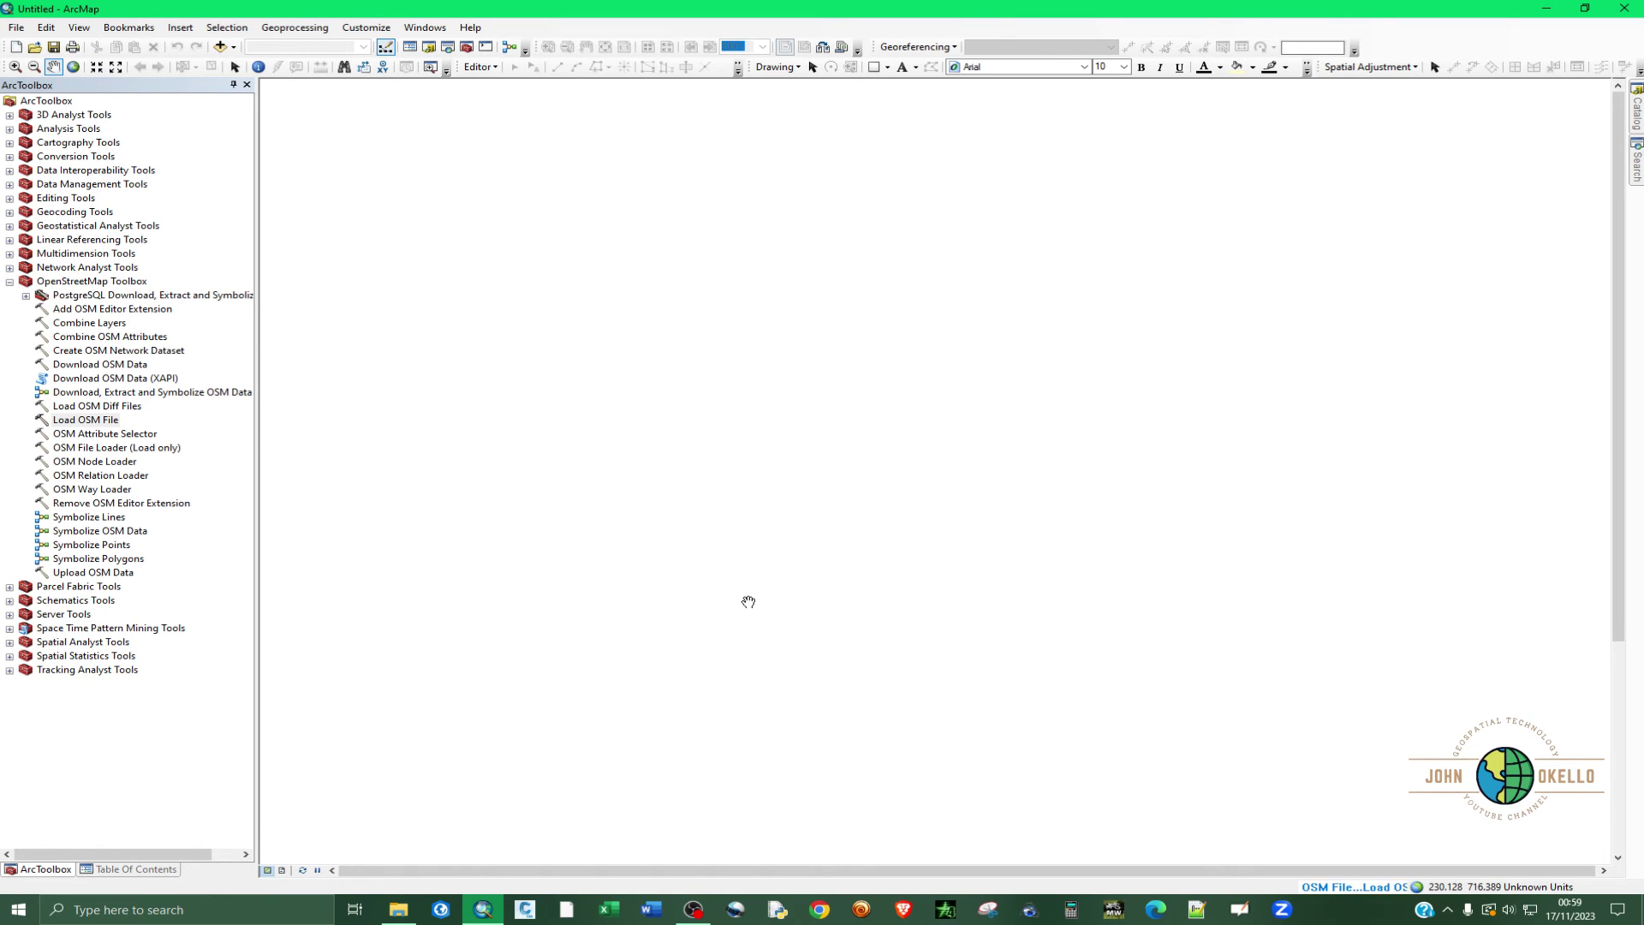
click(9, 281)
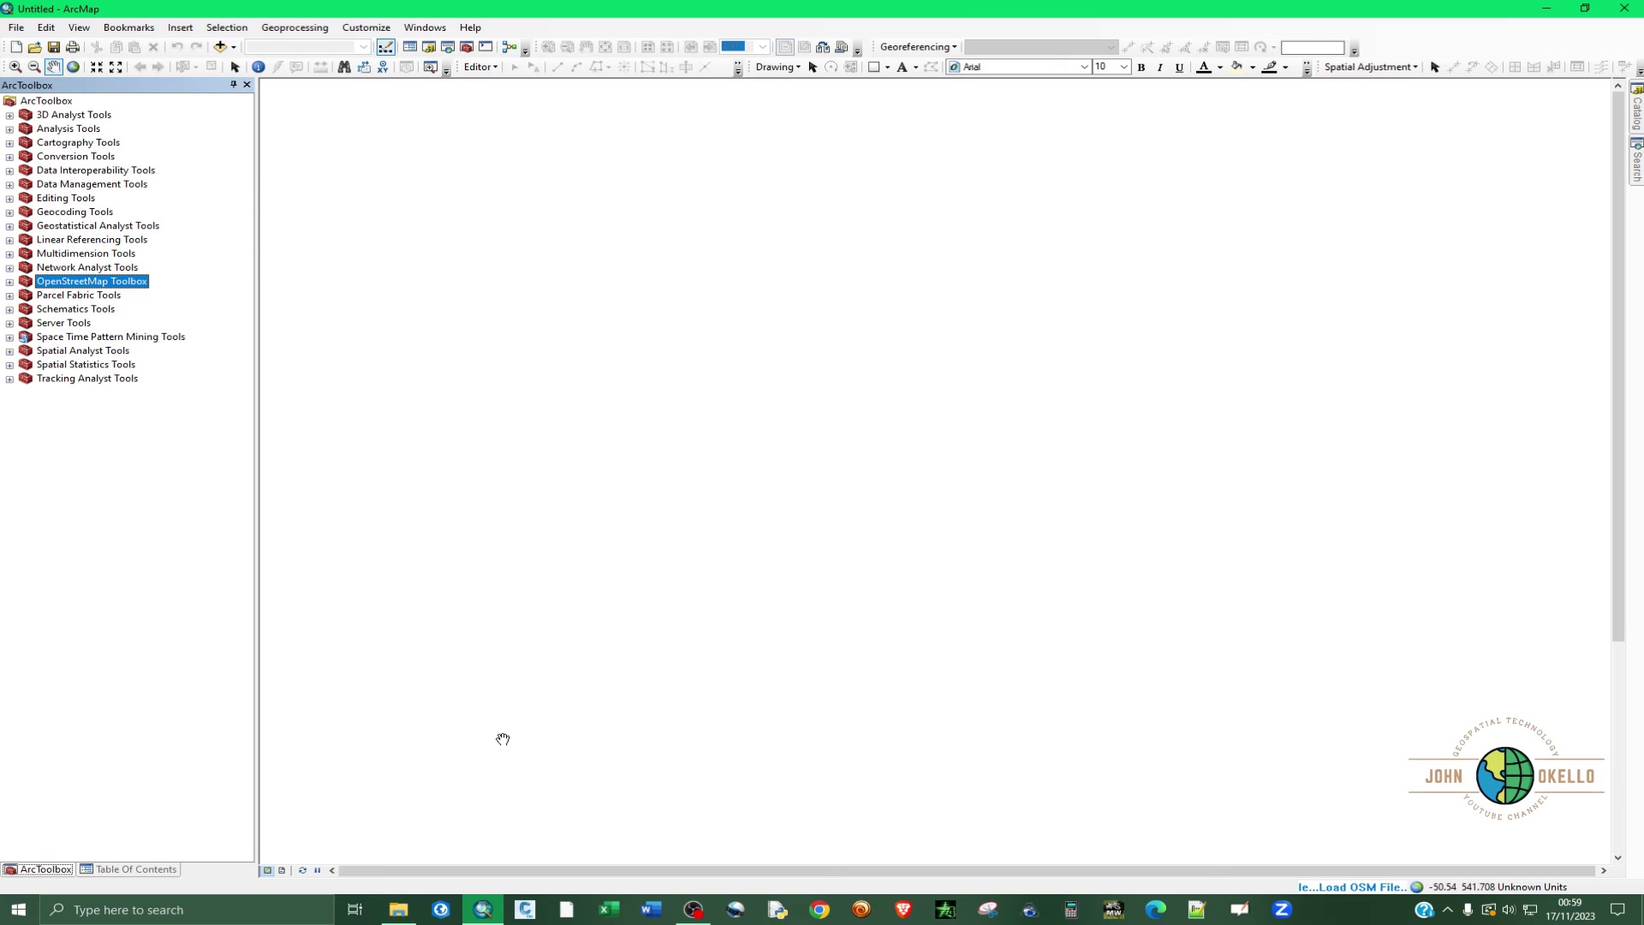
click(149, 869)
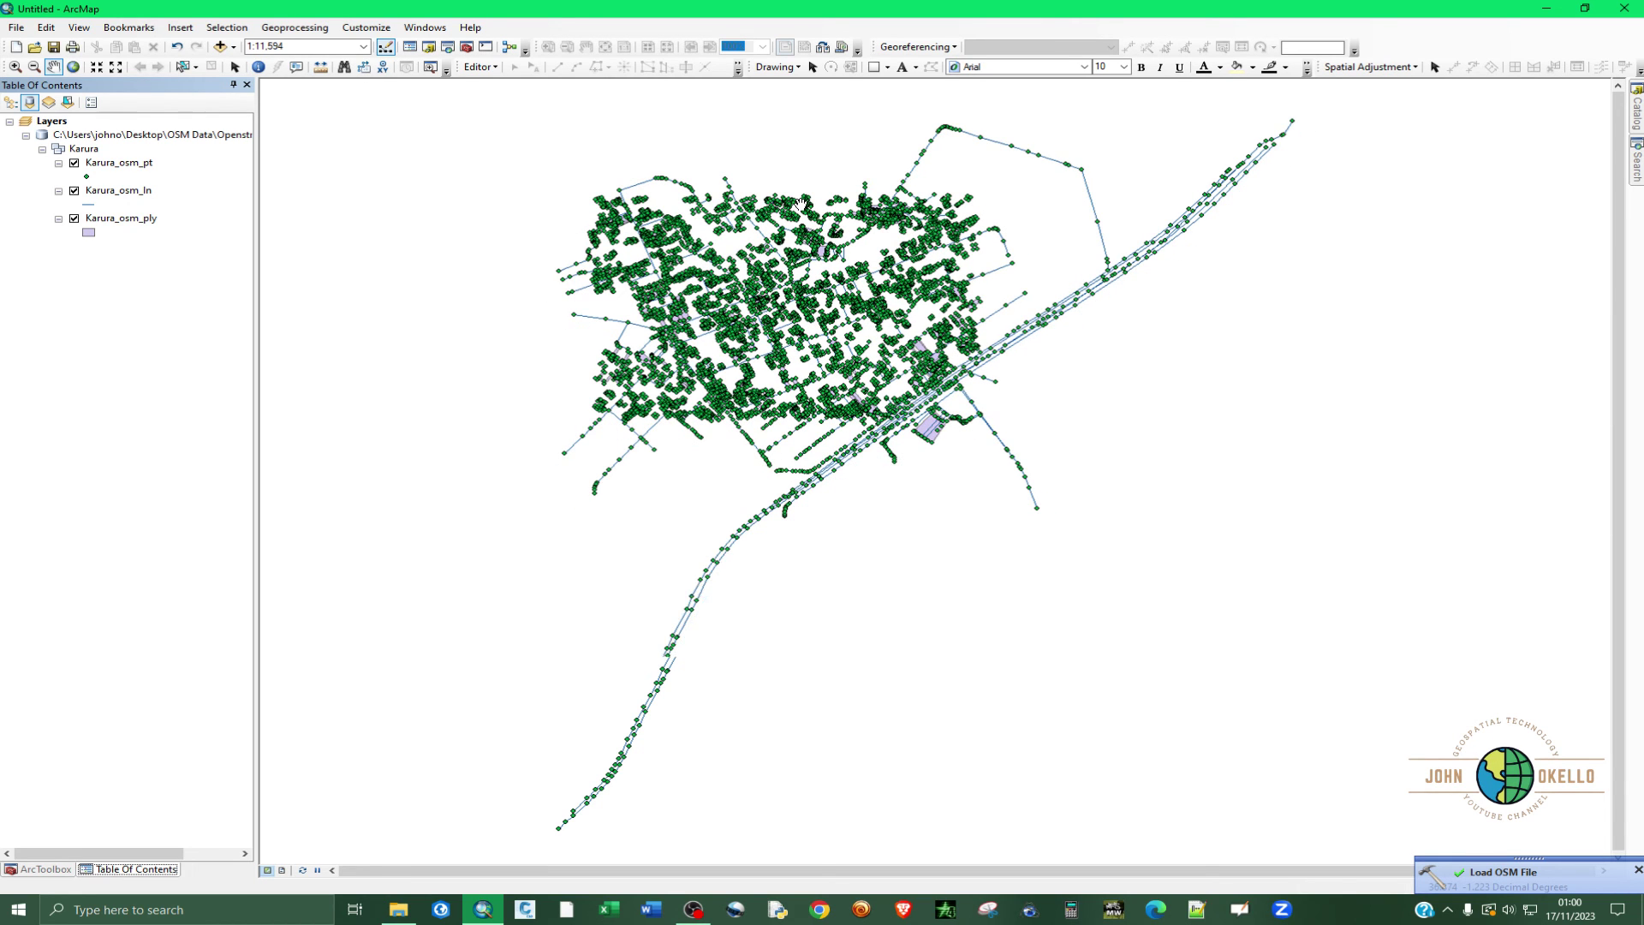
scroll(804, 188, down, 1)
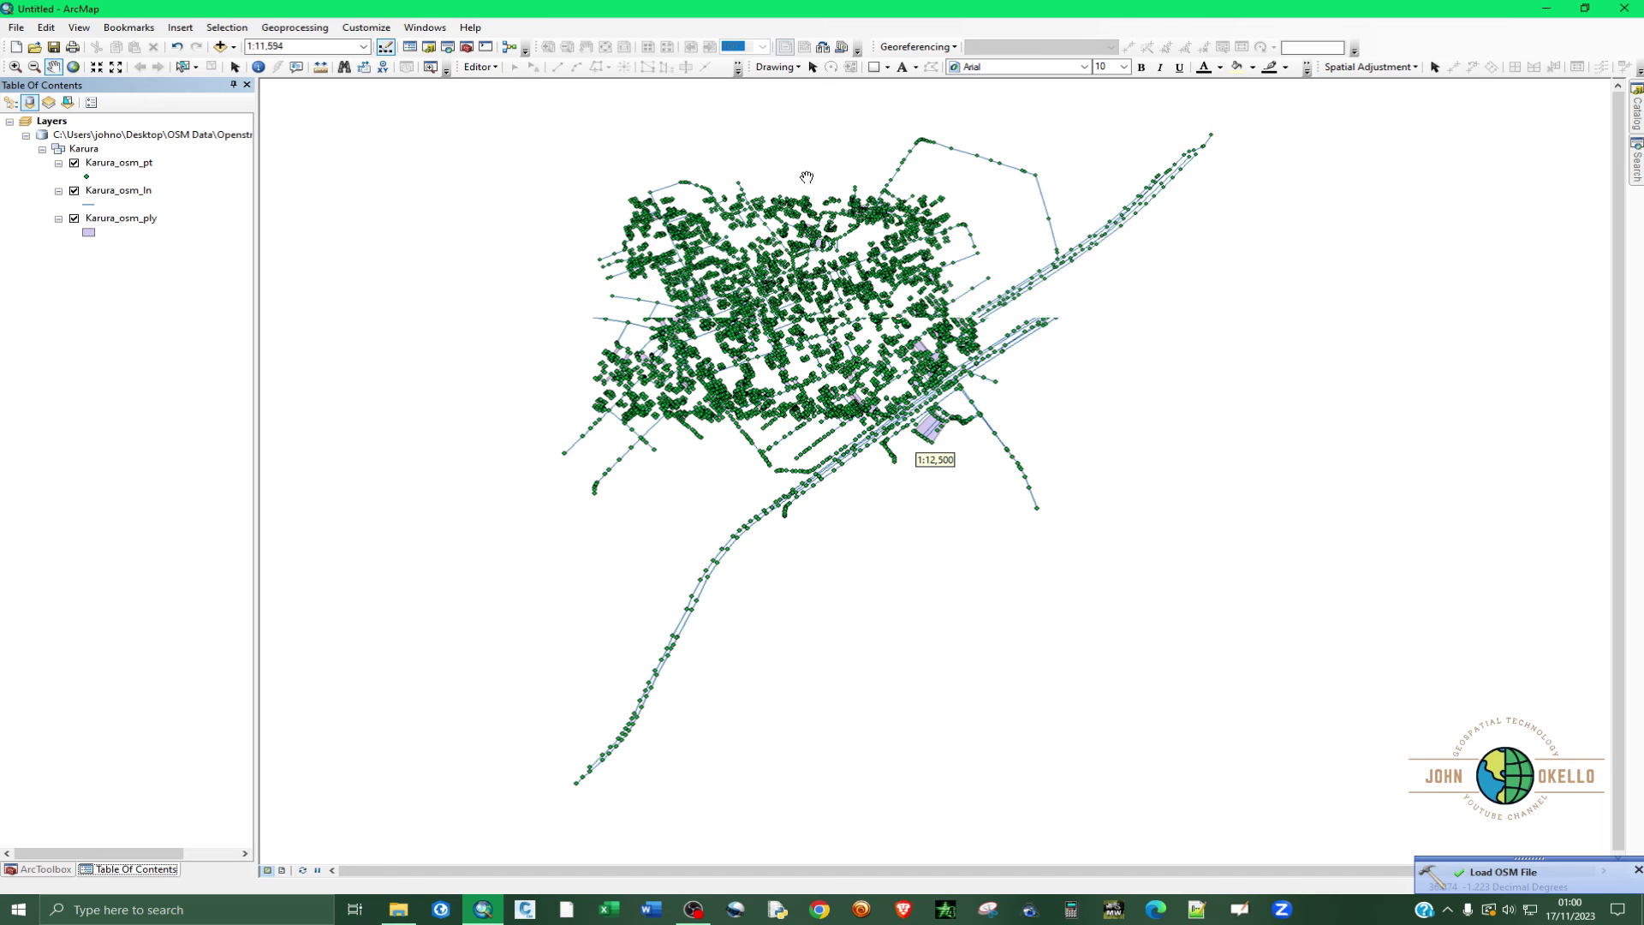
scroll(777, 178, down, 1)
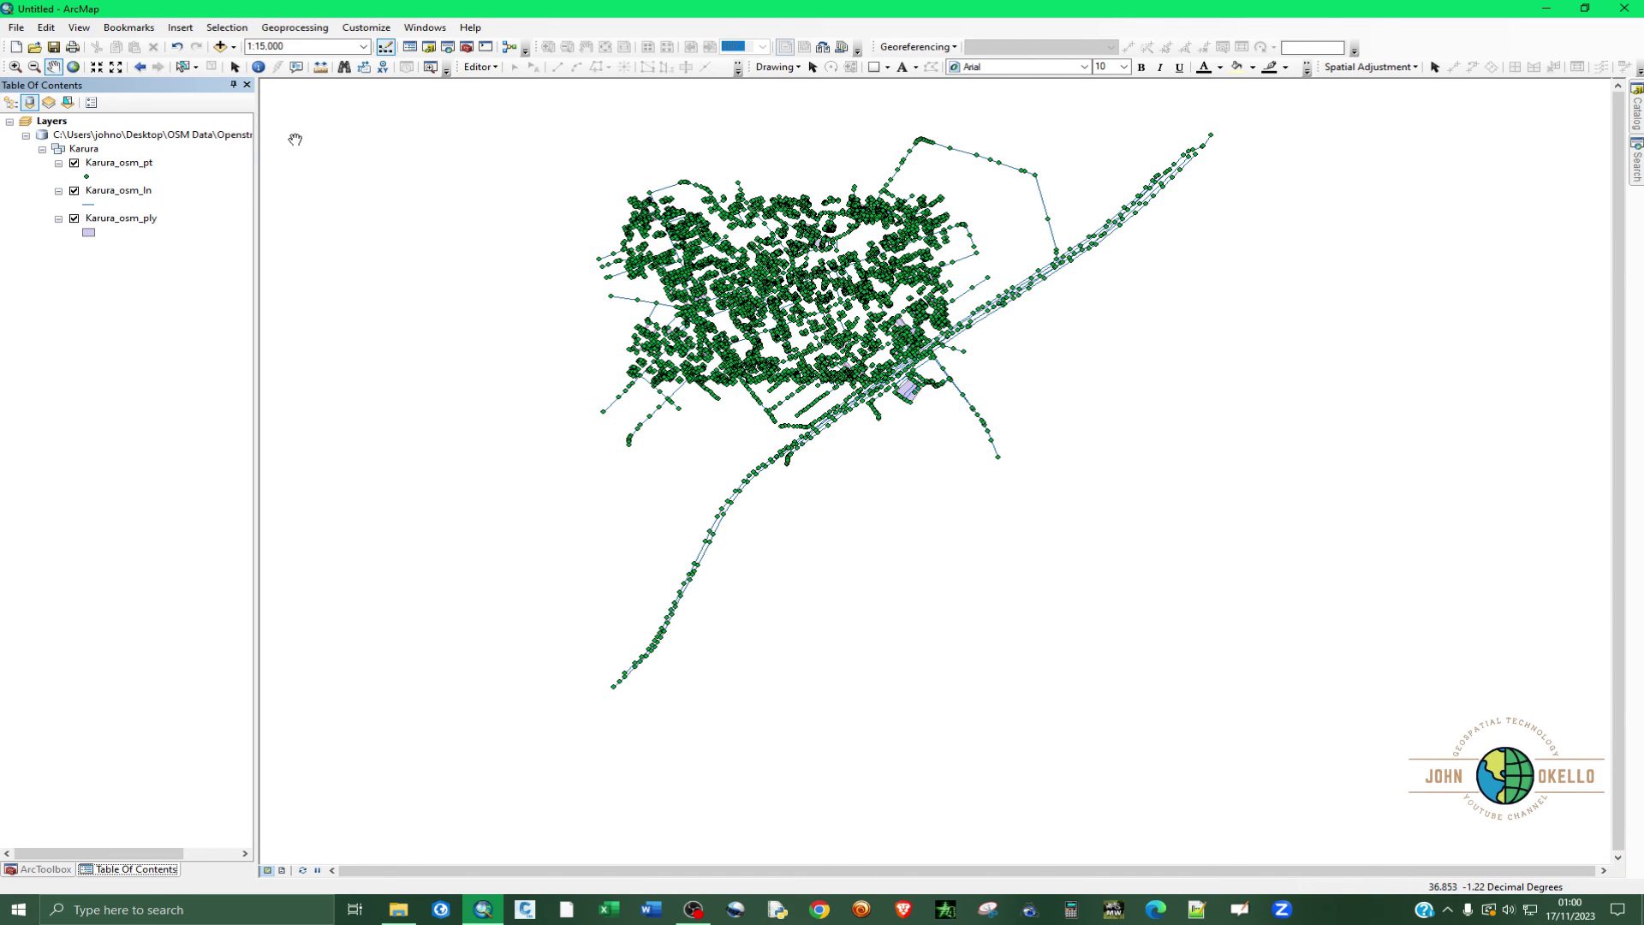
Step: Examine the fields in the attribute table of the Karura_osm_pt layer and close the table
right_click(101, 165)
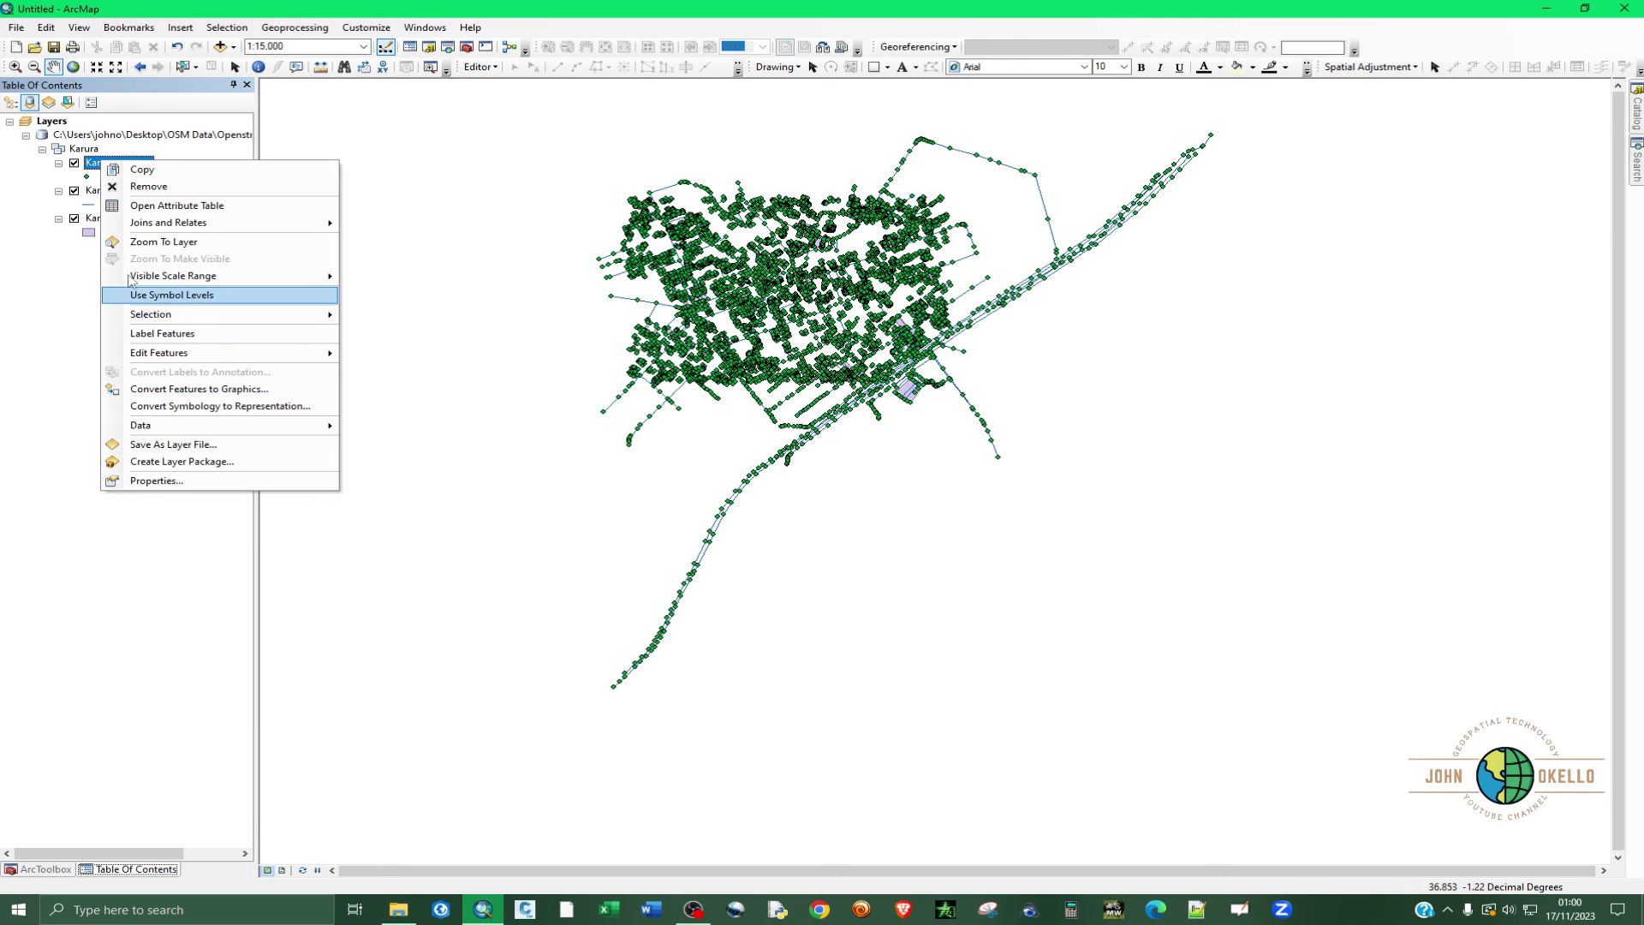
click(160, 206)
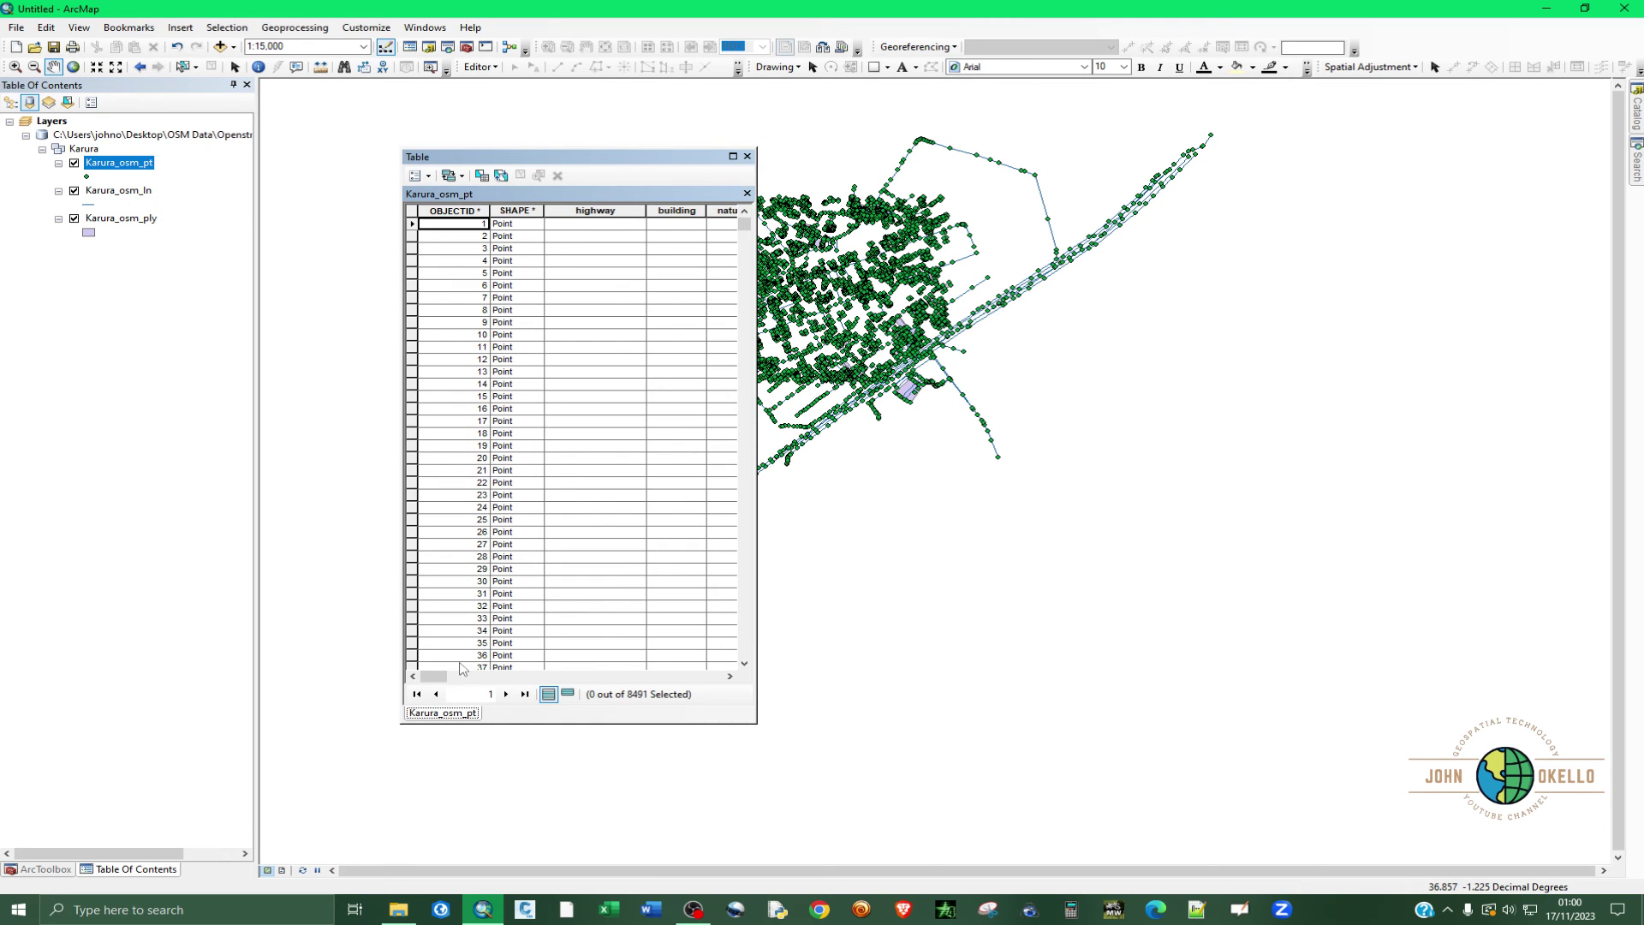
drag(435, 679, 728, 675)
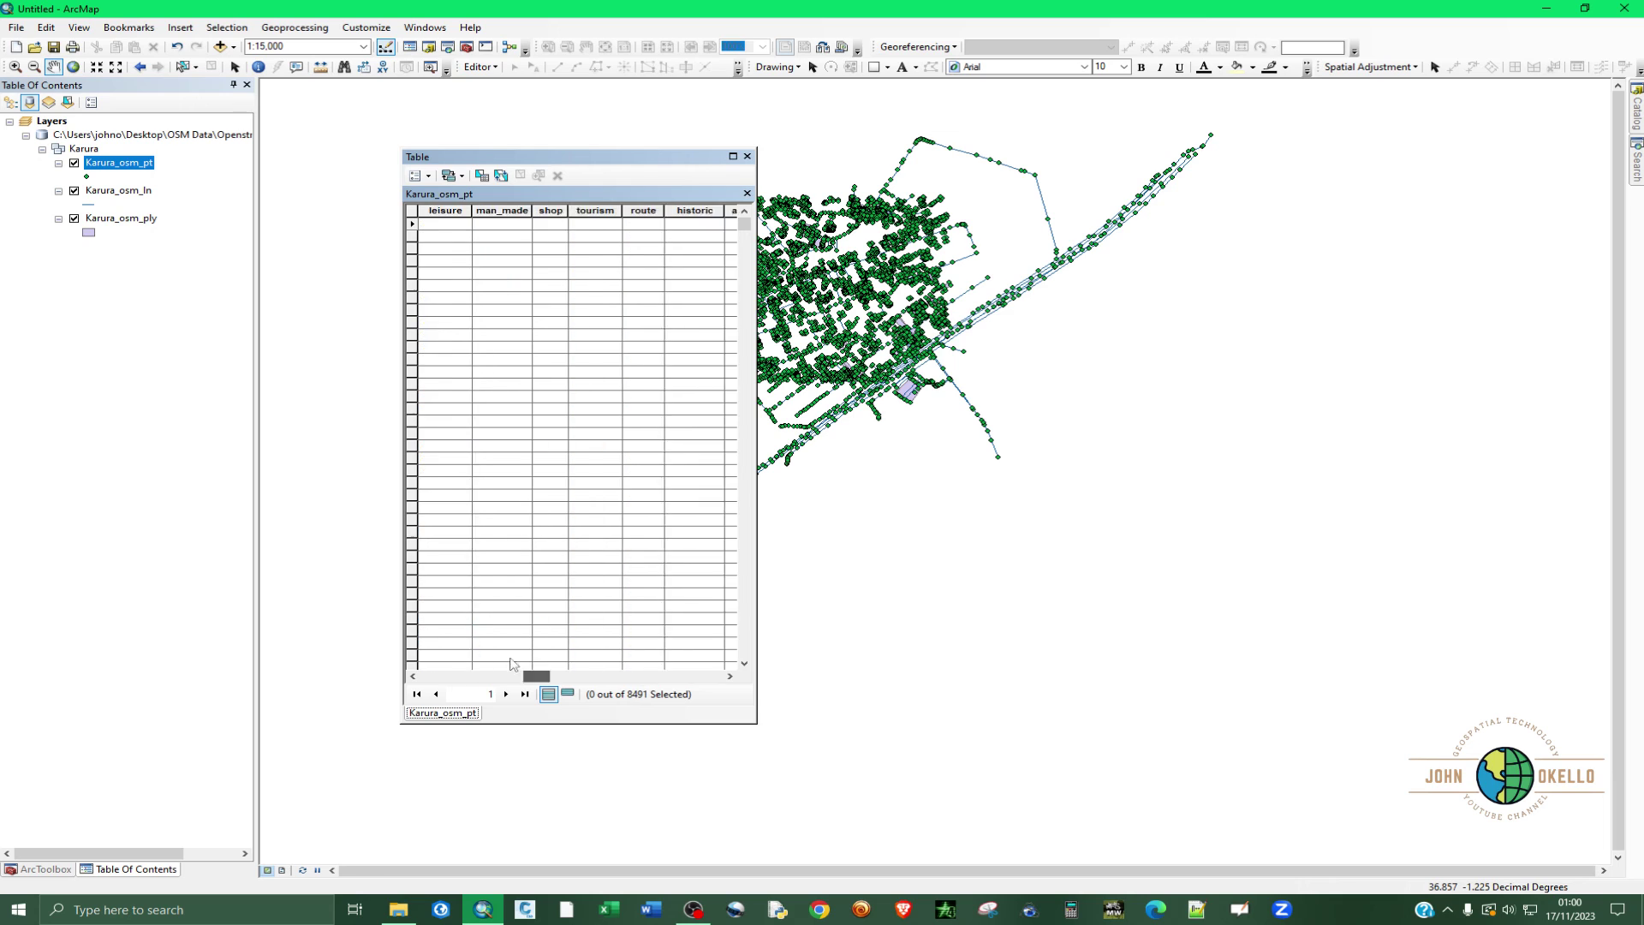
click(746, 156)
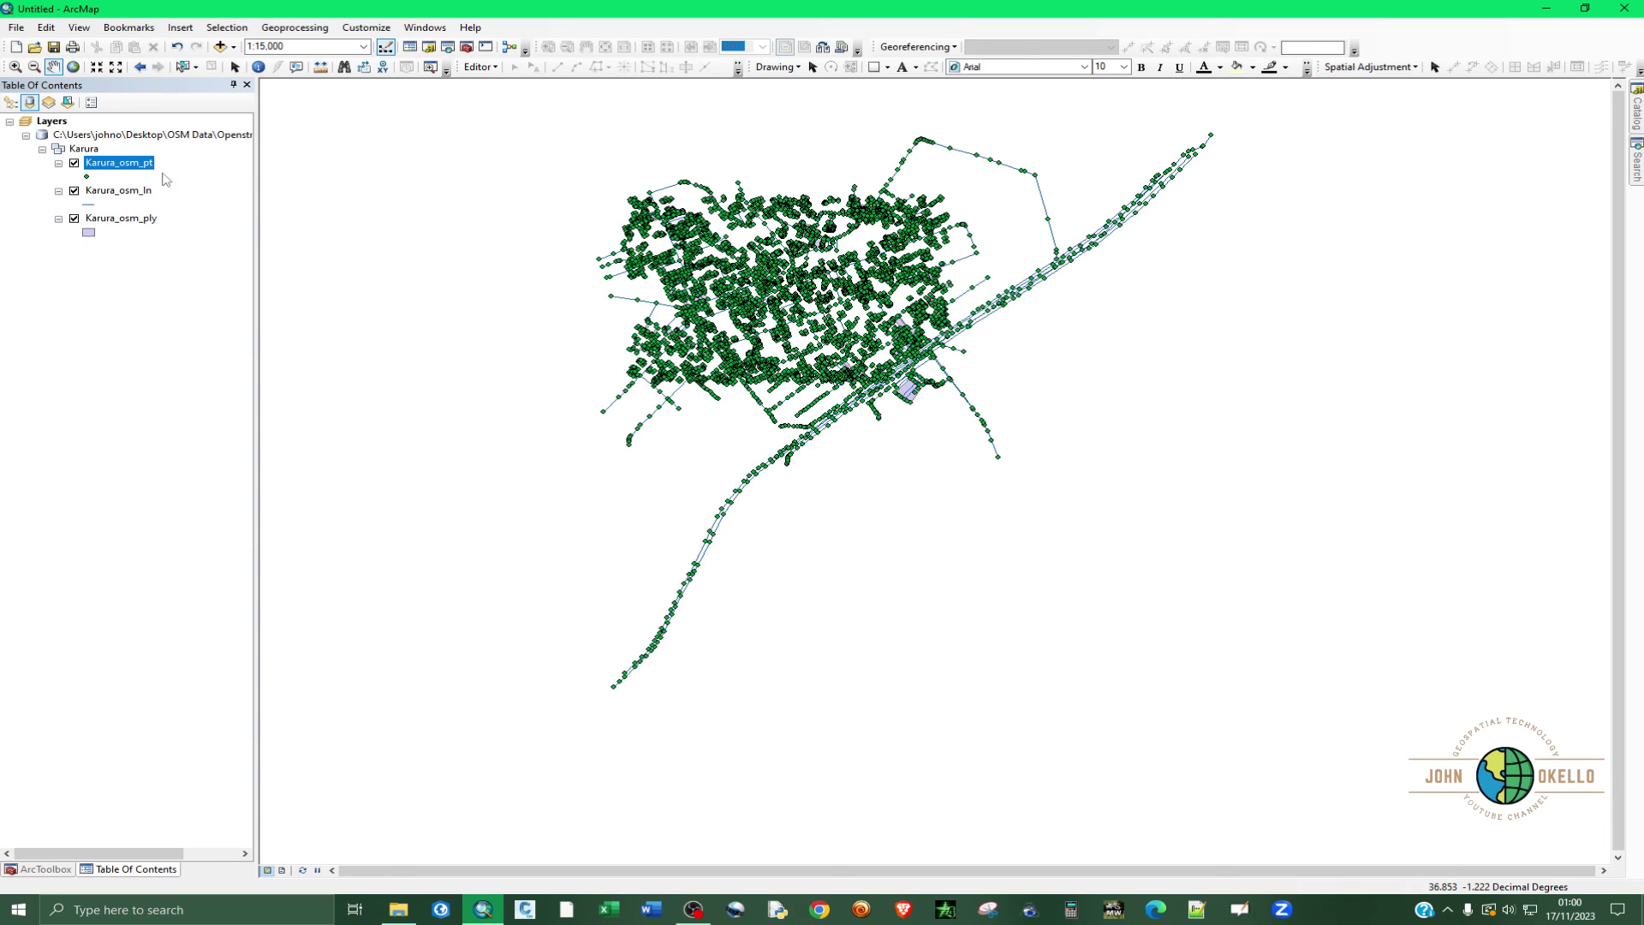
Step: Hide the Karura_osm_pt point layer, inspect the lines and polygons on the map and activate the Select Elements tool
click(74, 163)
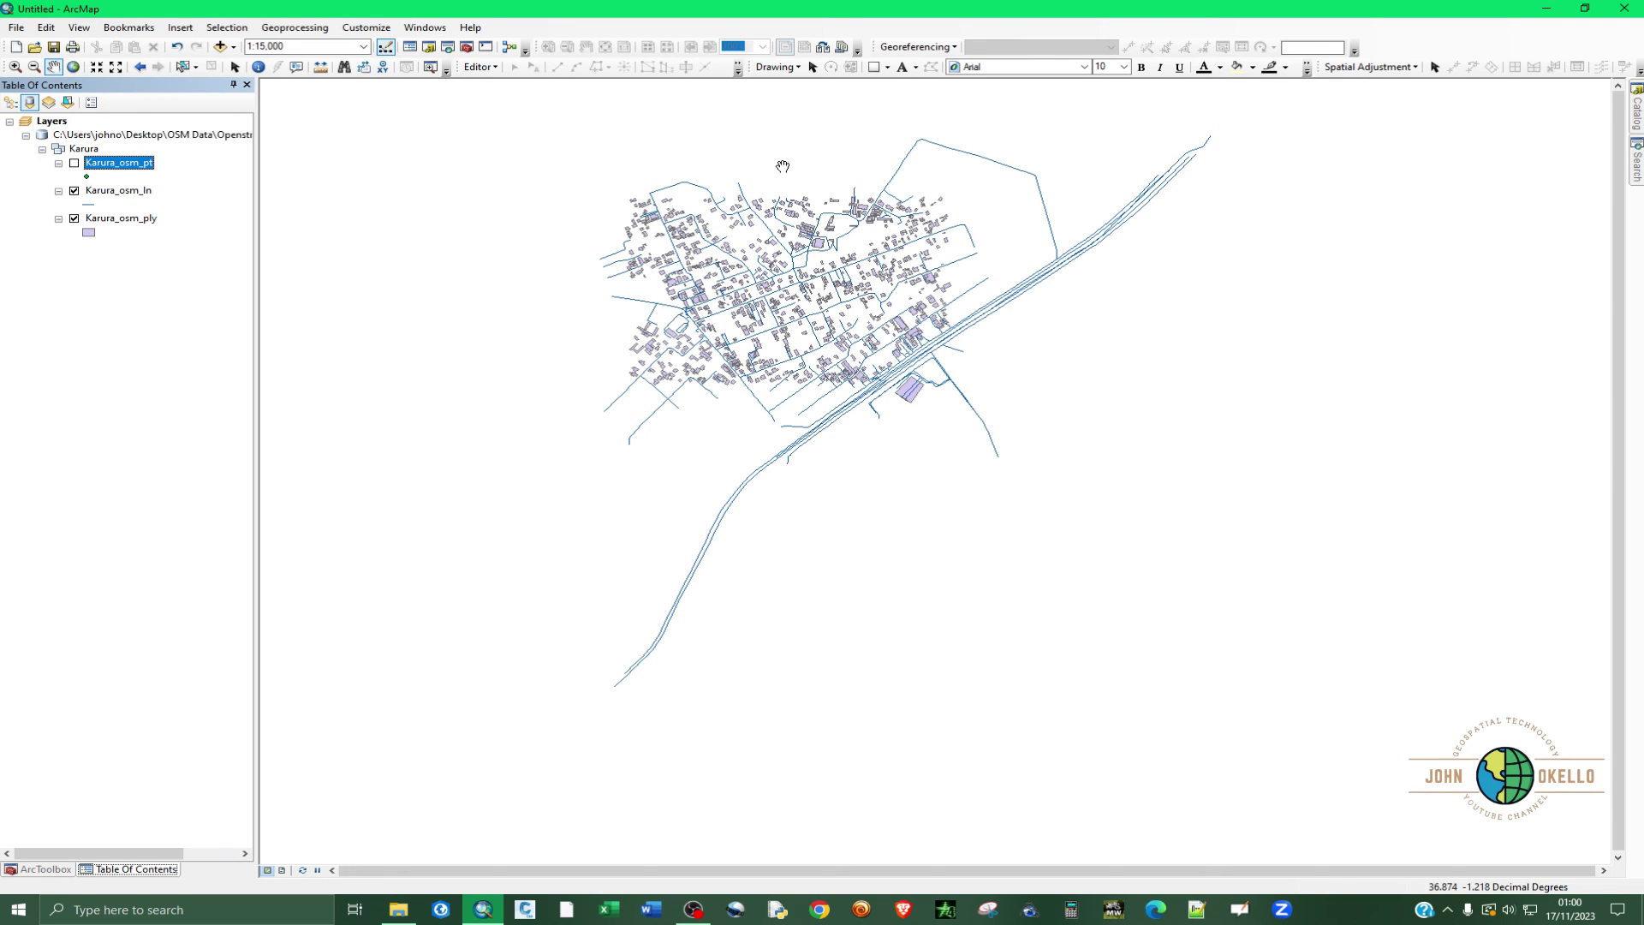
scroll(782, 166, up, 1)
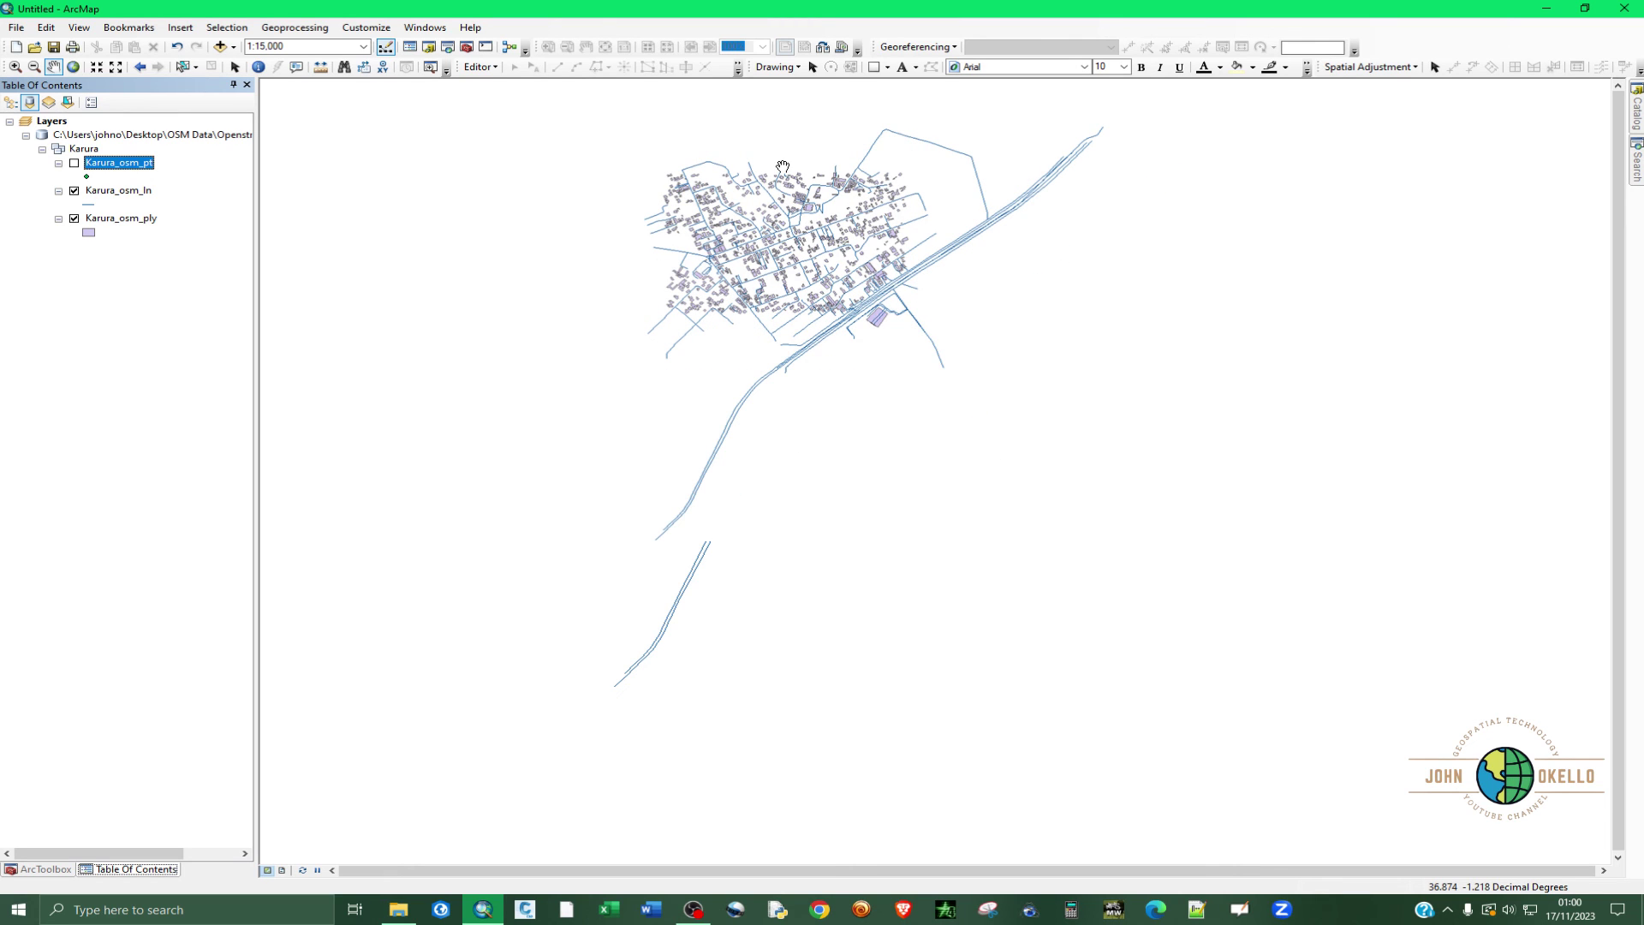
scroll(777, 169, up, 1)
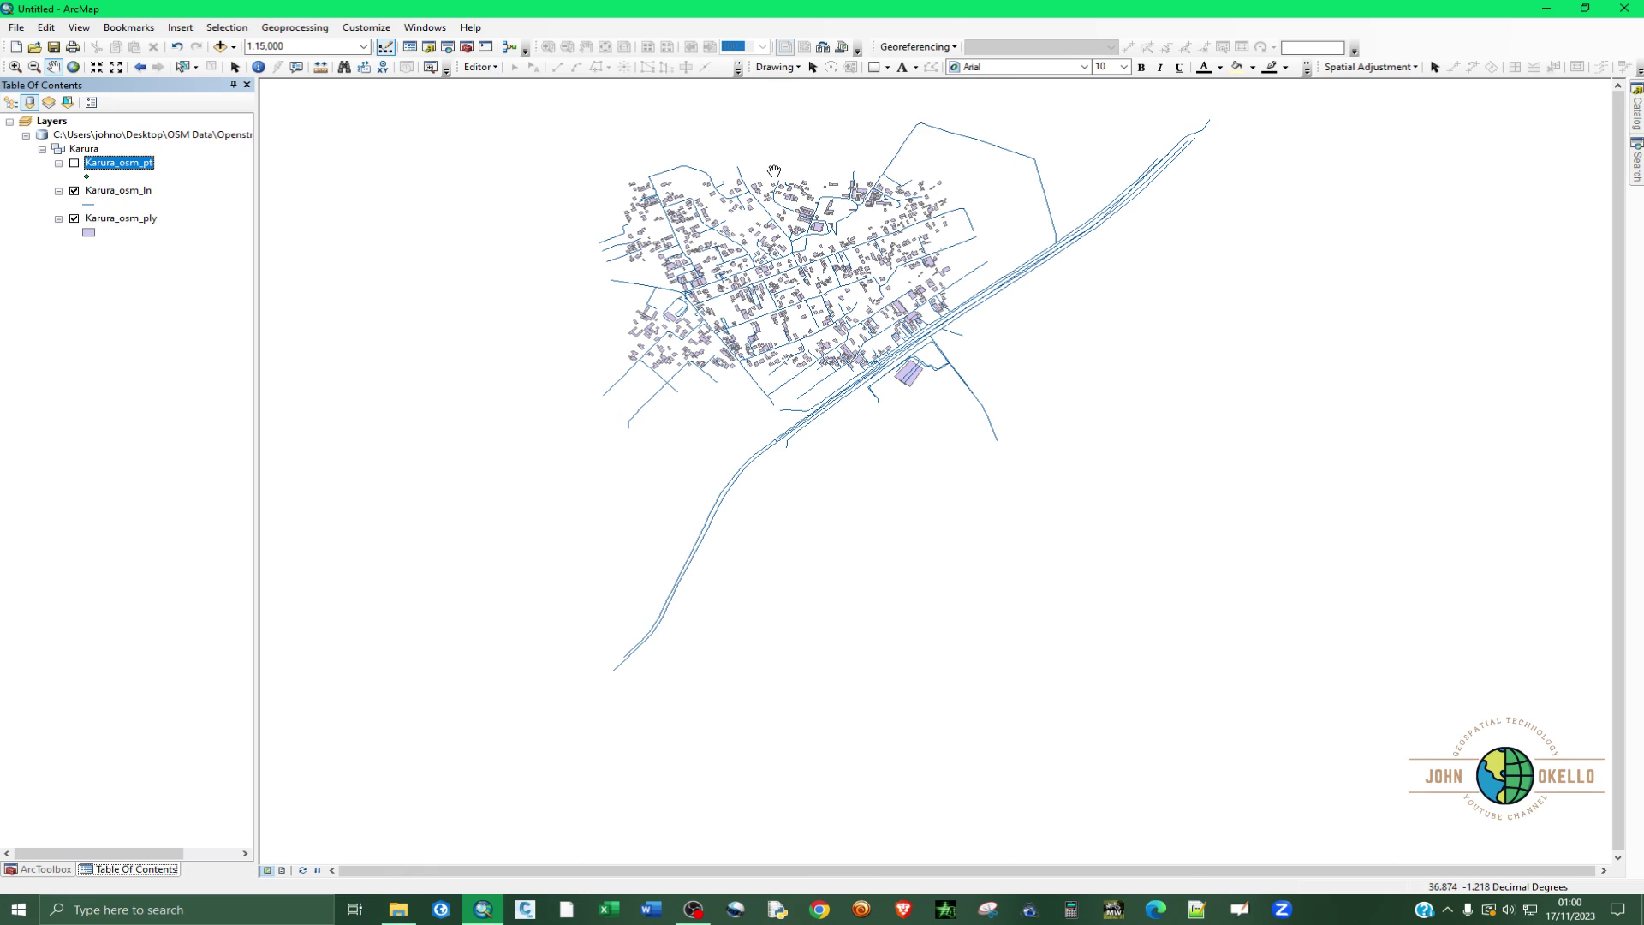
scroll(734, 165, down, 1)
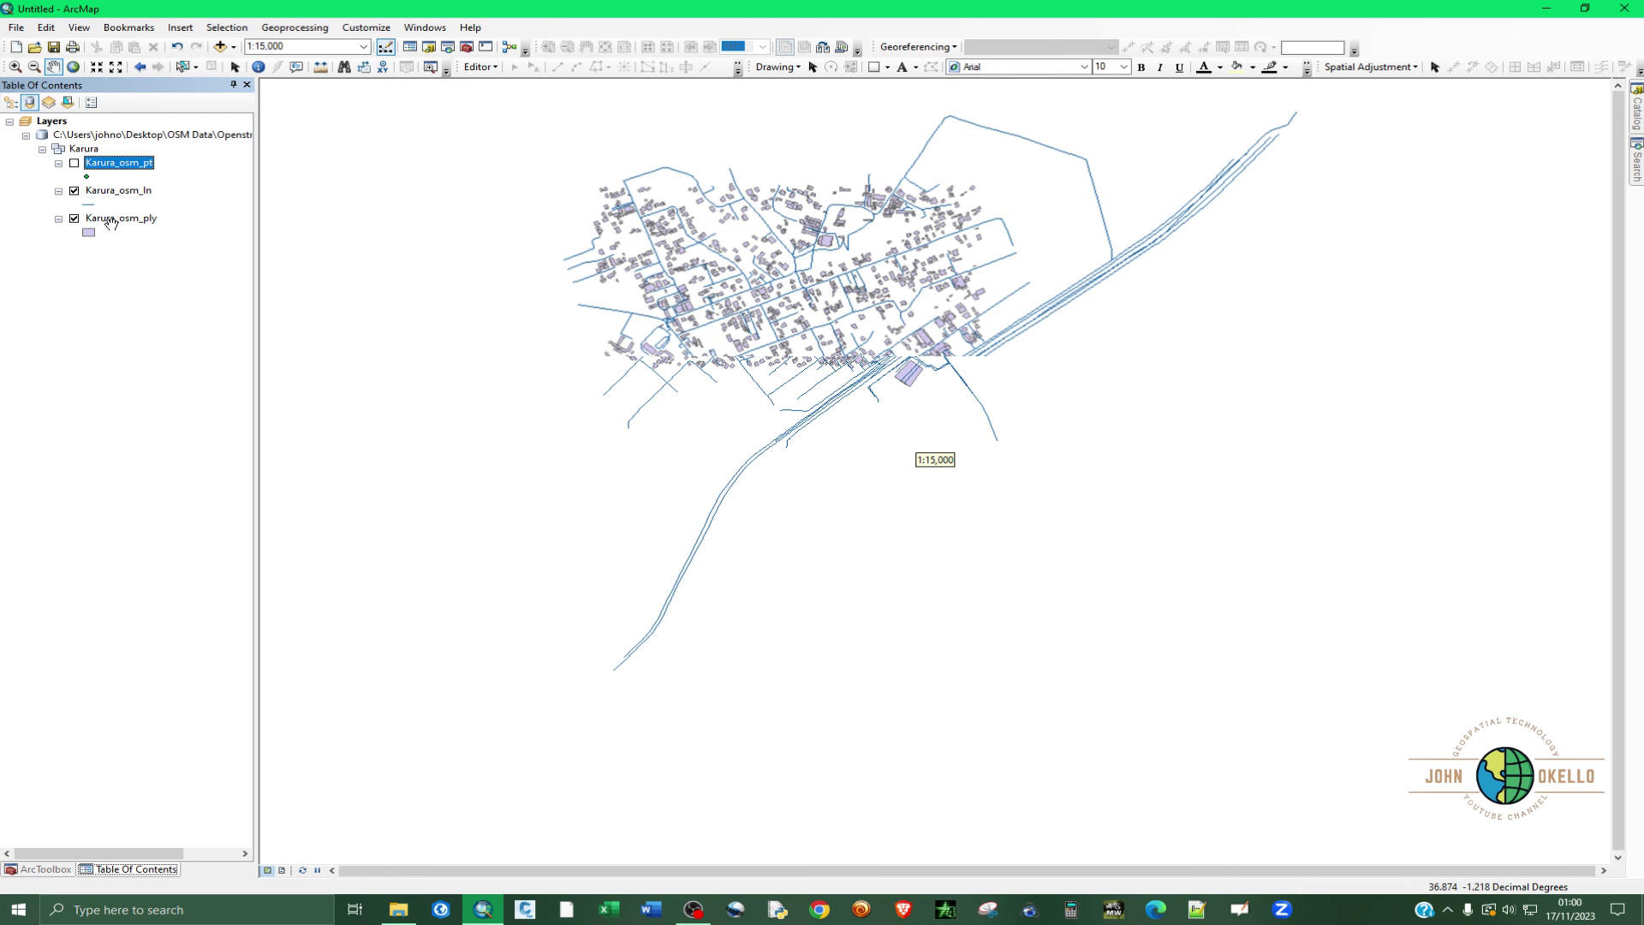
click(157, 67)
click(234, 66)
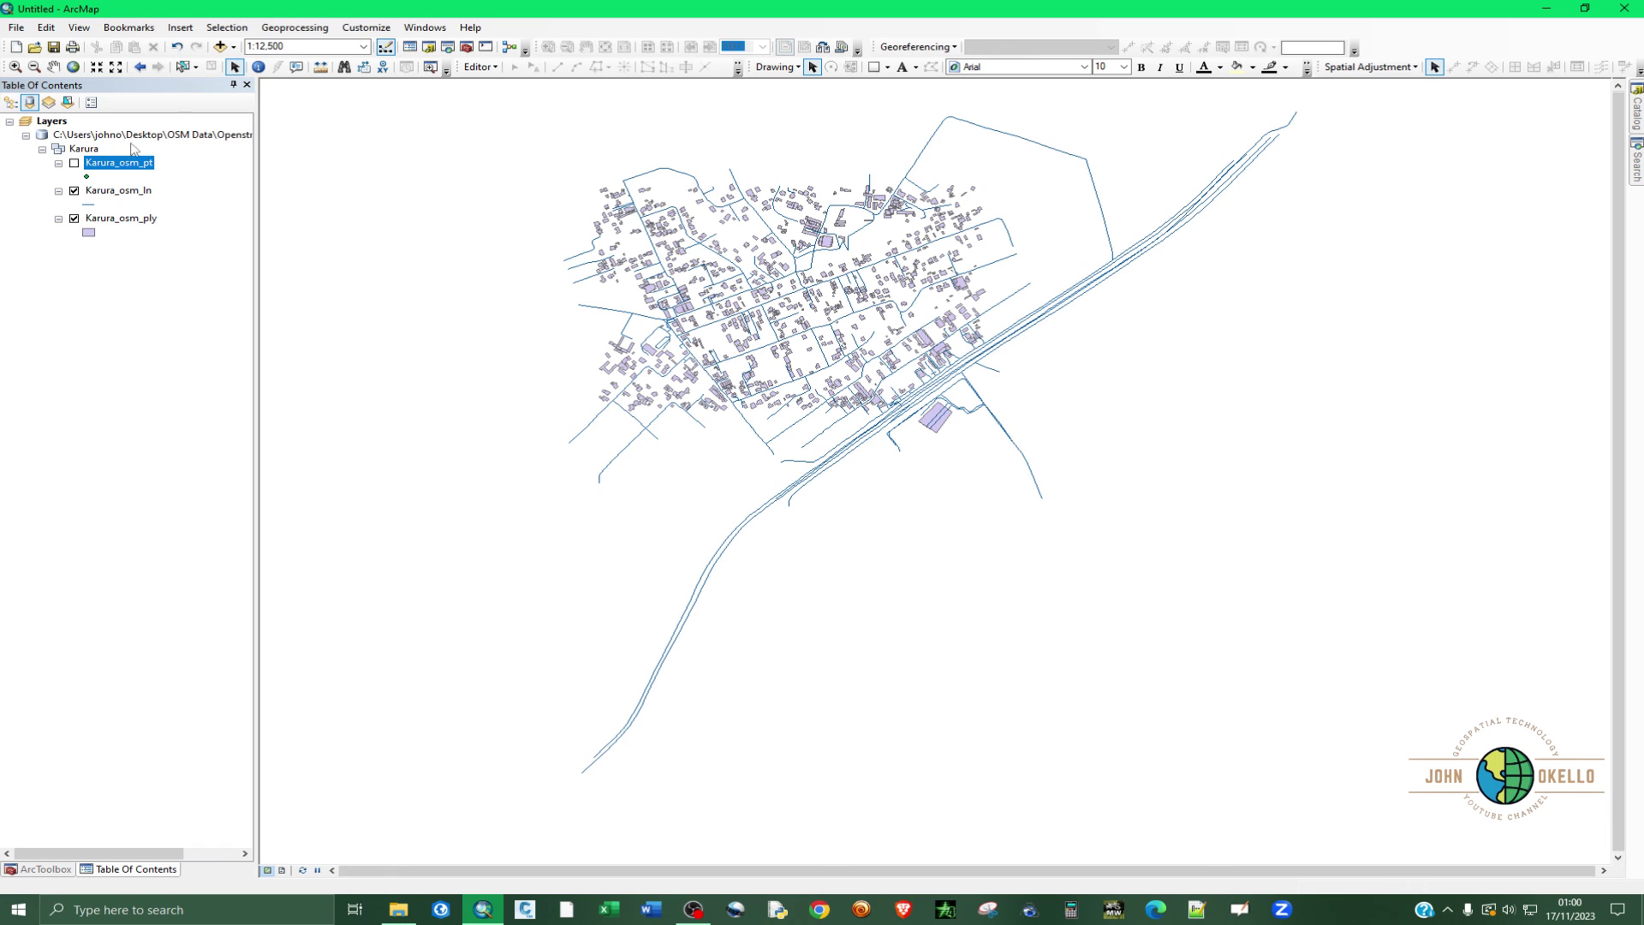
Step: Set the Karura_osm_ply layer's symbology to unique values categories using building as the value field
click(107, 219)
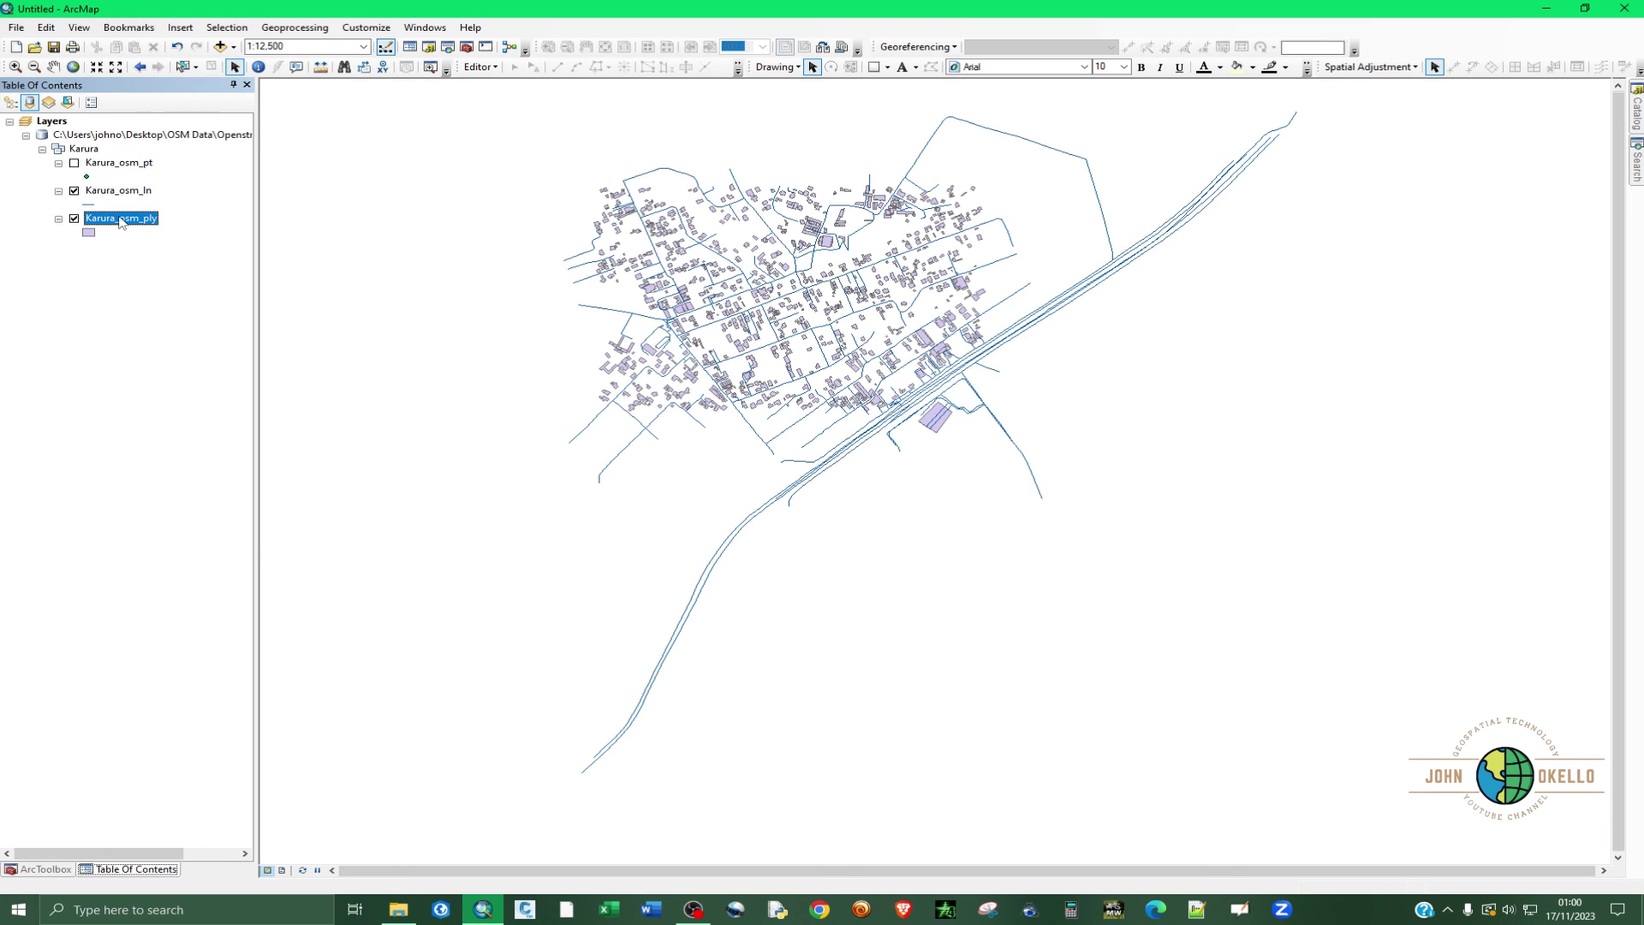
right_click(121, 222)
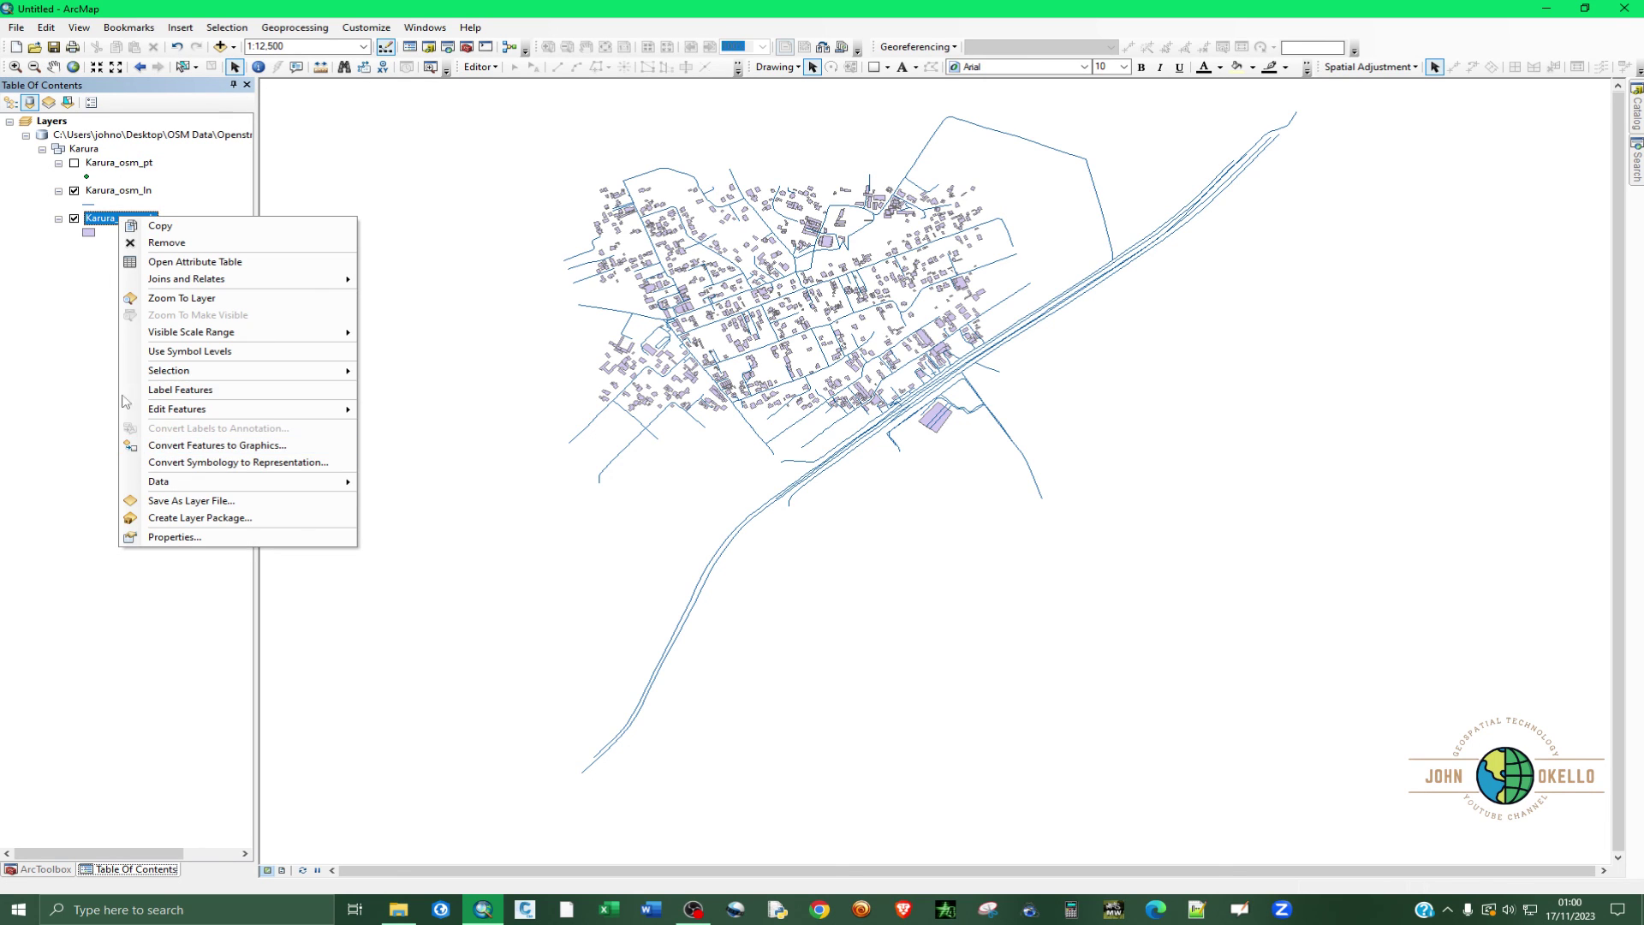
click(171, 535)
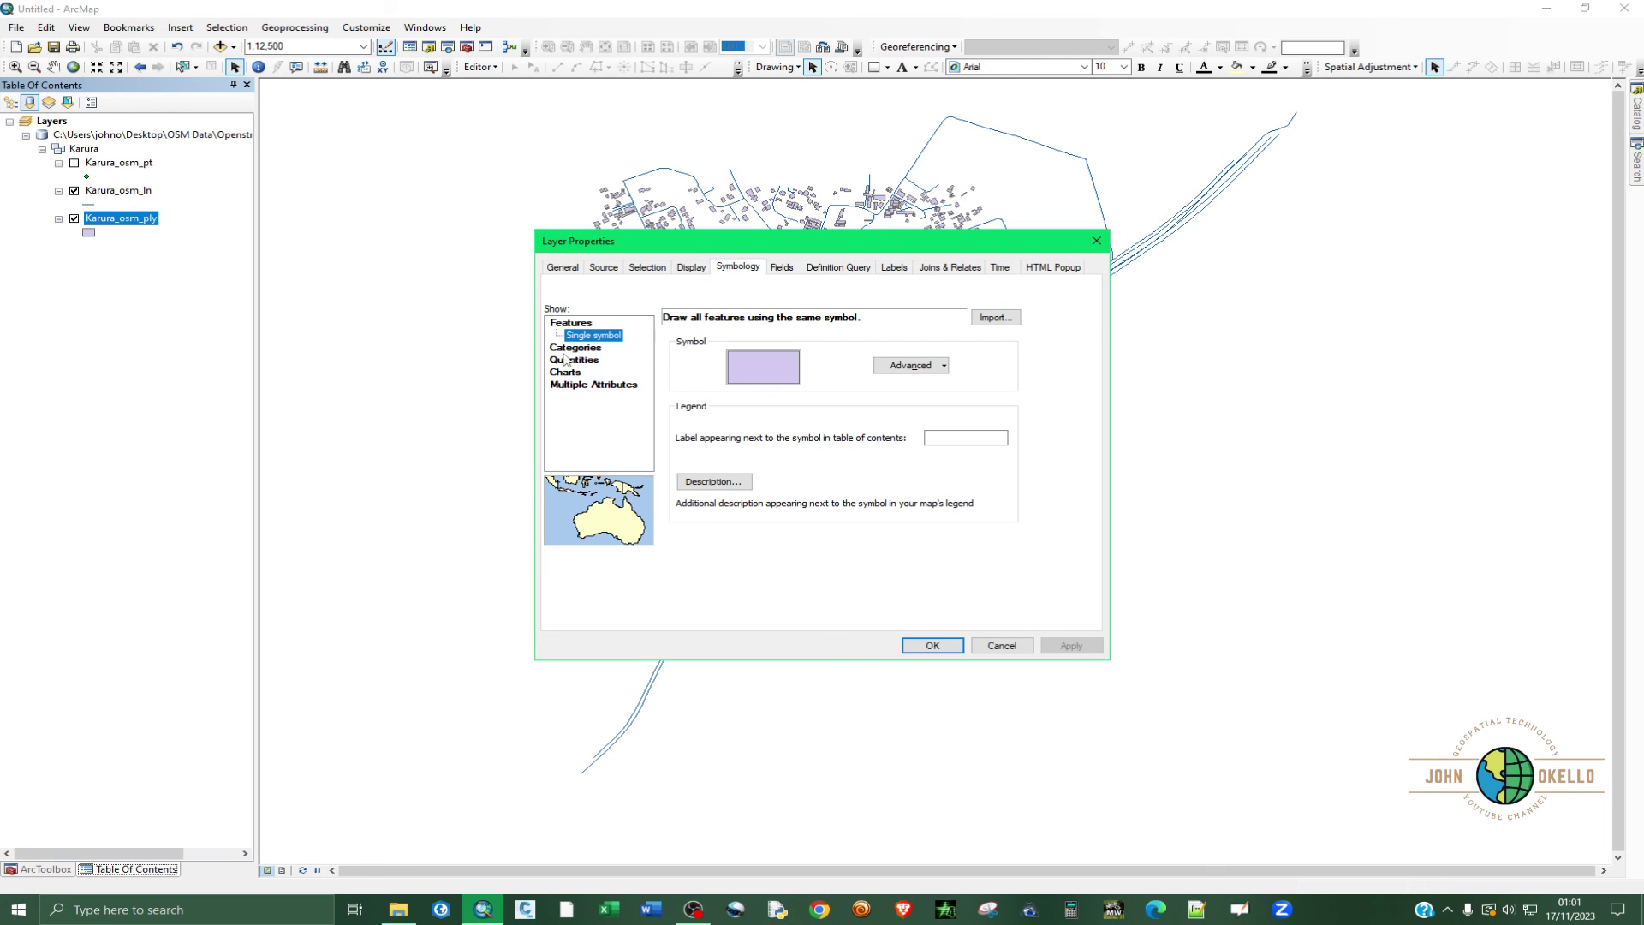
drag(759, 241, 888, 428)
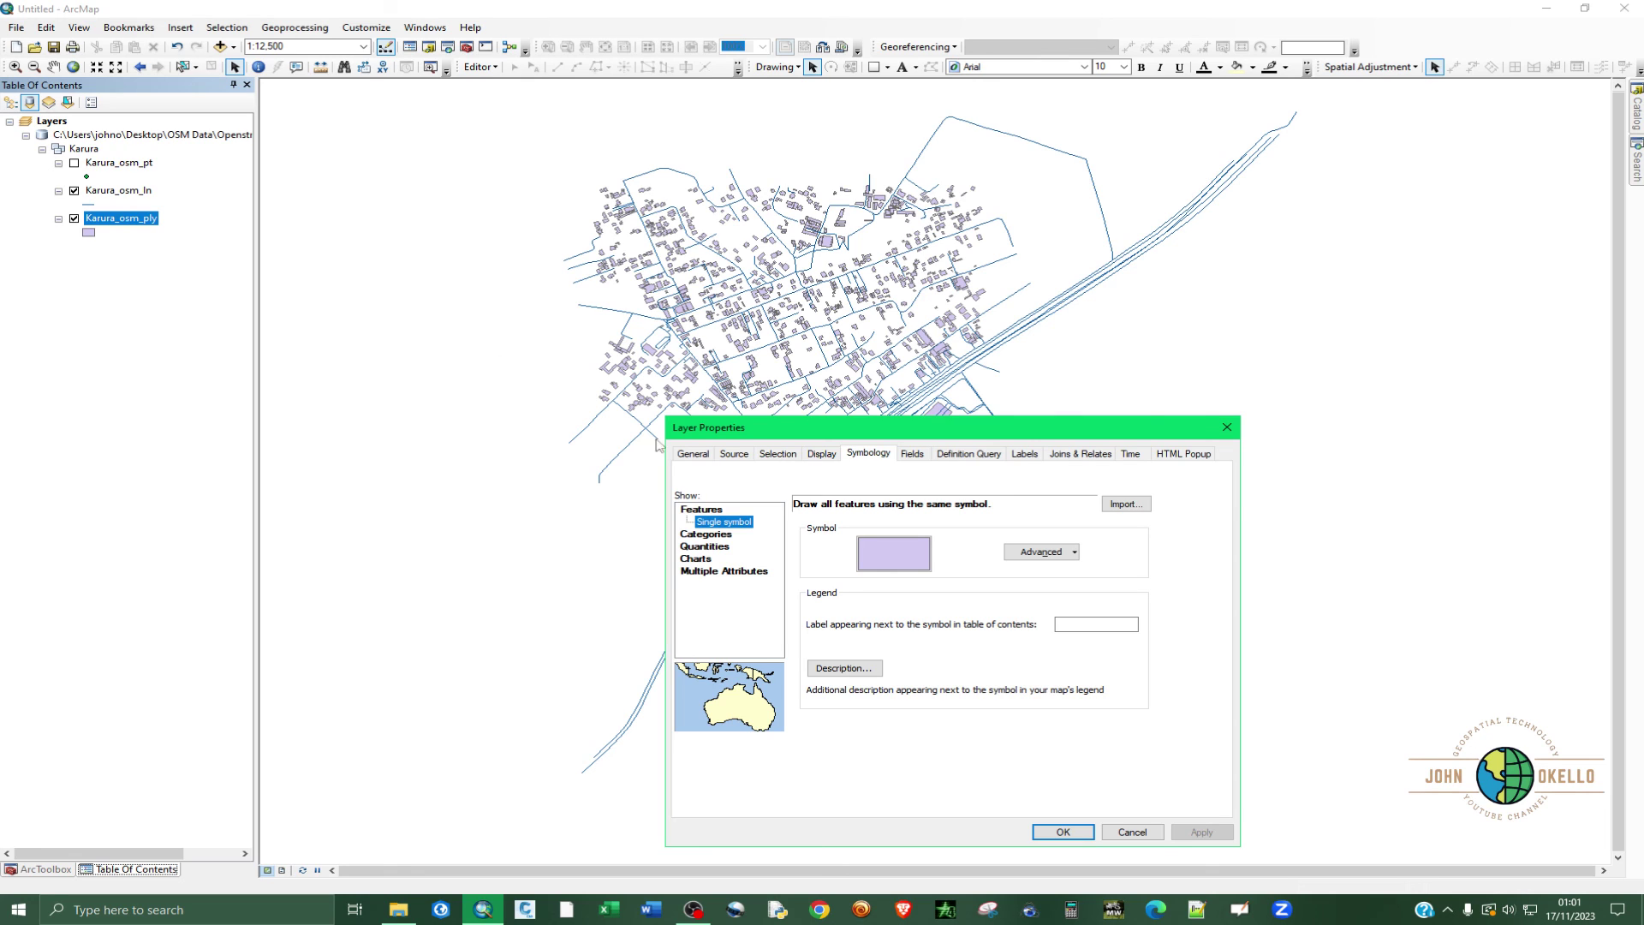
click(705, 534)
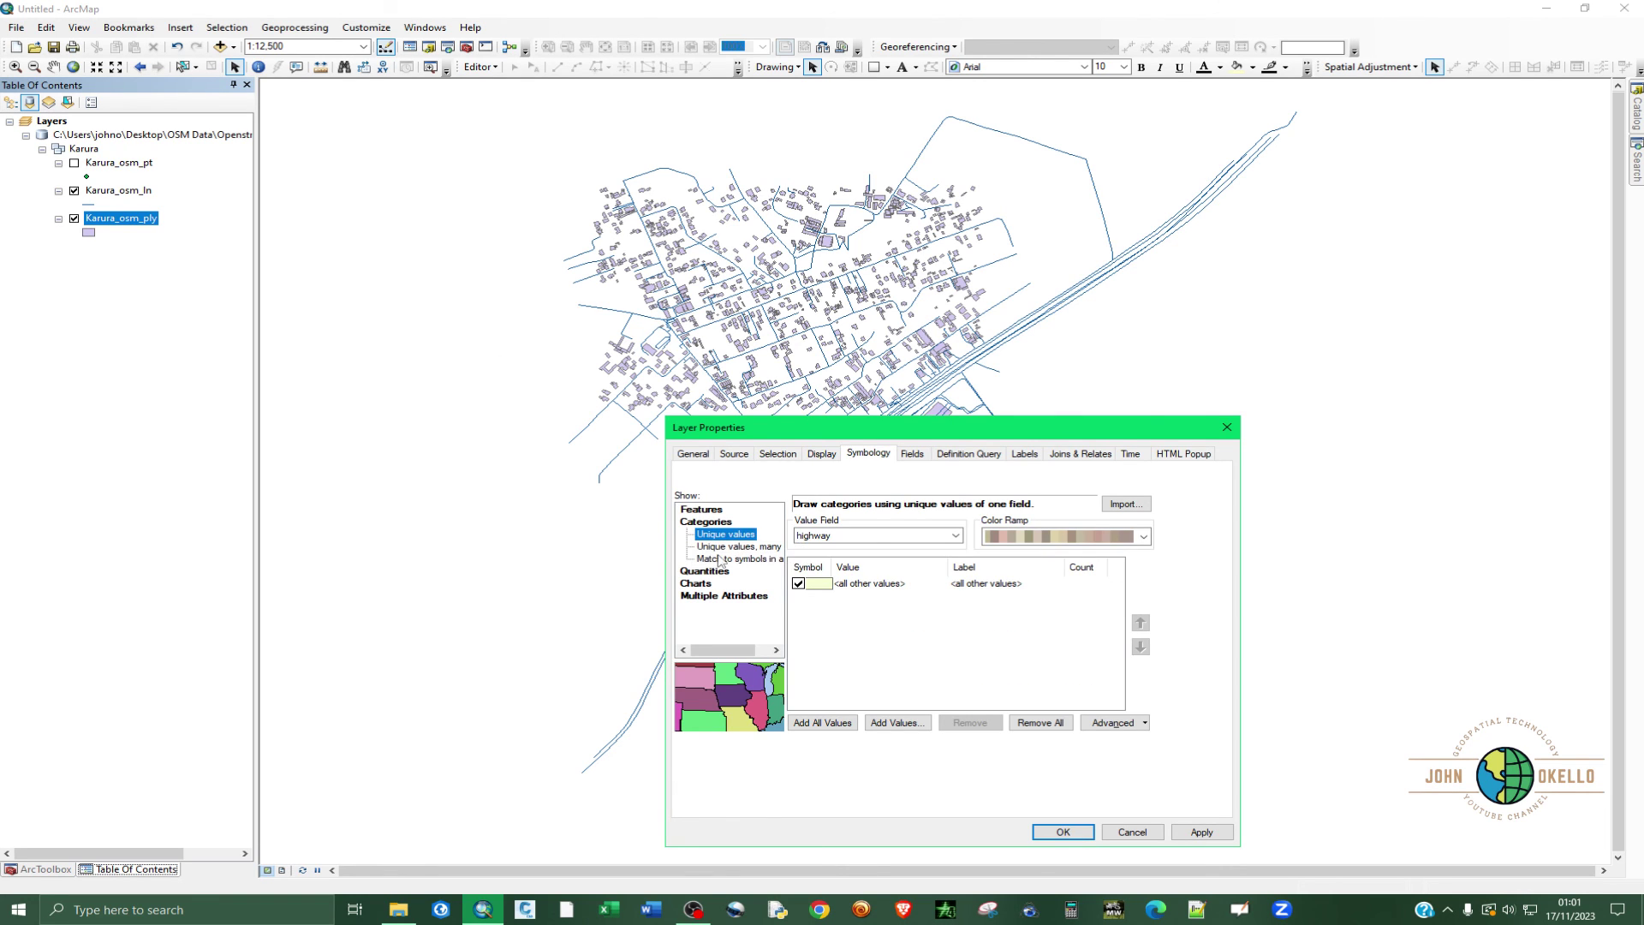
click(856, 538)
click(815, 559)
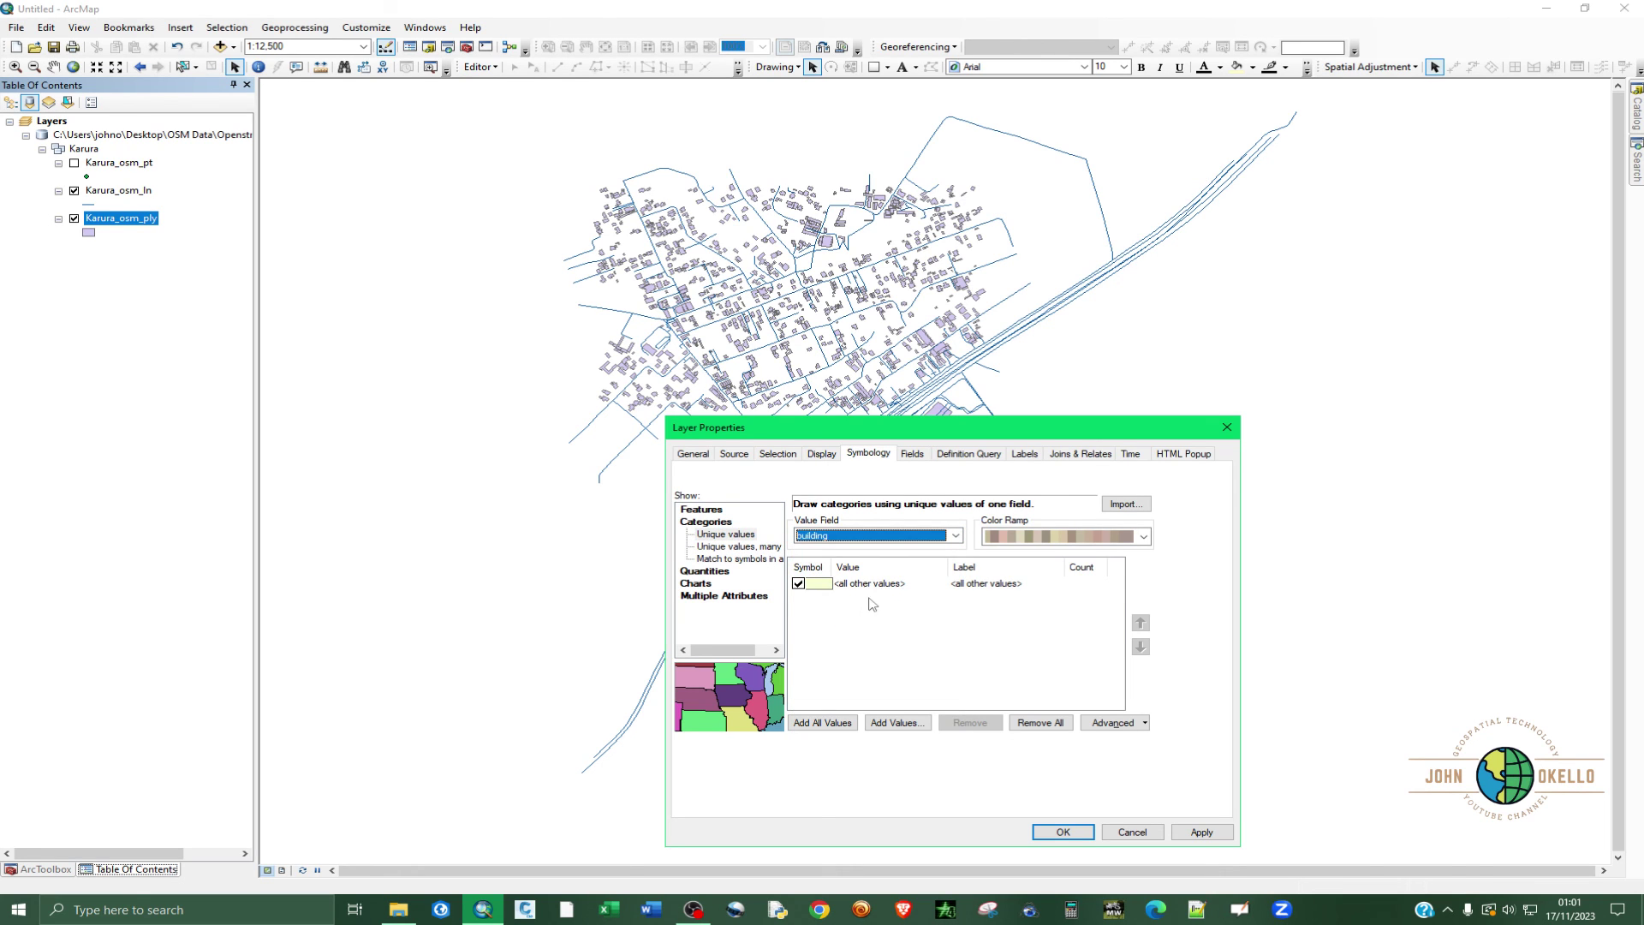
Step: Exclude the <all other values> category from the polygon layer's building symbology
click(798, 583)
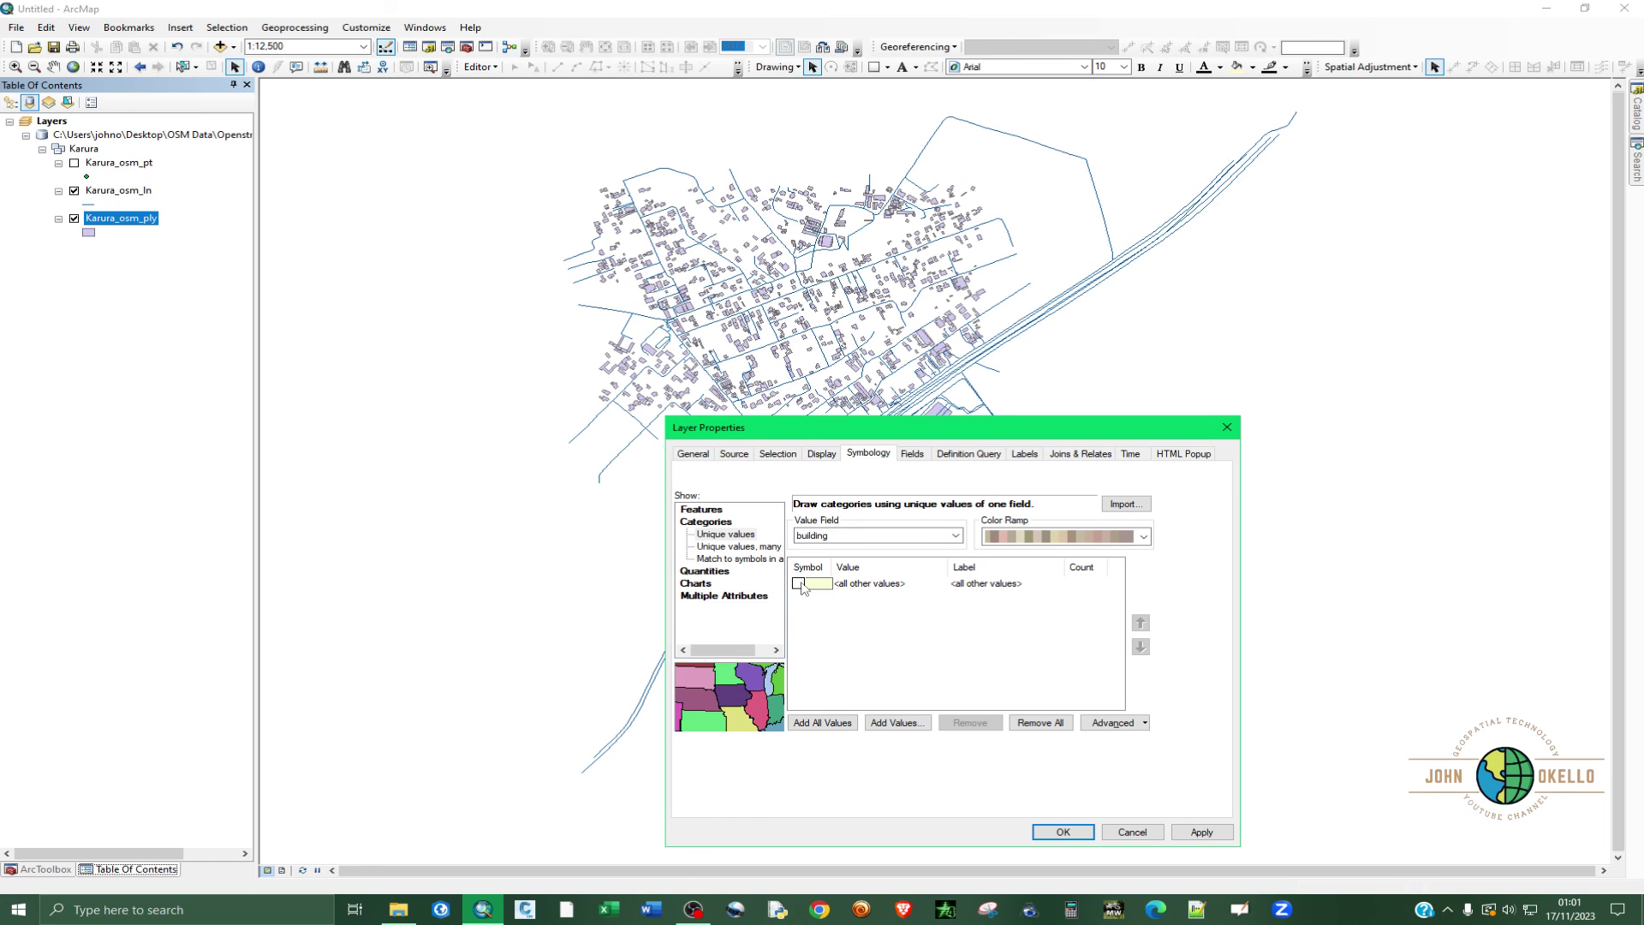
double_click(800, 588)
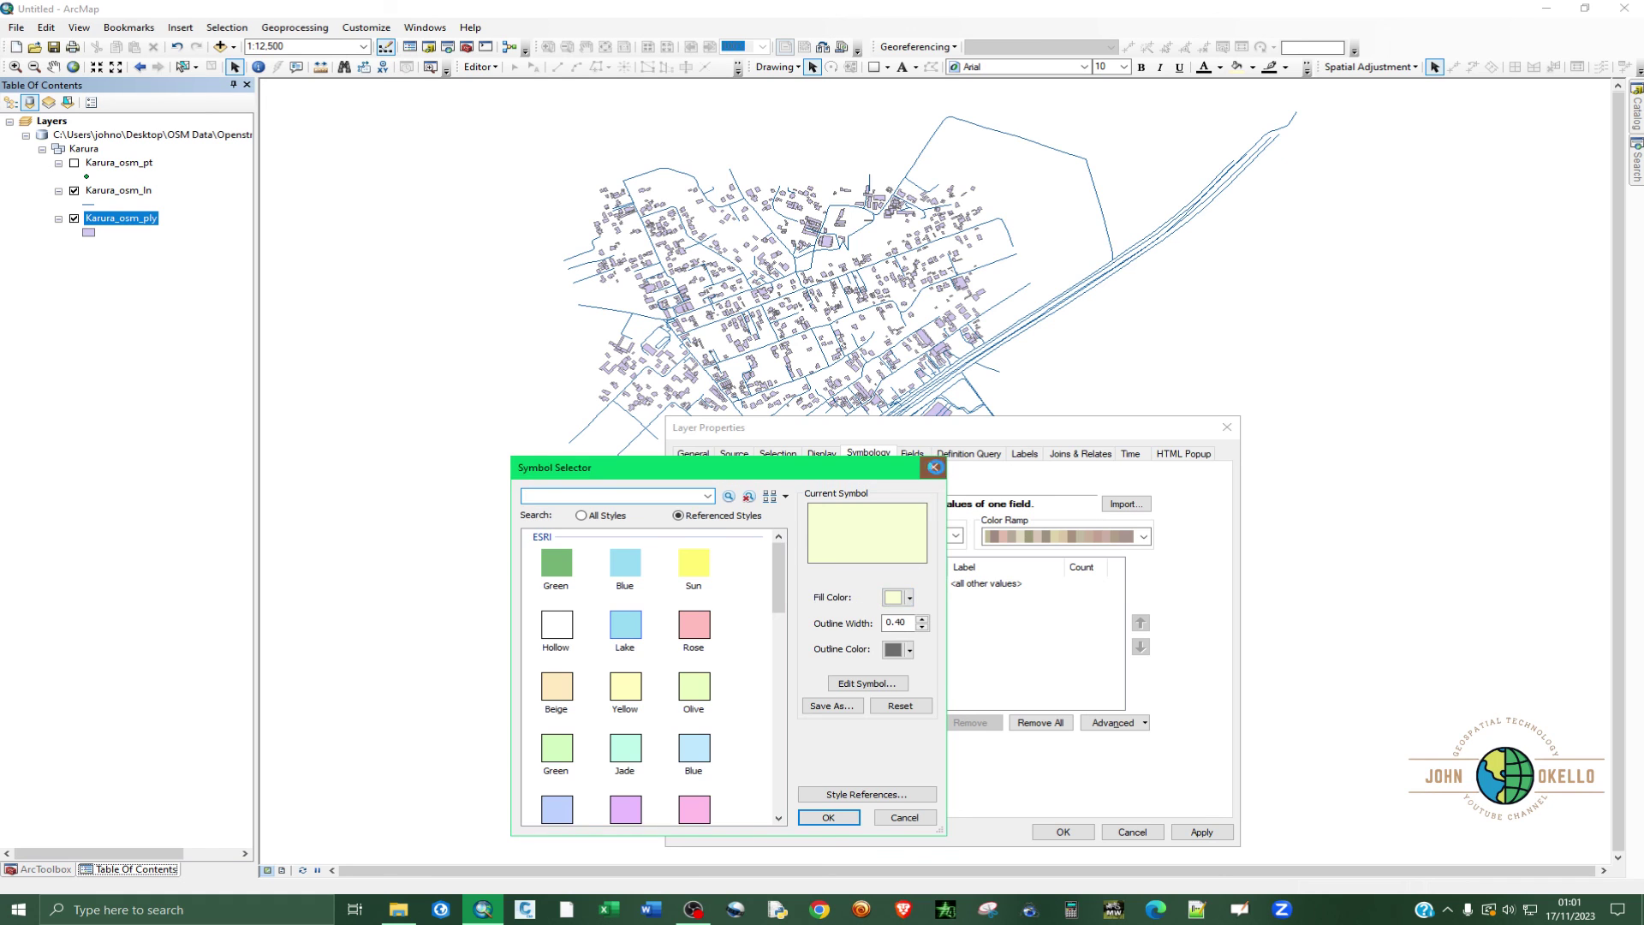
key(Return)
click(799, 583)
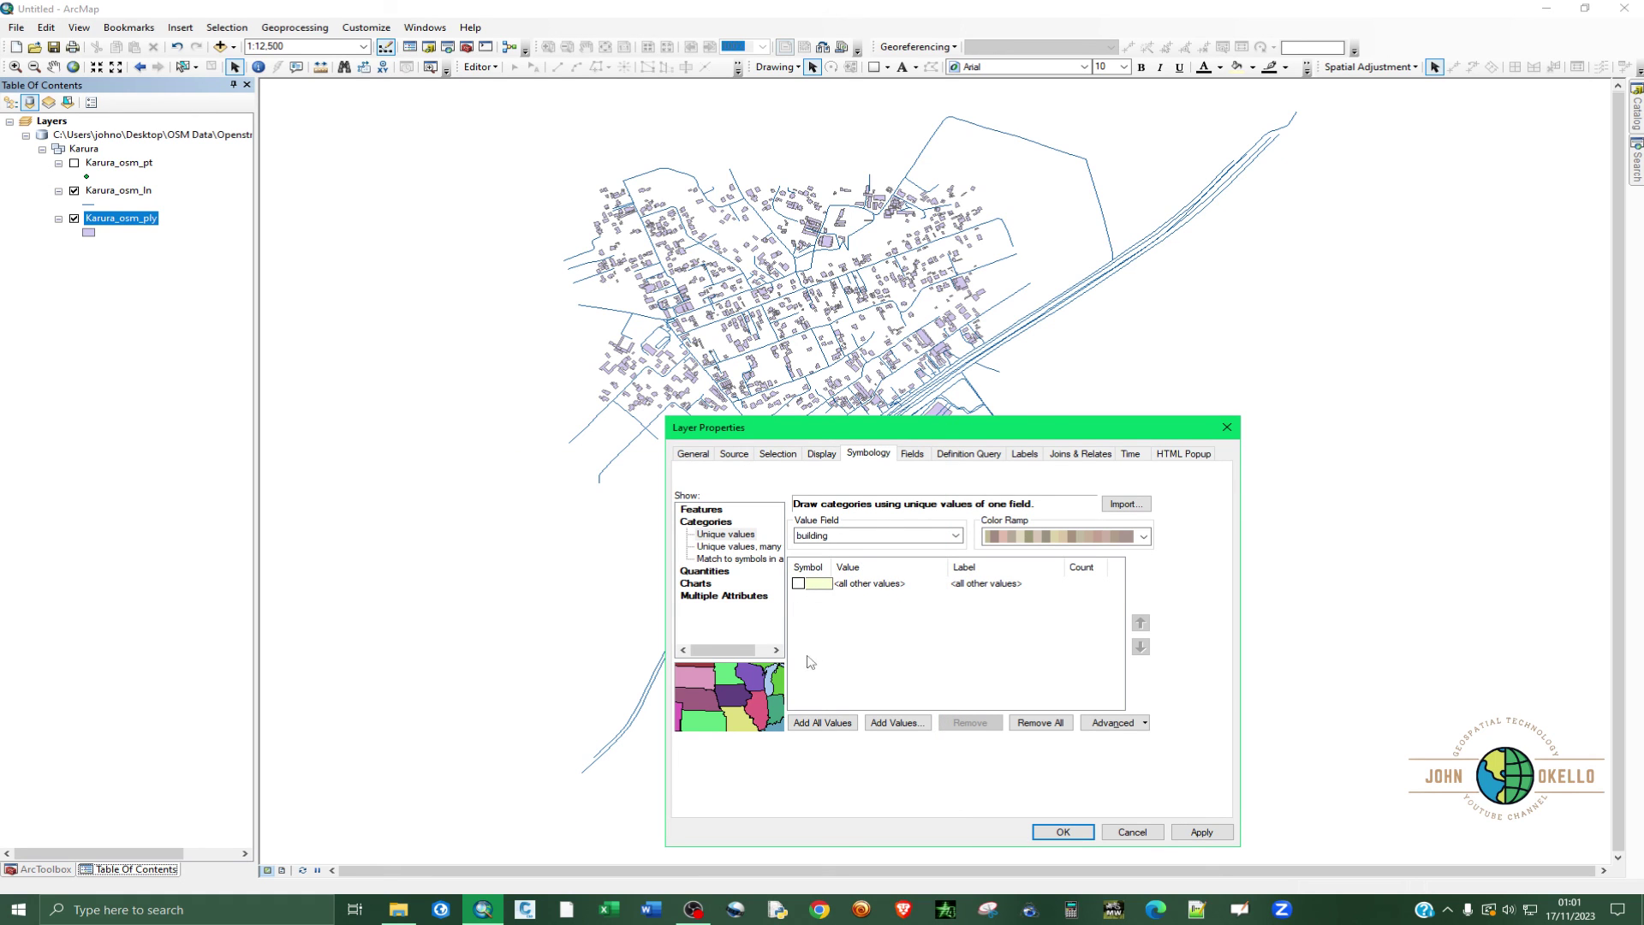
Step: Add all building values to the polygon layer's unique values symbology, apply it and inspect the symbolized buildings on the map
click(818, 725)
scroll(841, 668, down, 3)
scroll(841, 668, down, 4)
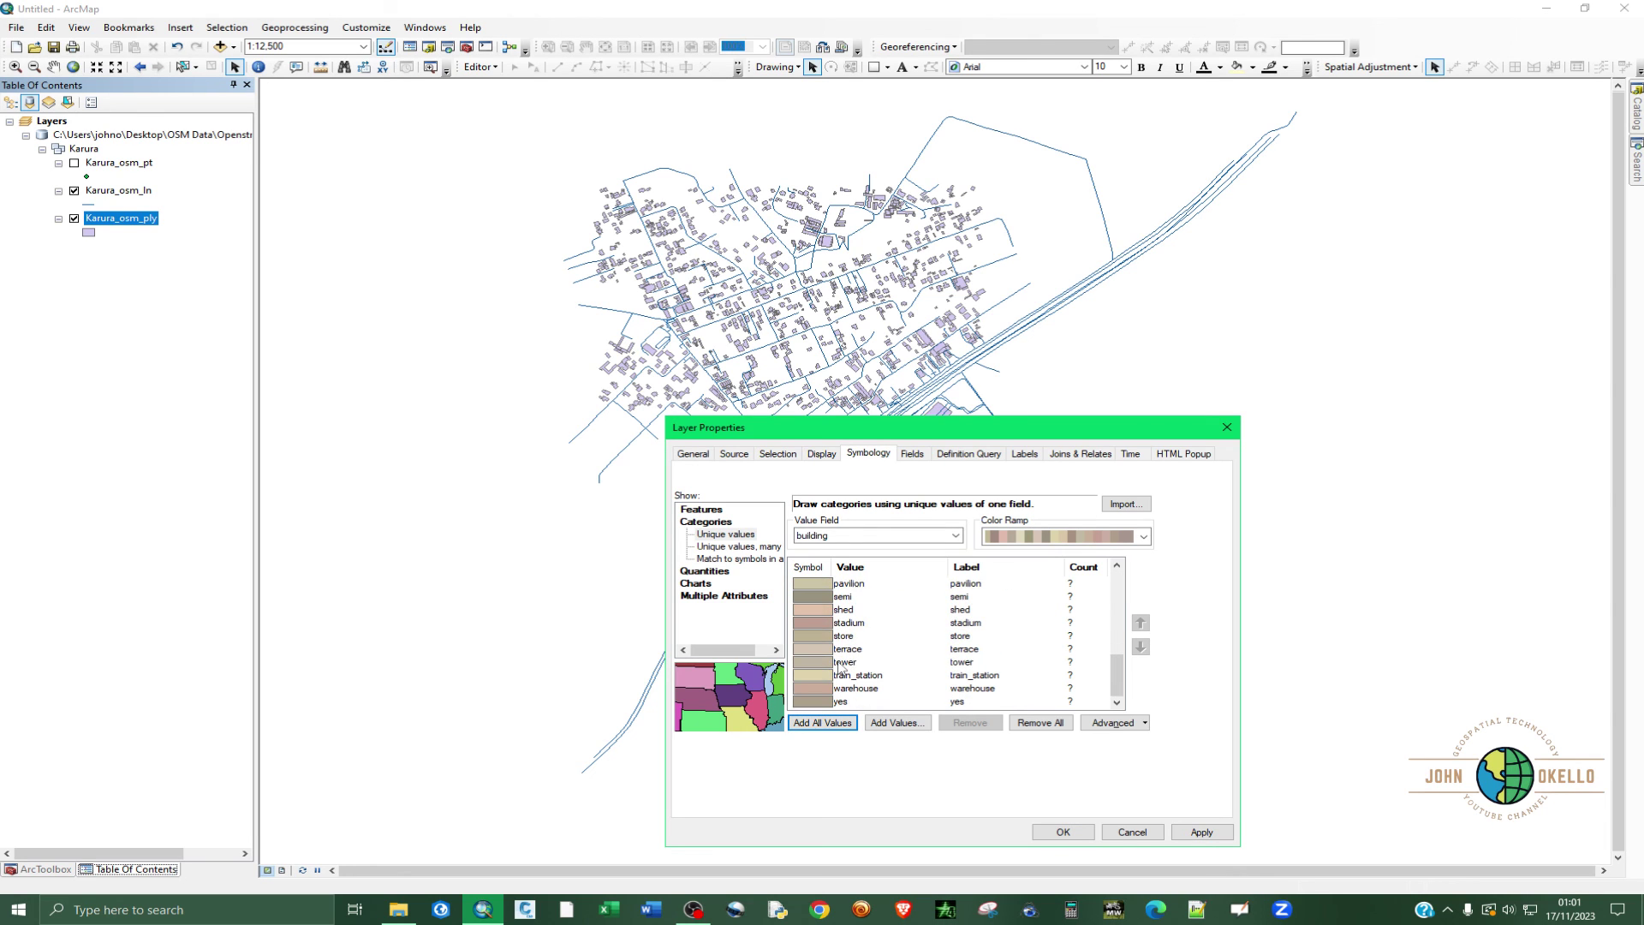
scroll(841, 669, up, 8)
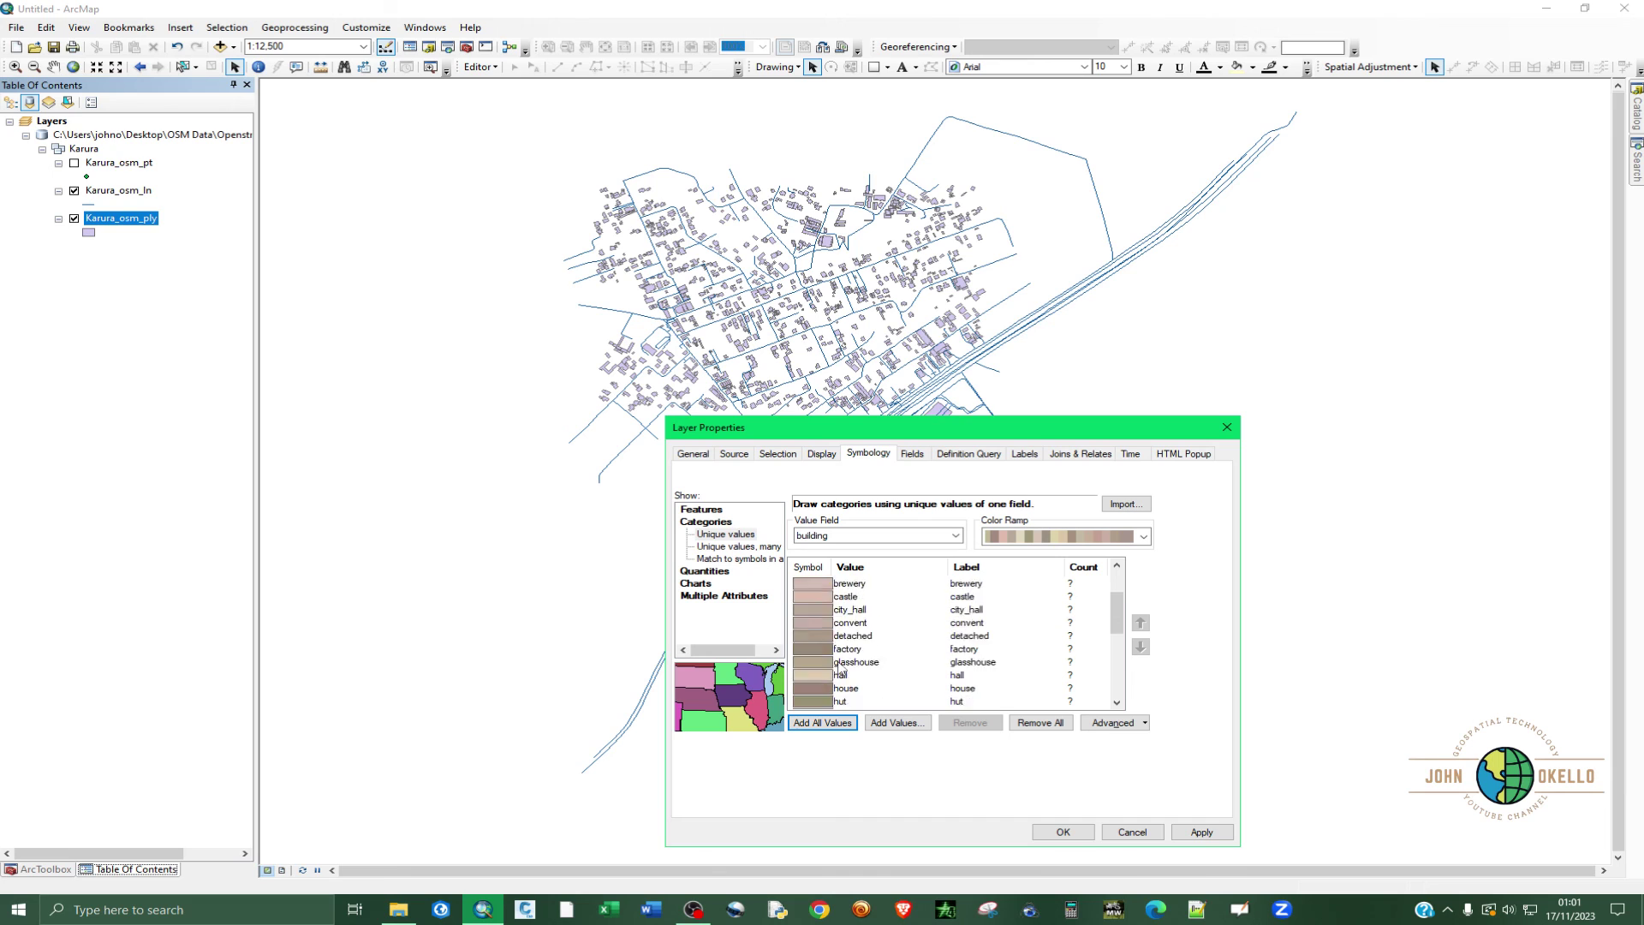
scroll(841, 660, down, 4)
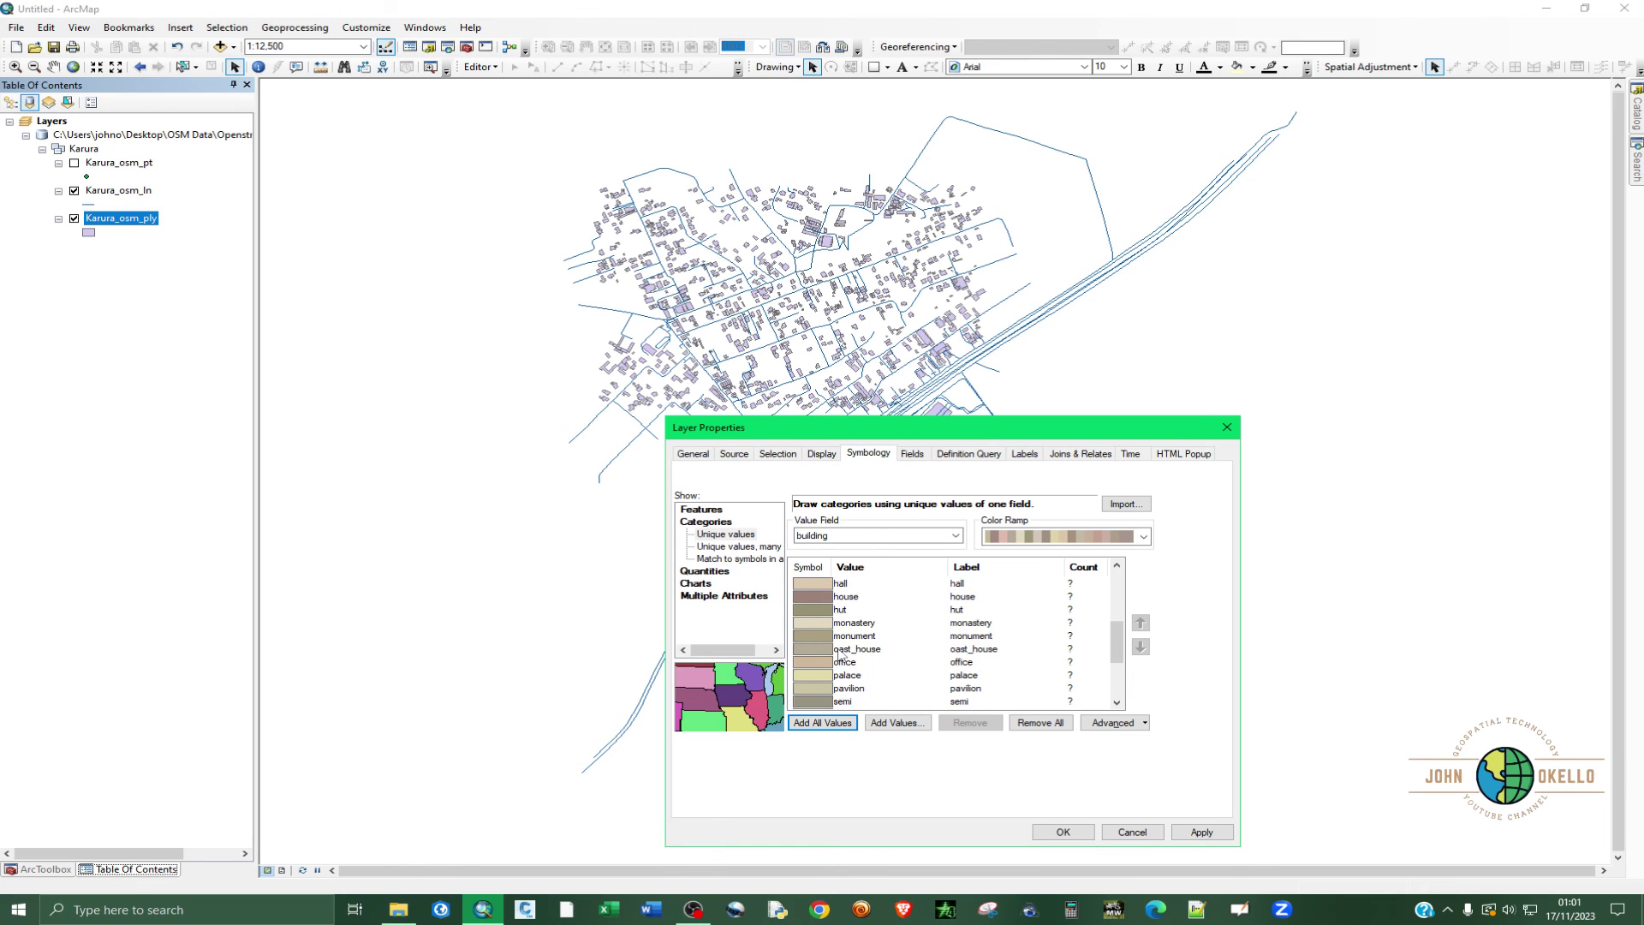
scroll(841, 656, down, 3)
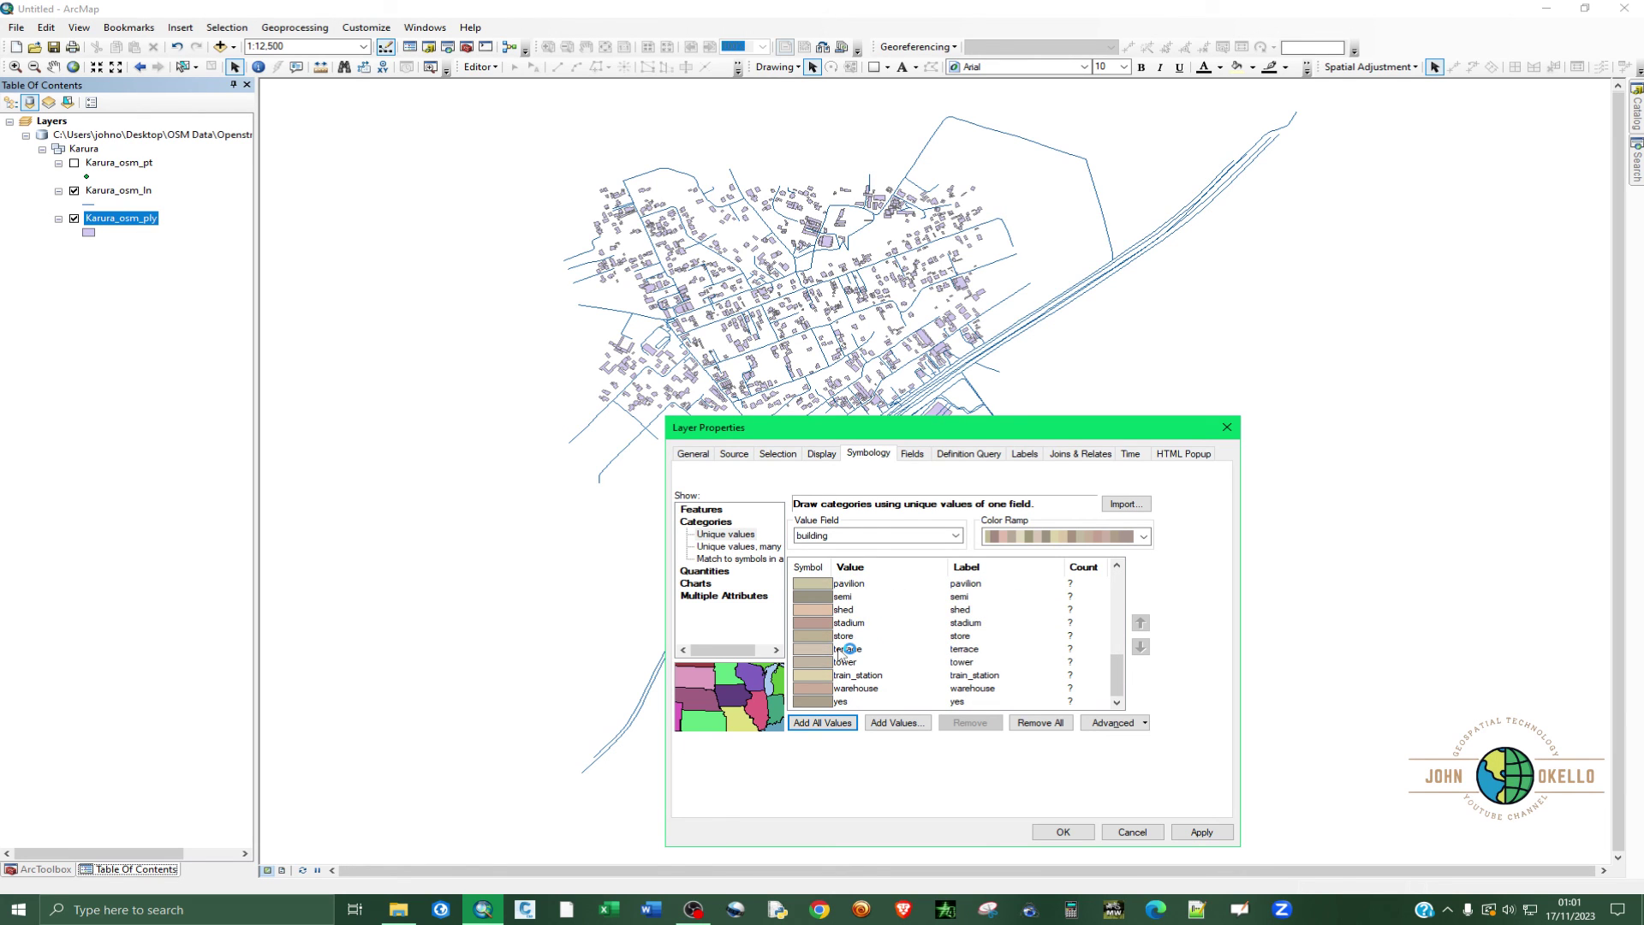
scroll(886, 653, up, 3)
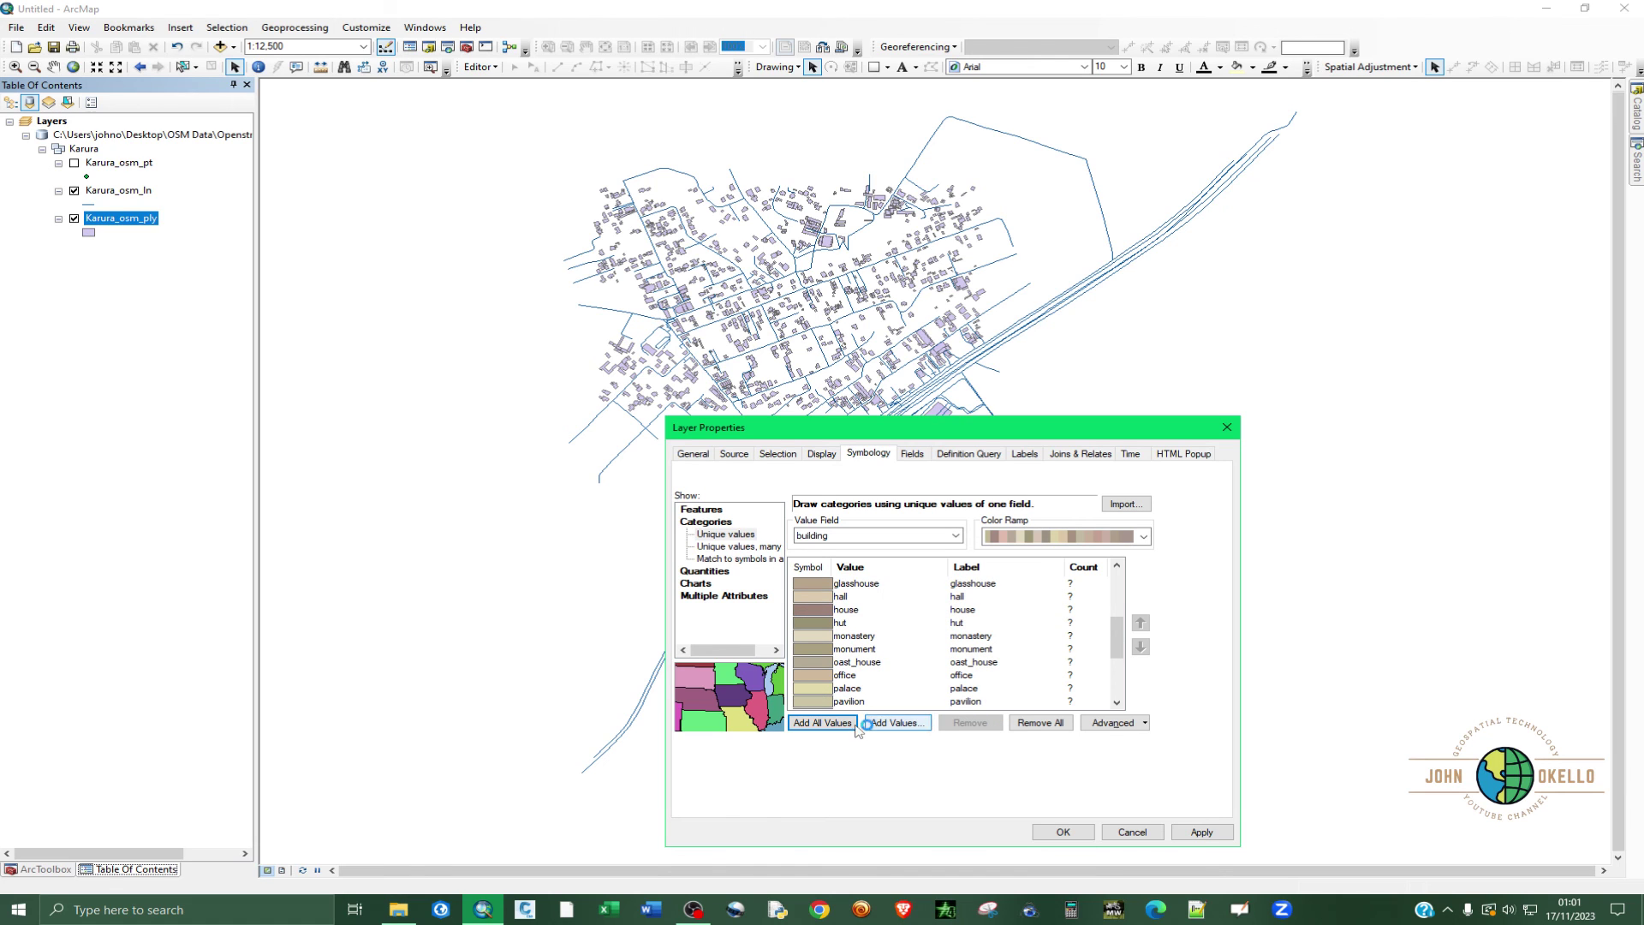
click(1203, 832)
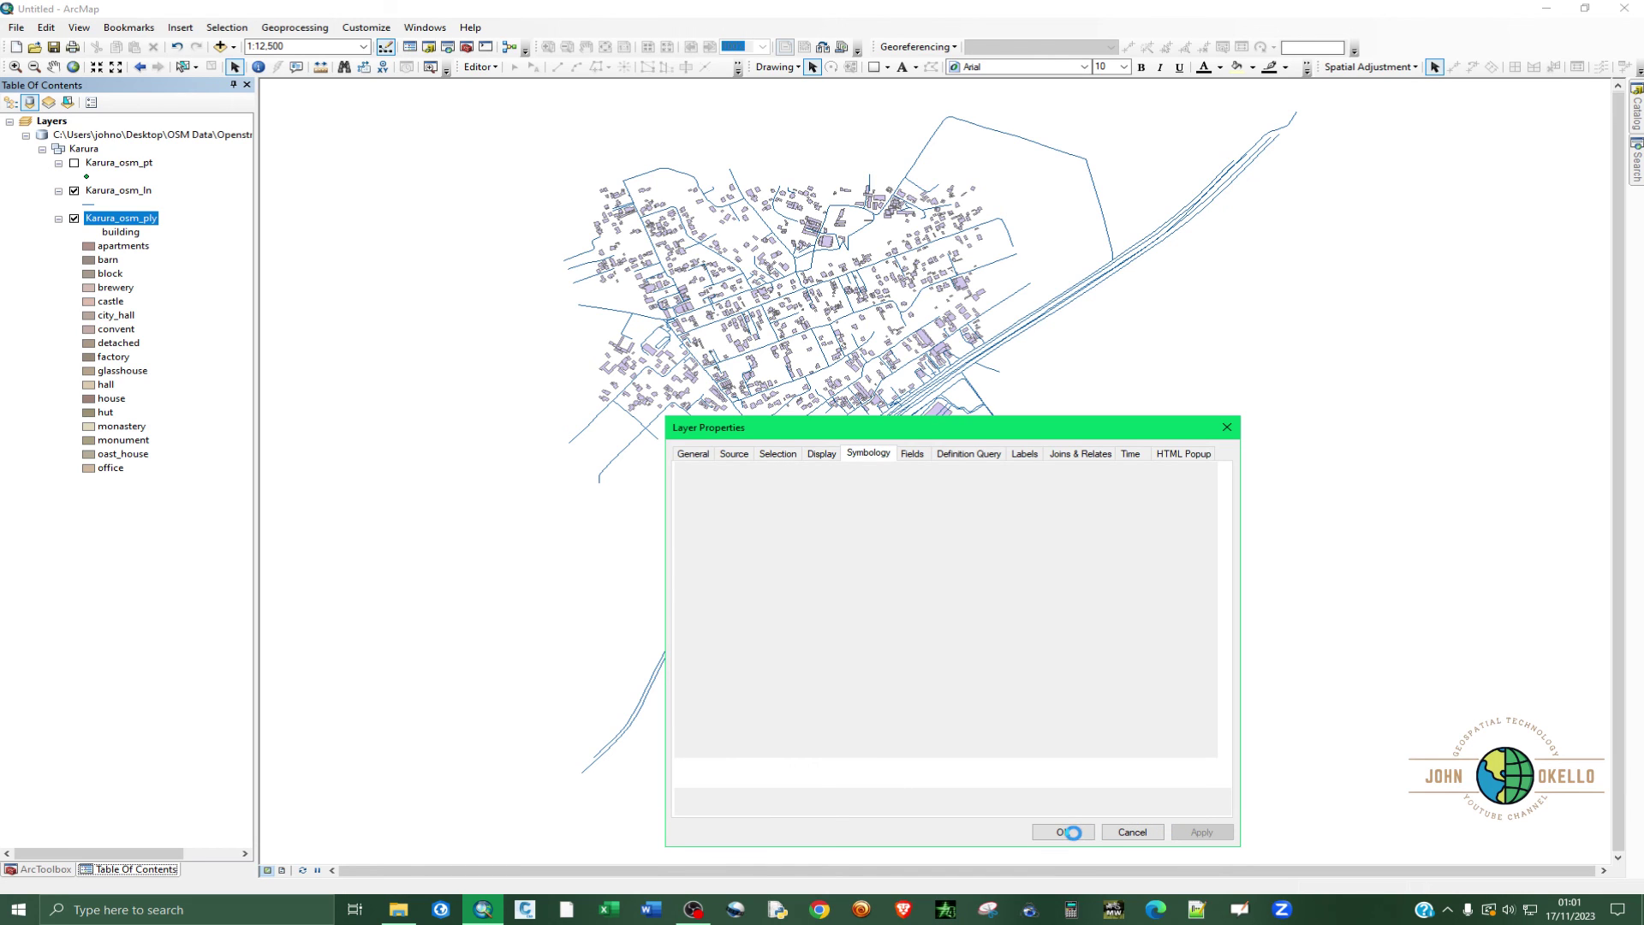
click(1070, 832)
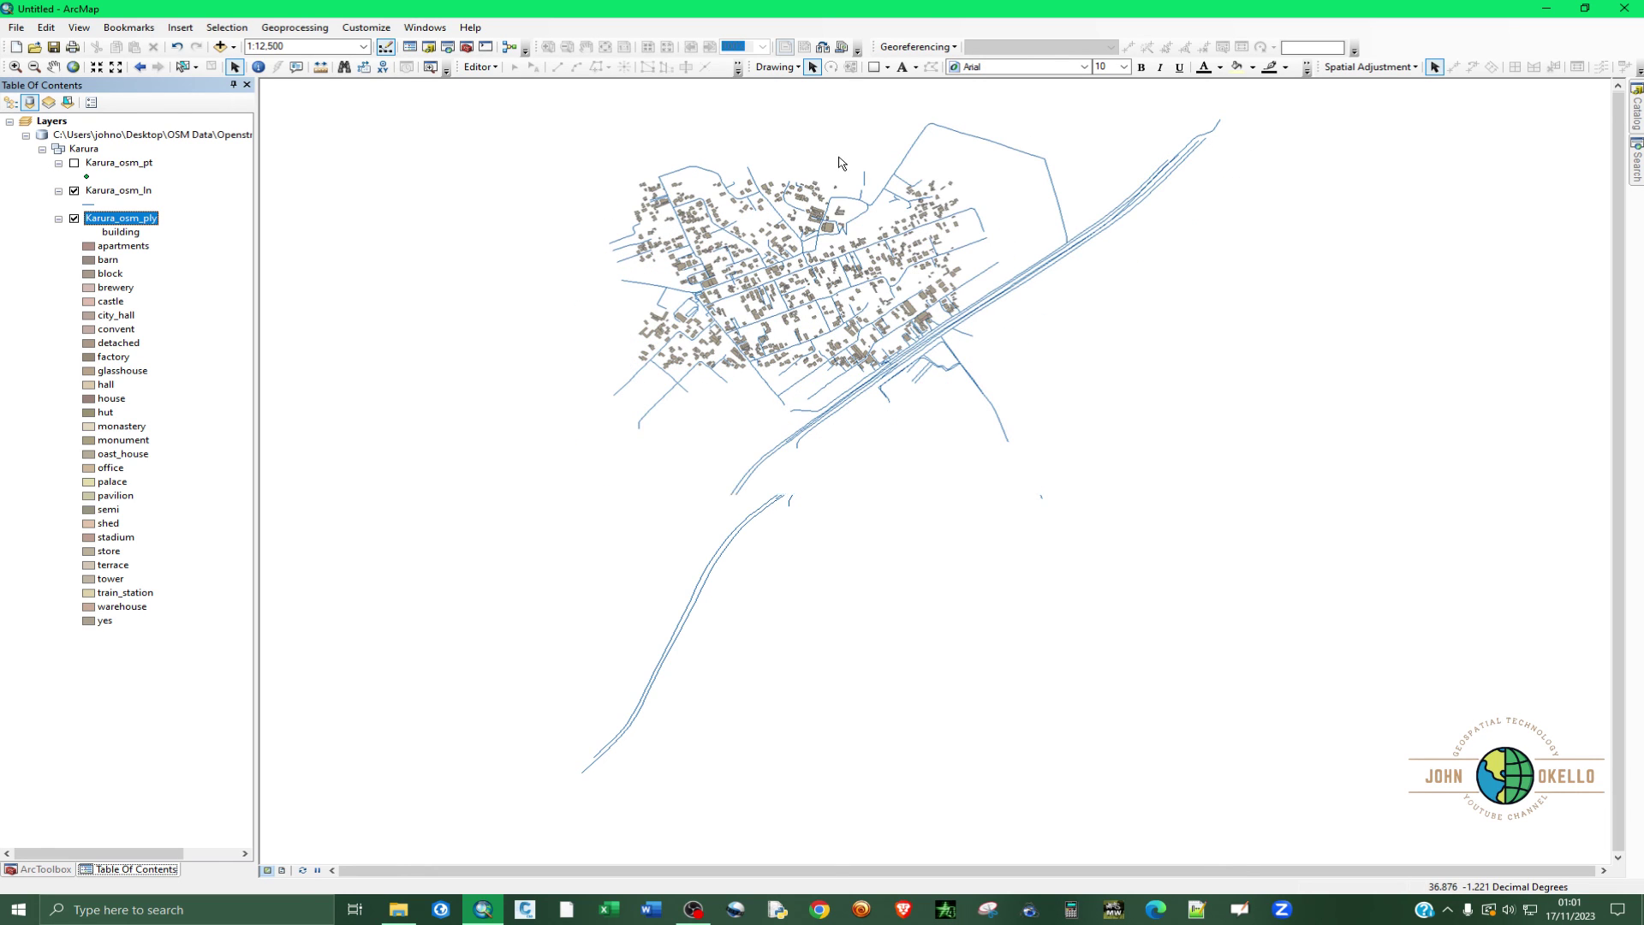
scroll(839, 162, down, 1)
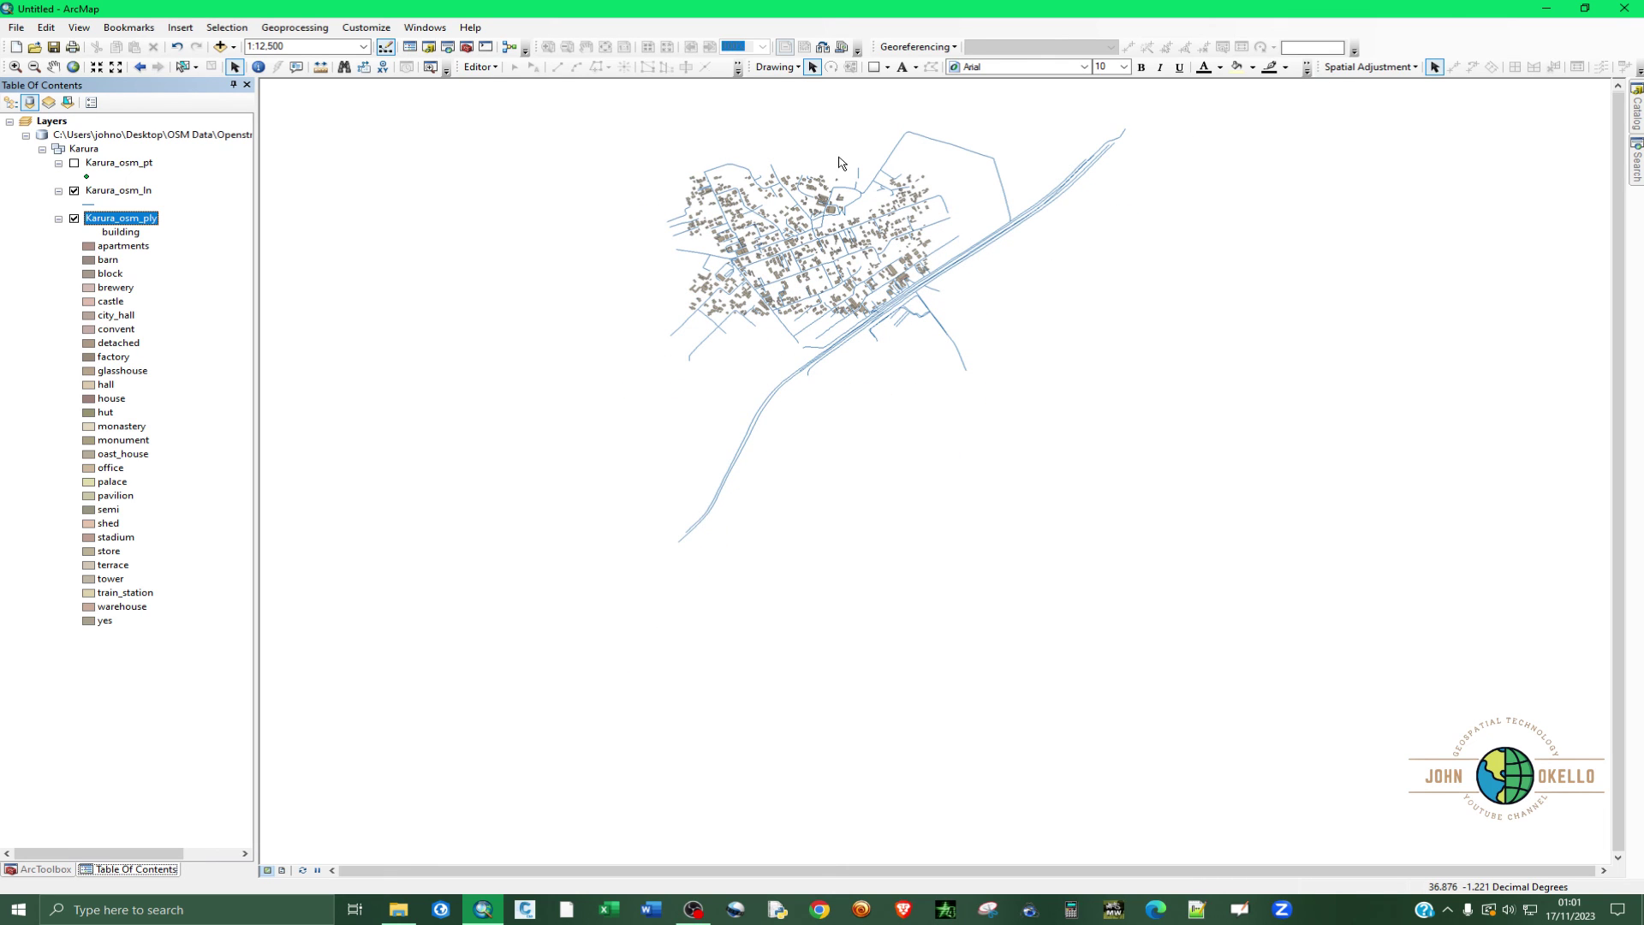
scroll(839, 163, up, 1)
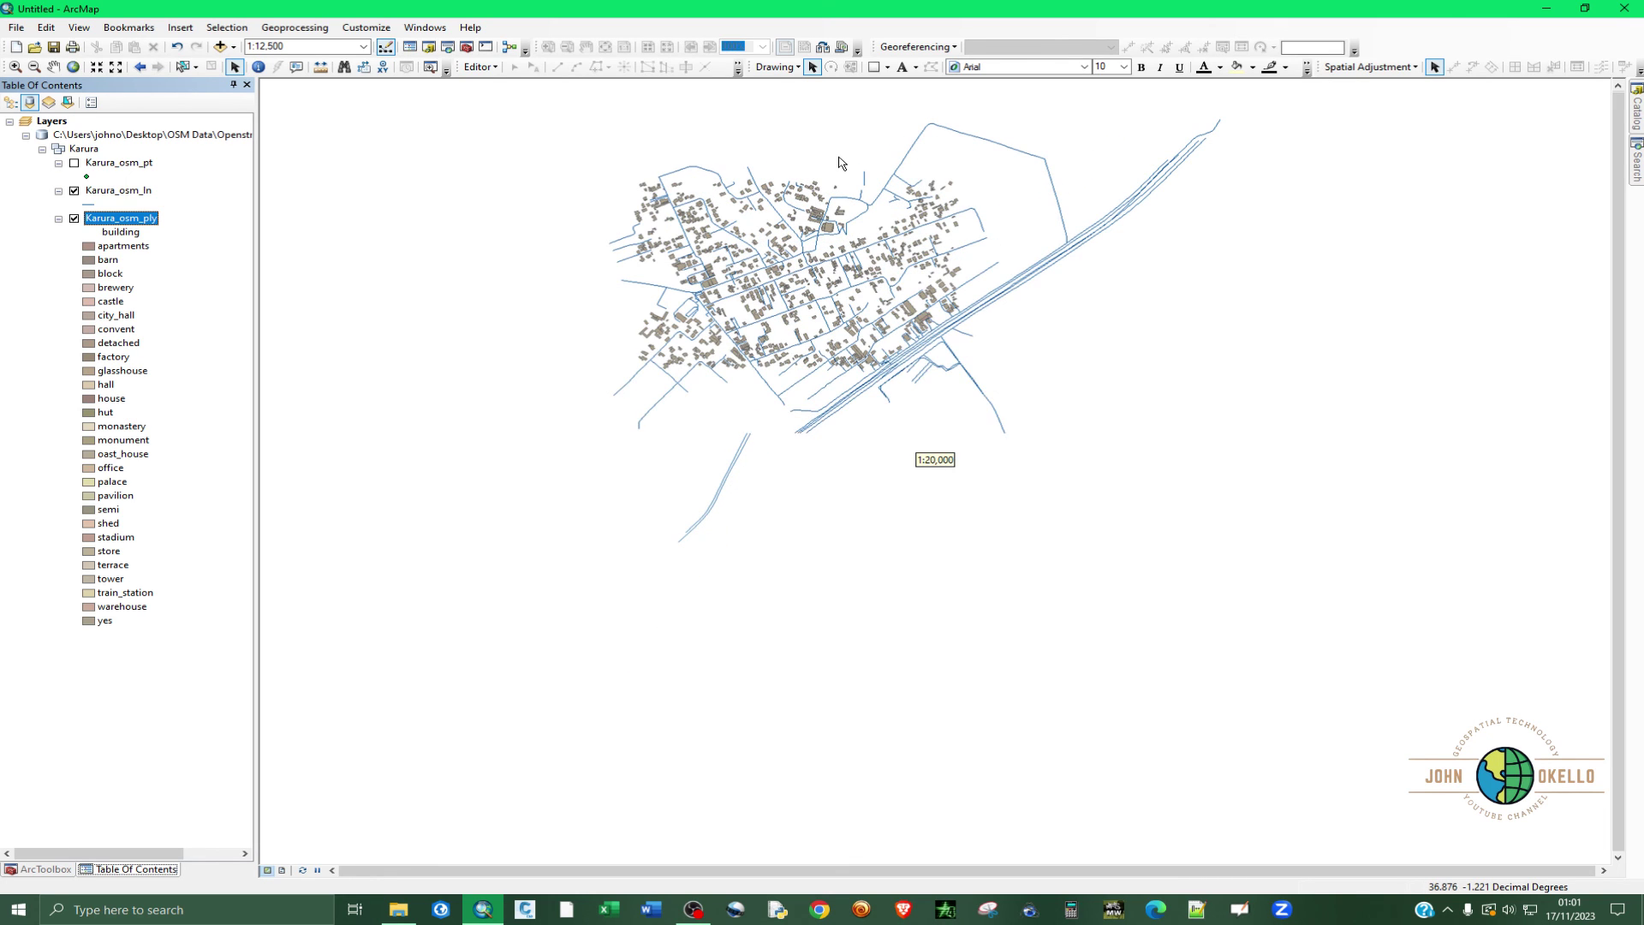
scroll(839, 163, up, 1)
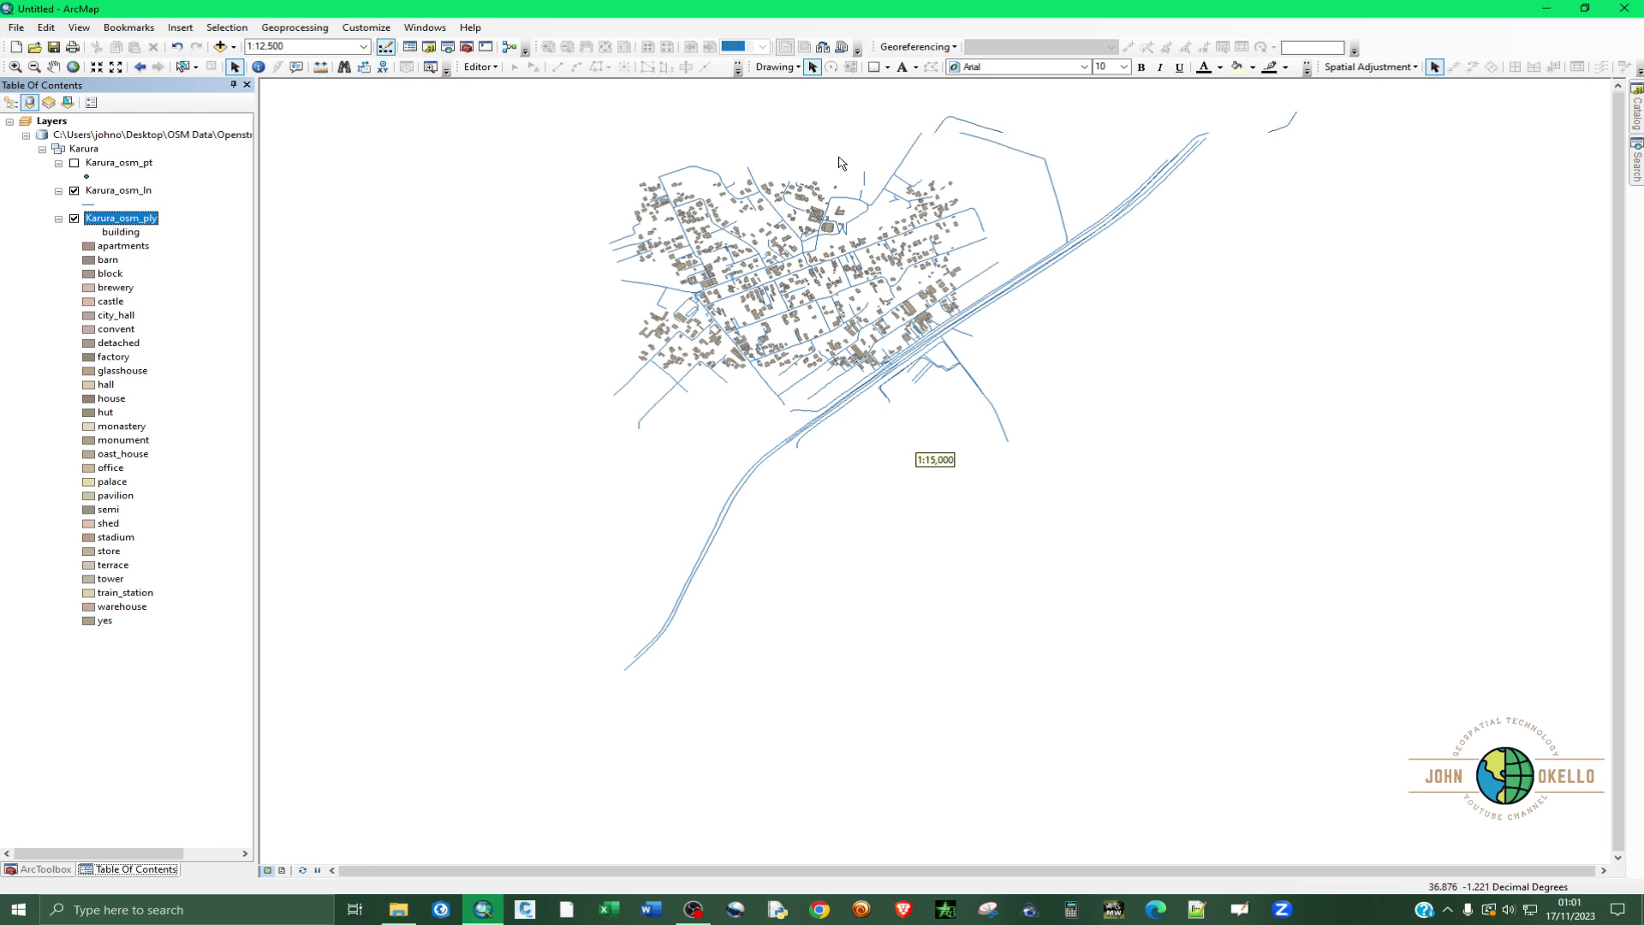